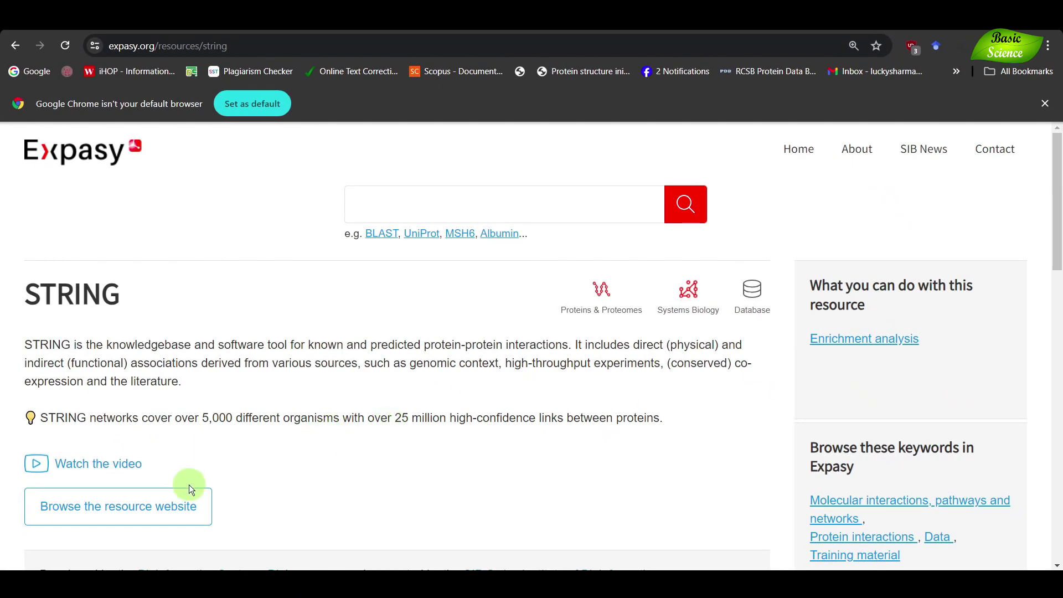
Open the STRING resource website briefly and return to the Google results for "expasy string"
{"action": "left_click", "coordinate": [190, 490]}
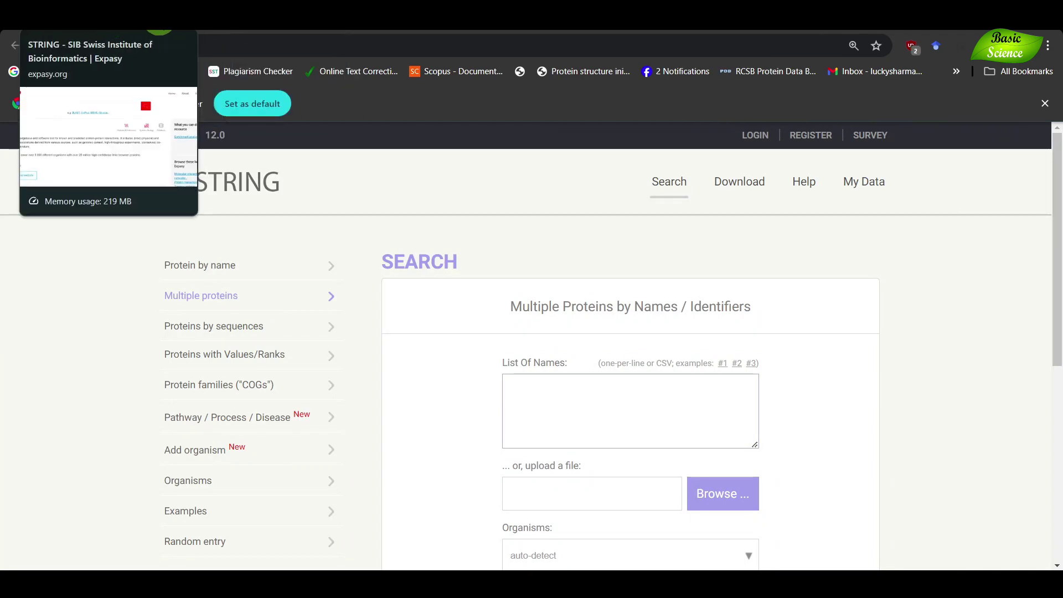
{"action": "left_click", "coordinate": [89, 28]}
{"action": "left_click", "coordinate": [22, 45]}
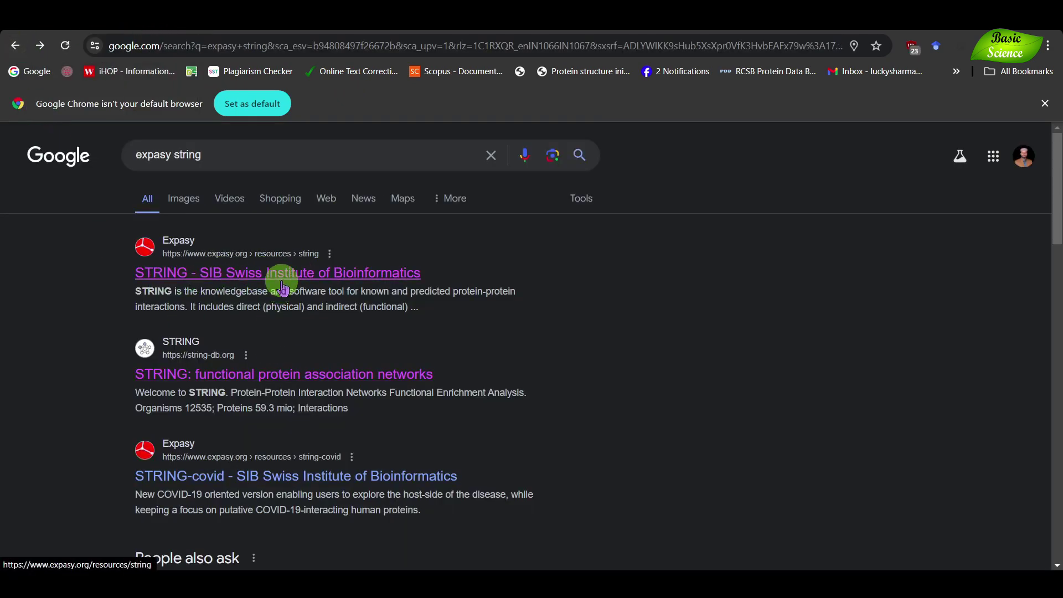
Open Expasy's STRING entry from the search results and go to its resource website
{"action": "left_click", "coordinate": [336, 280]}
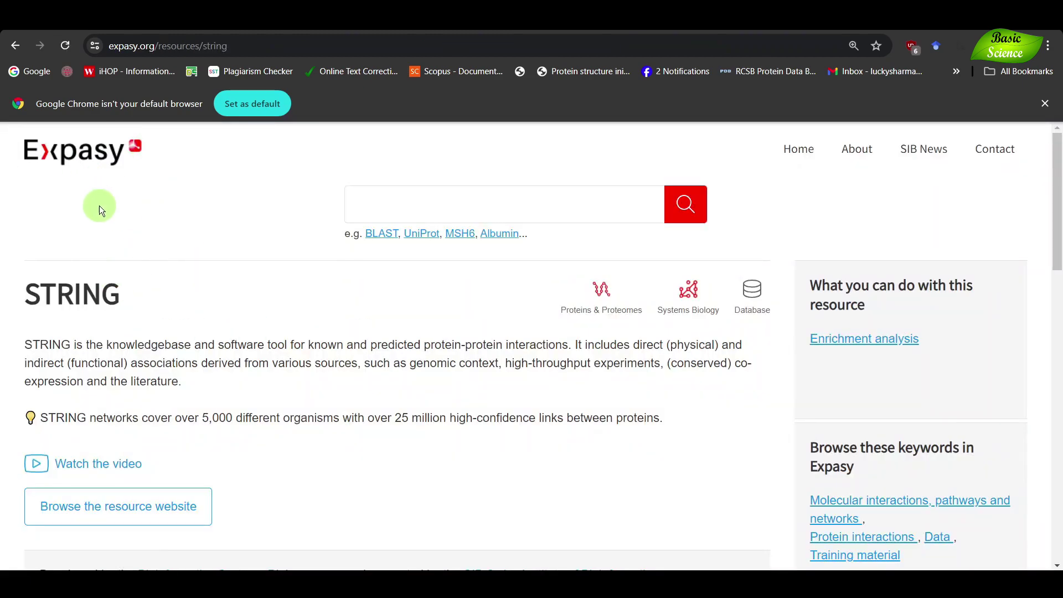
{"action": "left_click", "coordinate": [134, 516]}
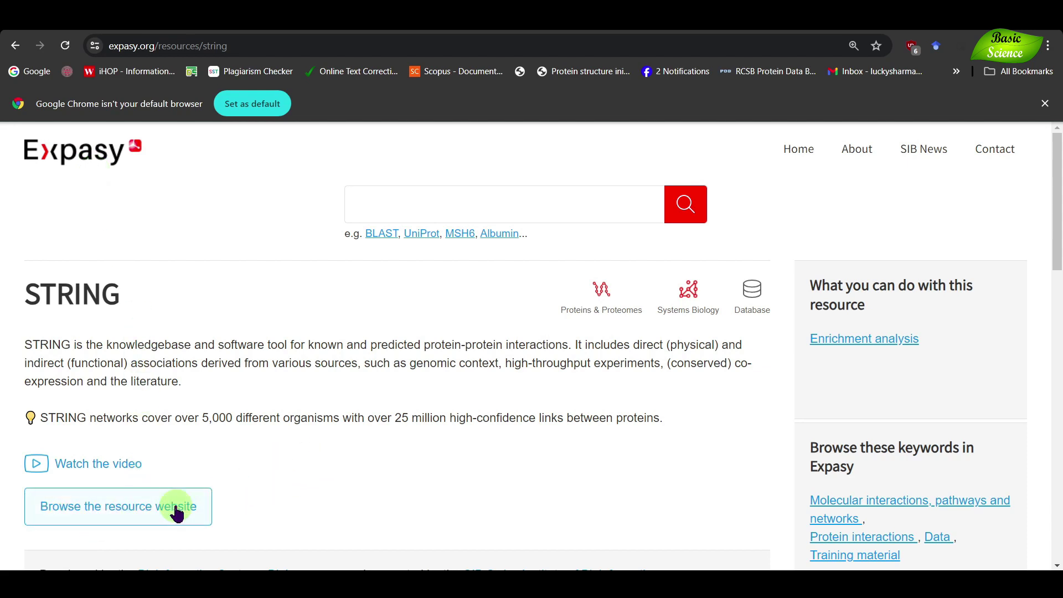
{"action": "left_click", "coordinate": [146, 519]}
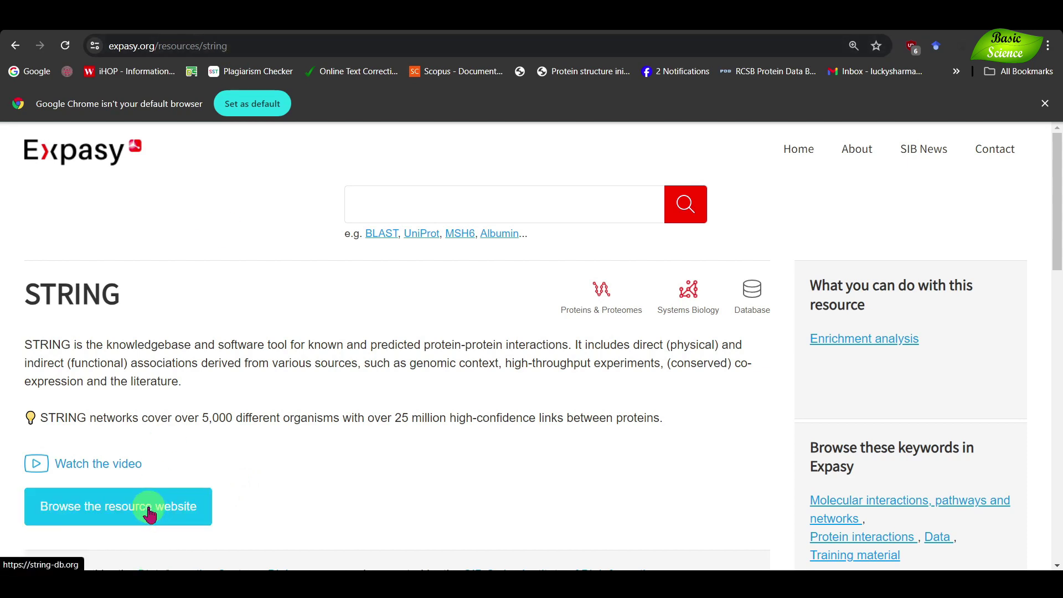
{"action": "left_click", "coordinate": [150, 515]}
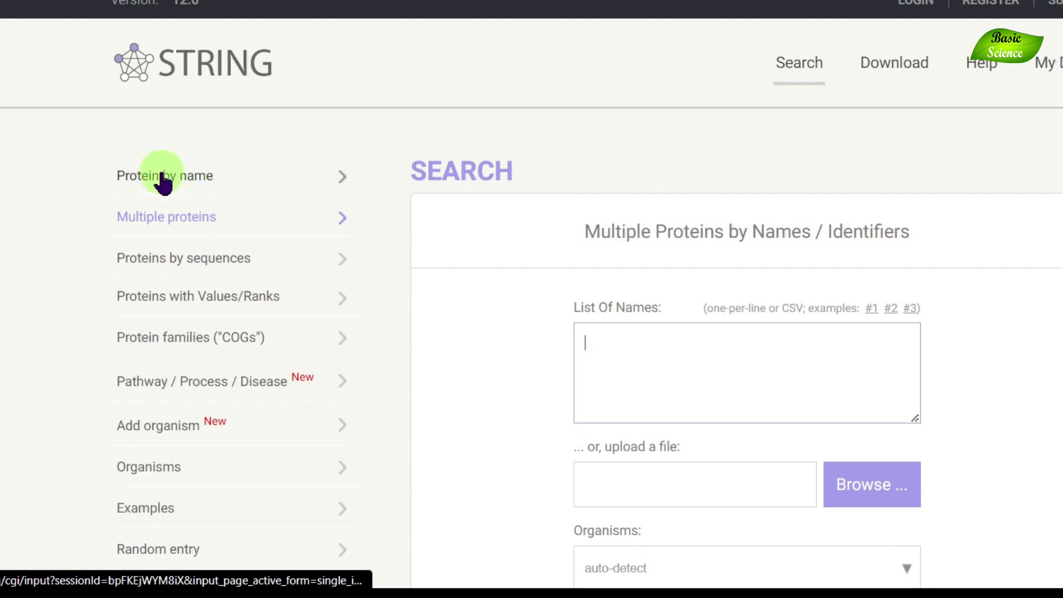
View the single-protein name search form, and fill the multiple-proteins form with example #1
{"action": "left_click", "coordinate": [148, 184]}
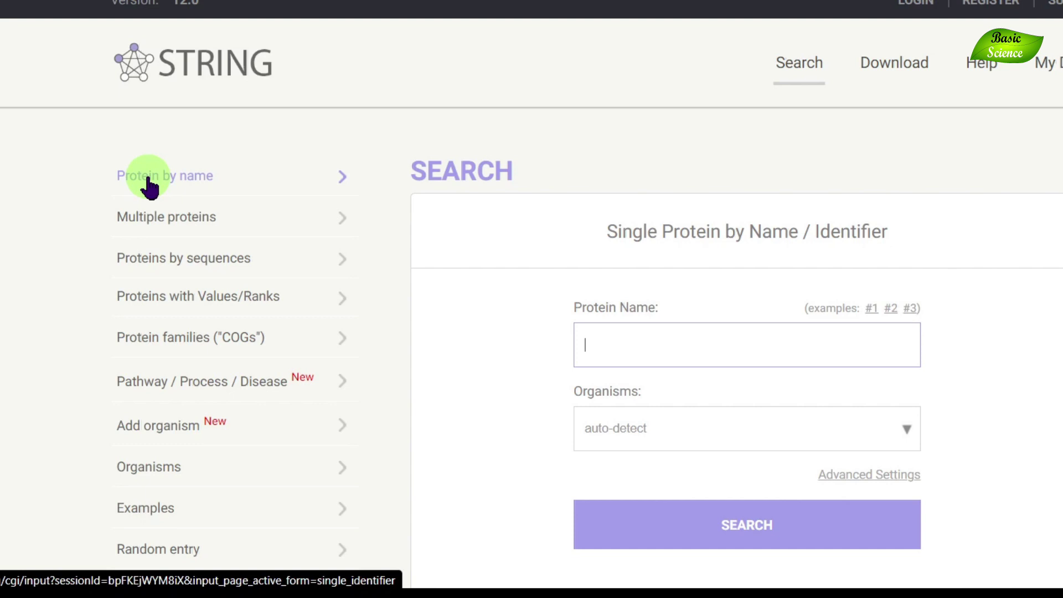
{"action": "left_click", "coordinate": [186, 224]}
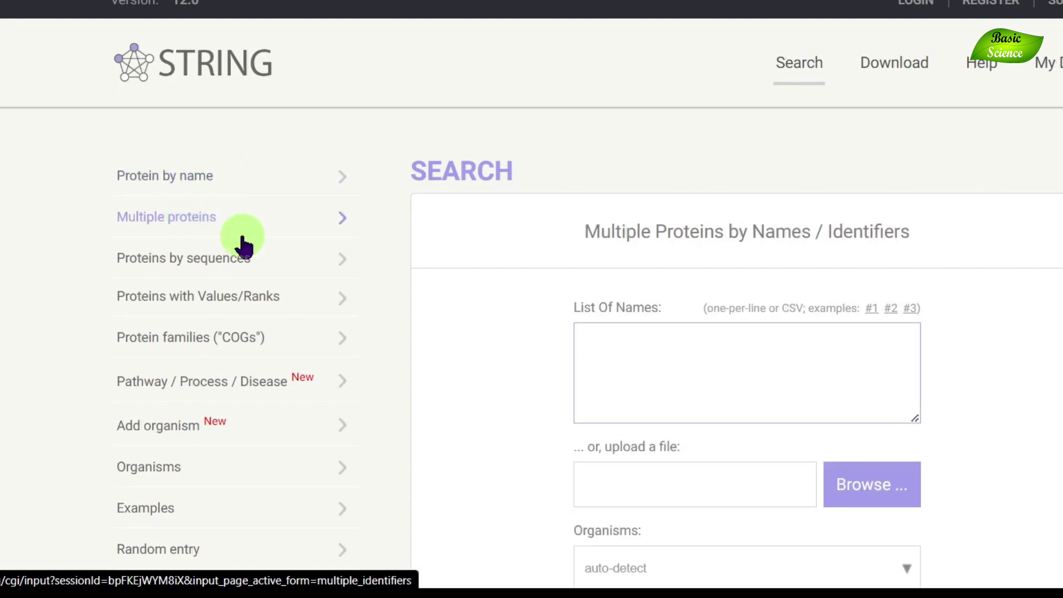
{"action": "left_click", "coordinate": [879, 309]}
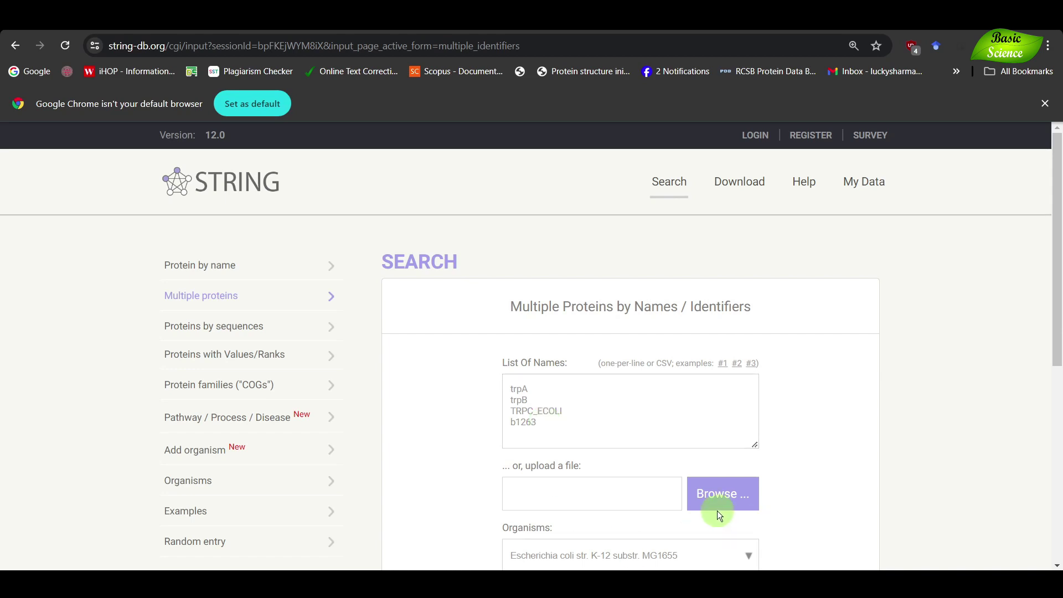
Expand the advanced settings of the multiple-proteins search and inspect the available required score levels
{"action": "scroll", "coordinate": [610, 434], "scroll_direction": "down", "scroll_amount": 1}
{"action": "scroll", "coordinate": [576, 443], "scroll_direction": "down", "scroll_amount": 2}
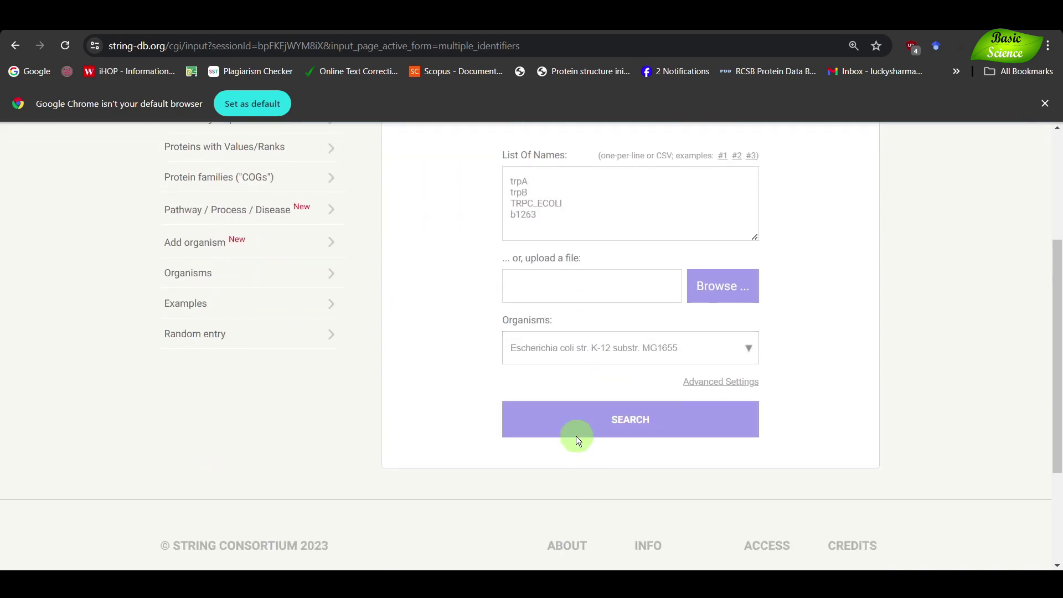
{"action": "scroll", "coordinate": [596, 374], "scroll_direction": "up", "scroll_amount": 2}
{"action": "scroll", "coordinate": [598, 376], "scroll_direction": "down", "scroll_amount": 1}
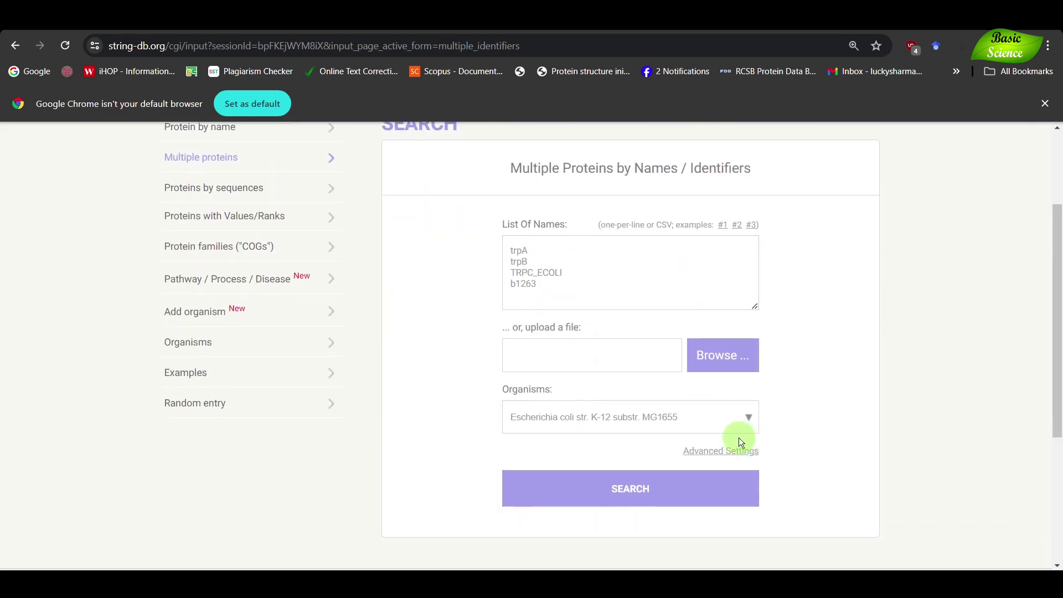
{"action": "left_click", "coordinate": [717, 452]}
{"action": "scroll", "coordinate": [613, 336], "scroll_direction": "down", "scroll_amount": 2}
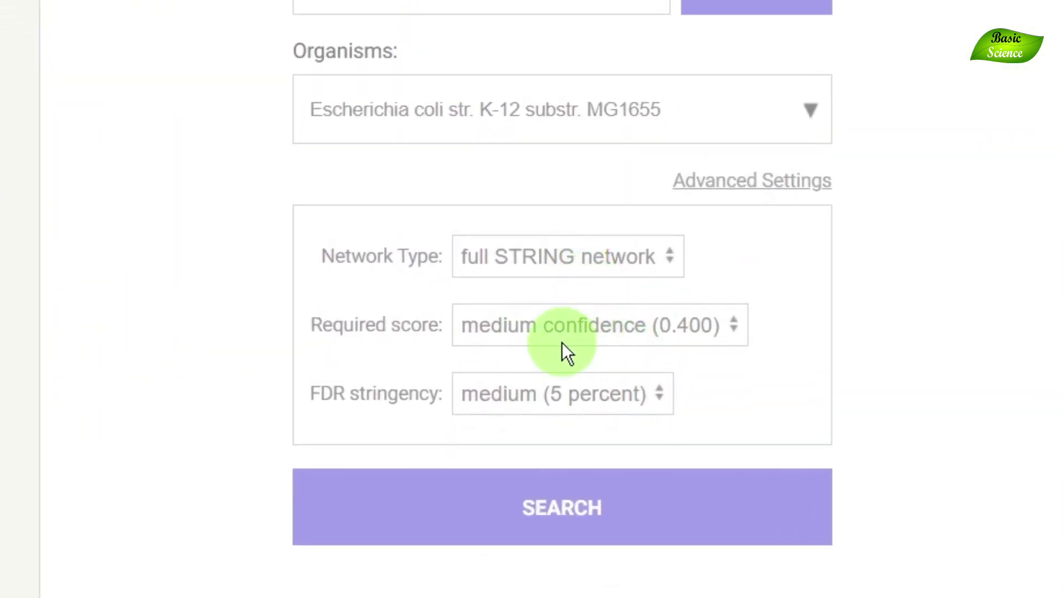
{"action": "left_click", "coordinate": [626, 341]}
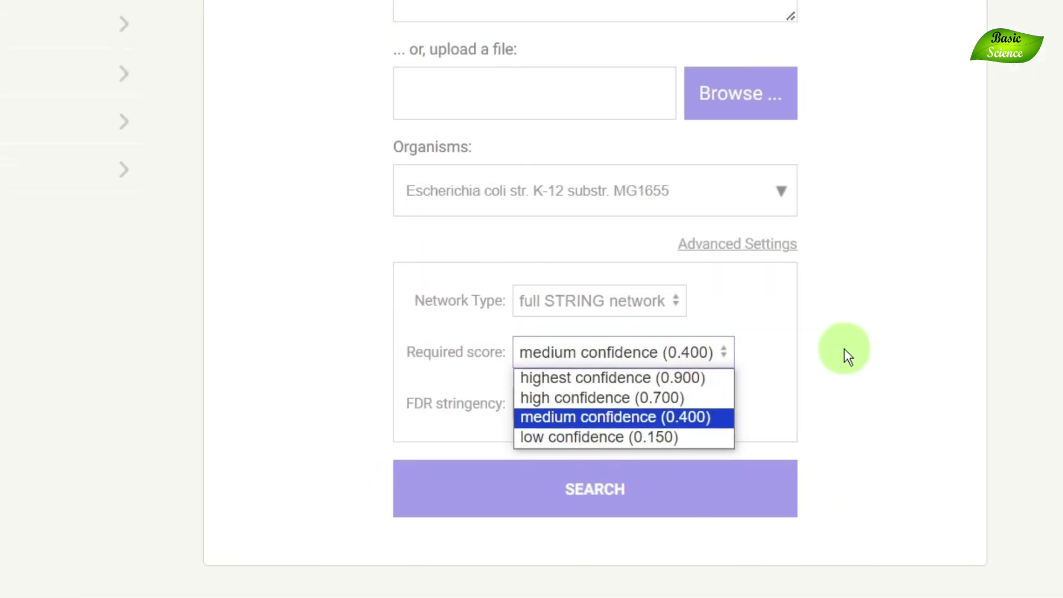
{"action": "left_click", "coordinate": [844, 348]}
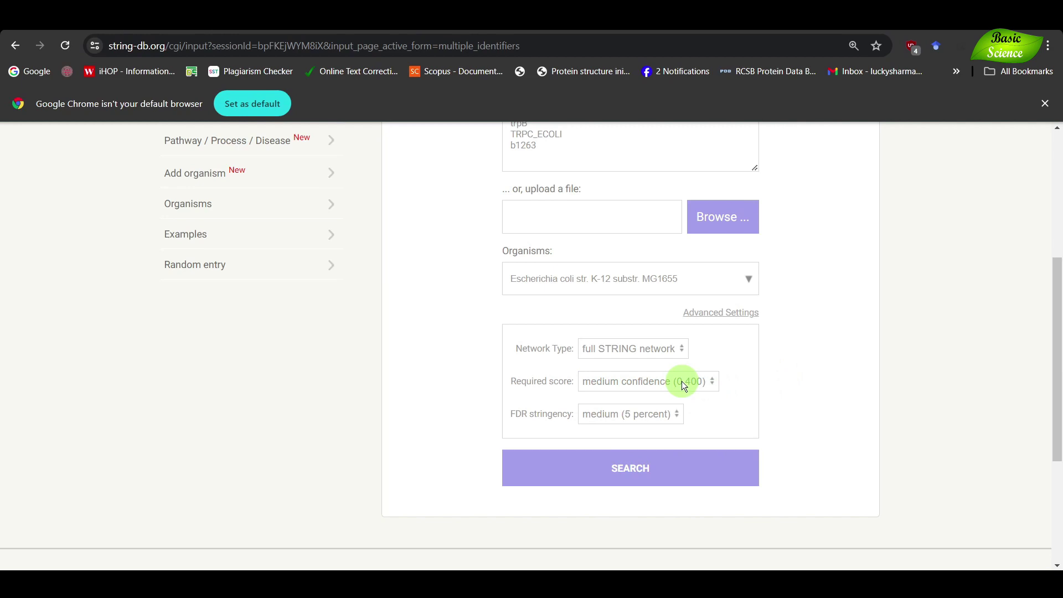
Examine the search form for proteins by amino acid sequence, including its organism field
{"action": "scroll", "coordinate": [789, 360], "scroll_direction": "up", "scroll_amount": 3}
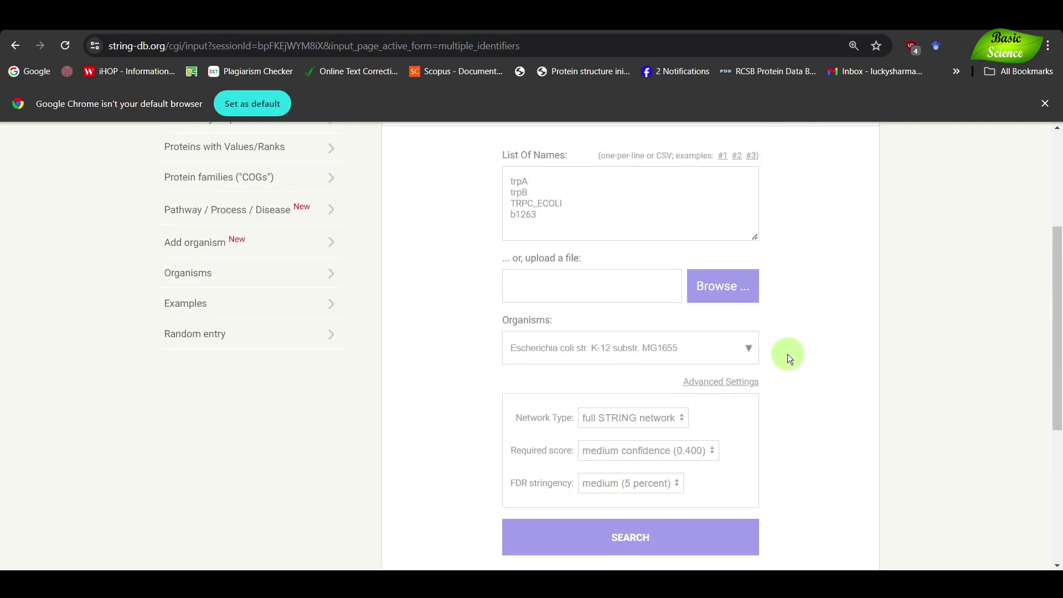
{"action": "scroll", "coordinate": [787, 359], "scroll_direction": "down", "scroll_amount": 2}
{"action": "scroll", "coordinate": [314, 449], "scroll_direction": "up", "scroll_amount": 3}
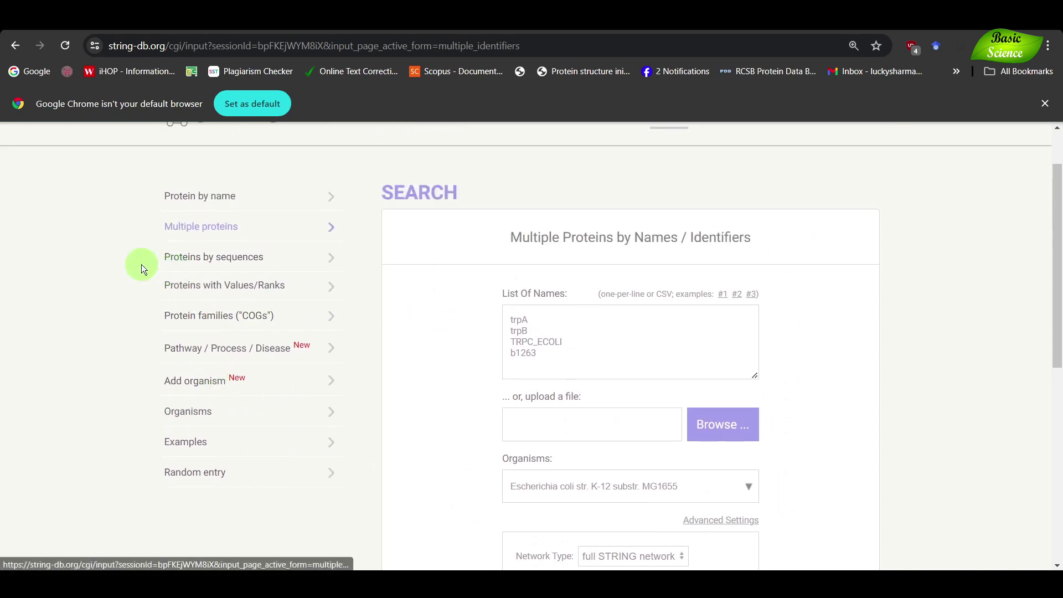
{"action": "left_click", "coordinate": [216, 264]}
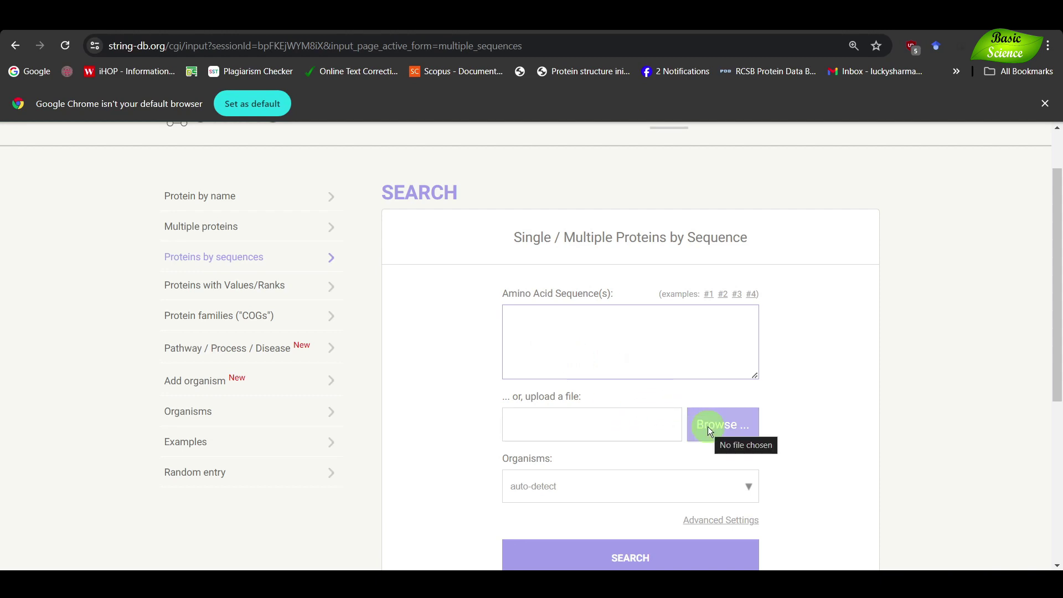
{"action": "left_click", "coordinate": [611, 492]}
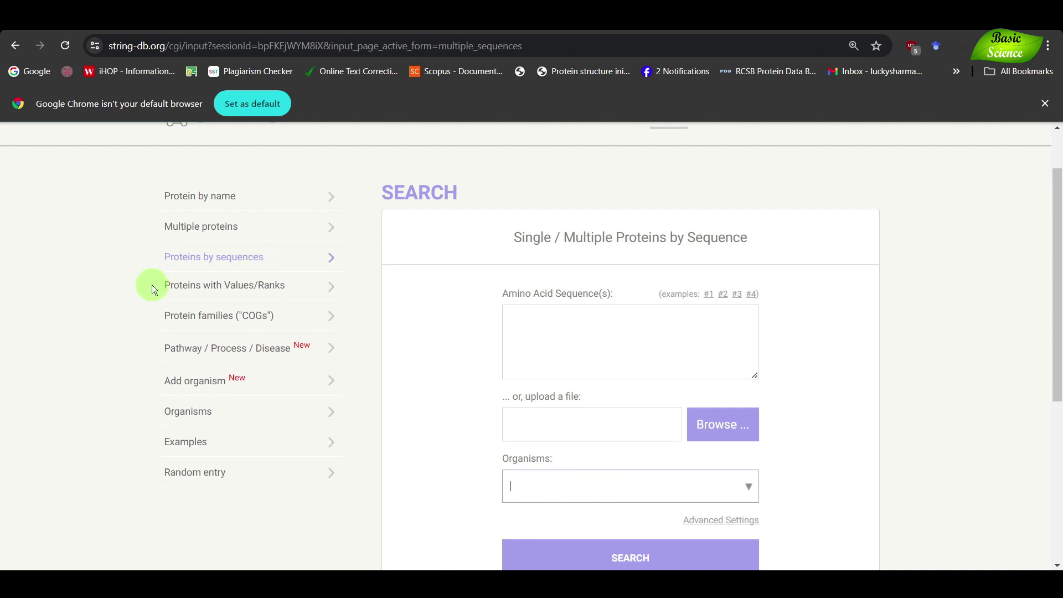
Look over the search options for proteins with values/ranks and for protein families (COGs)
{"action": "left_click", "coordinate": [226, 293]}
{"action": "left_click", "coordinate": [200, 315]}
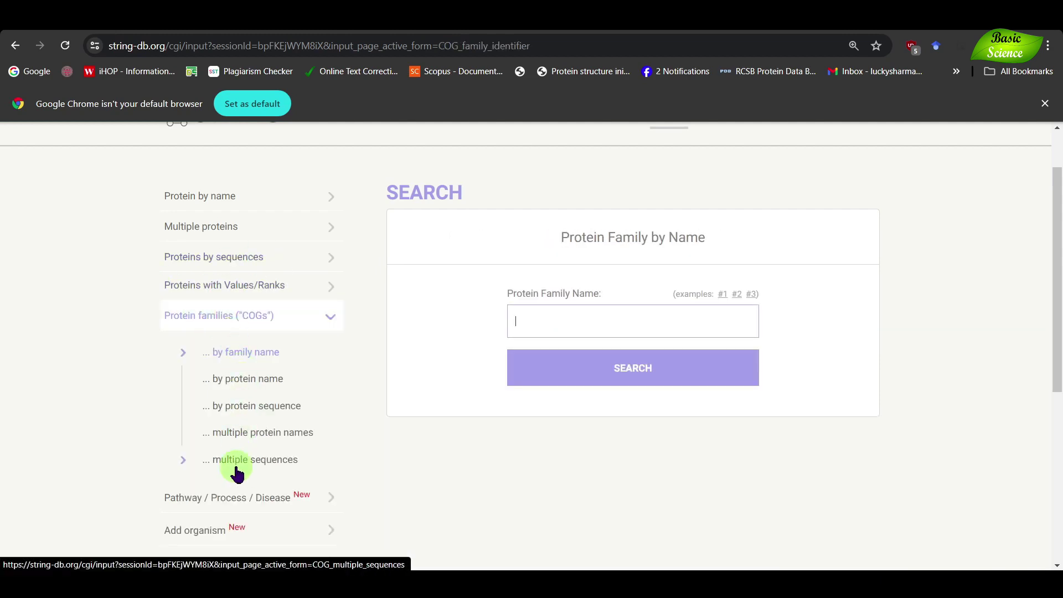
{"action": "scroll", "coordinate": [105, 367], "scroll_direction": "down", "scroll_amount": 3}
Load each of the four example queries, #1 to #4, in the Pathway / Process / Disease search form
{"action": "left_click", "coordinate": [186, 363]}
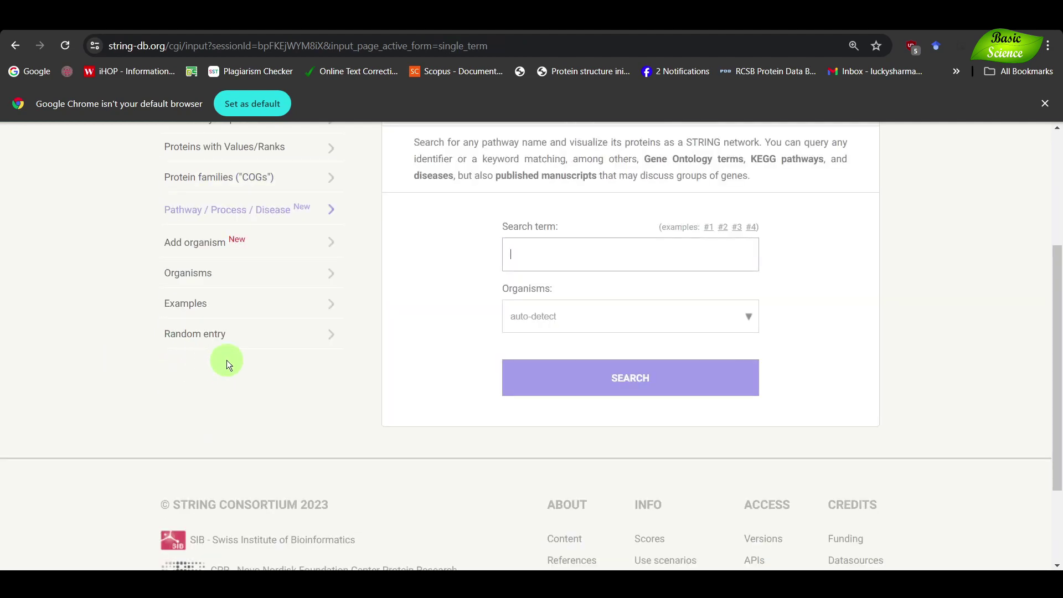
{"action": "scroll", "coordinate": [227, 360], "scroll_direction": "up", "scroll_amount": 2}
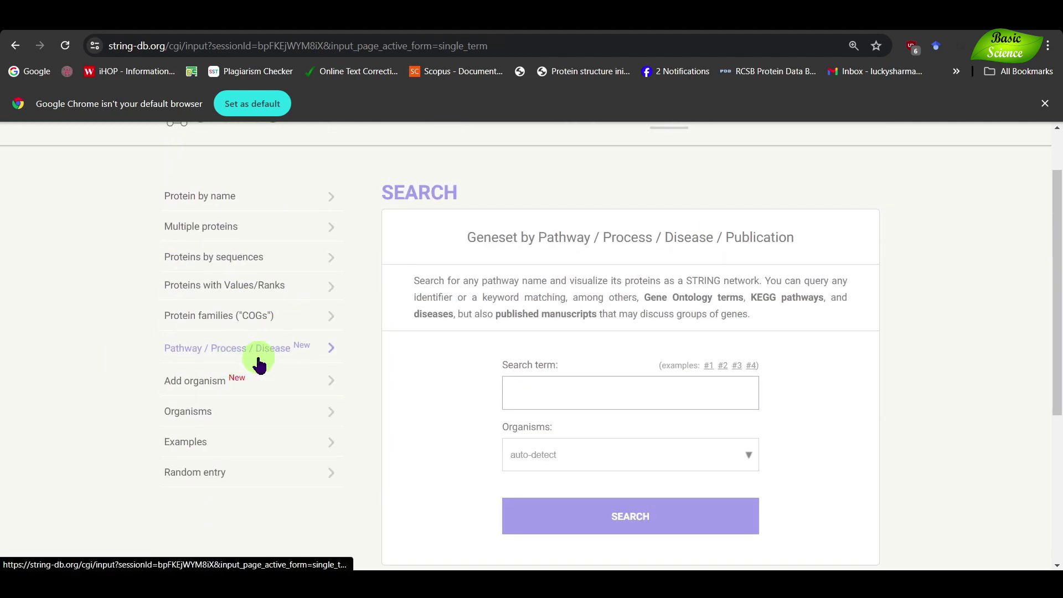
{"action": "left_click", "coordinate": [524, 378]}
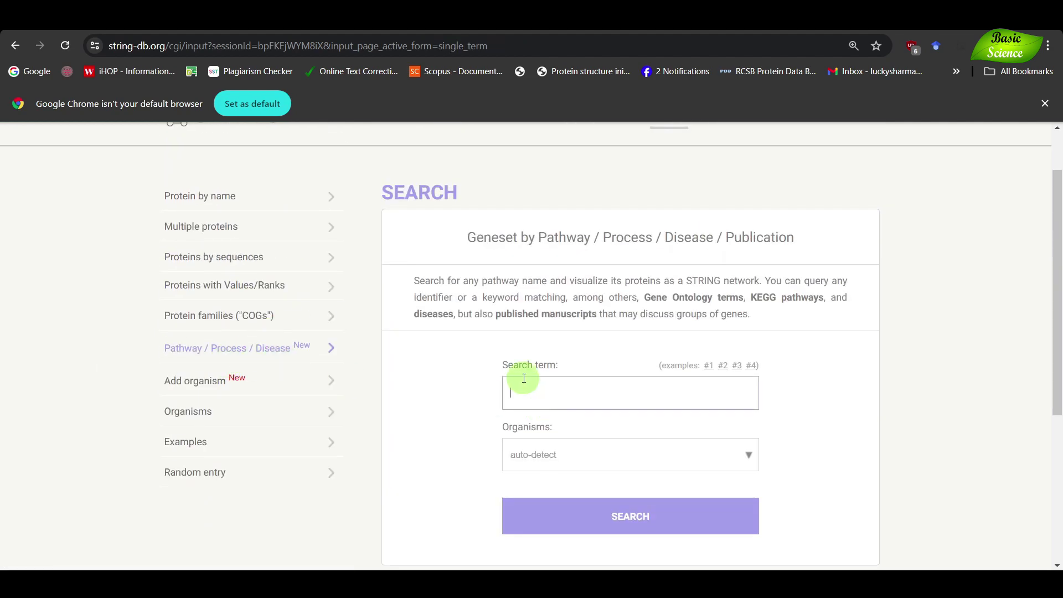
{"action": "left_click", "coordinate": [711, 370]}
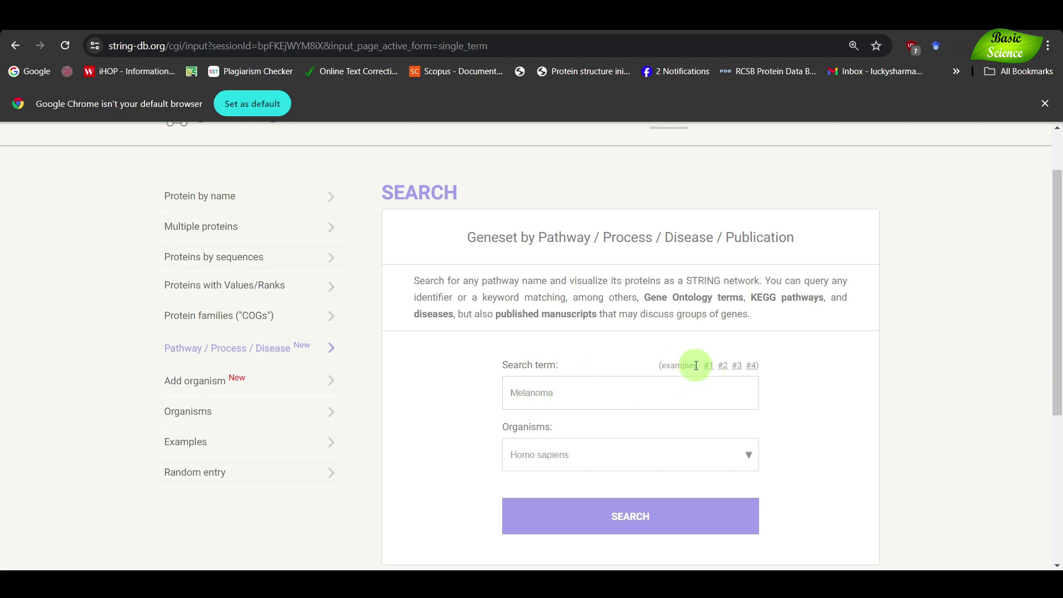
{"action": "left_click", "coordinate": [723, 368]}
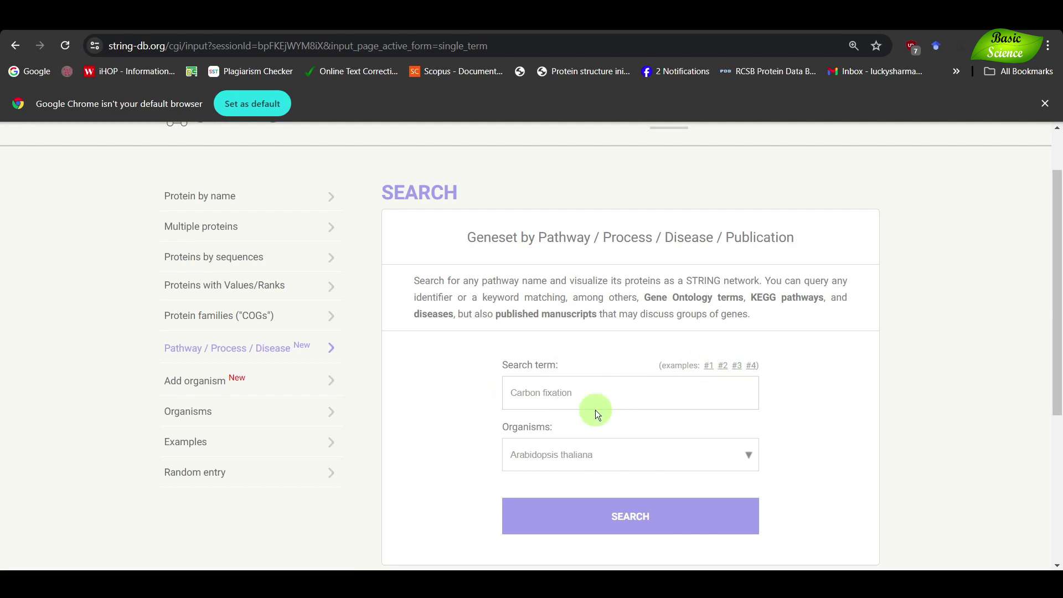
{"action": "left_click", "coordinate": [738, 368]}
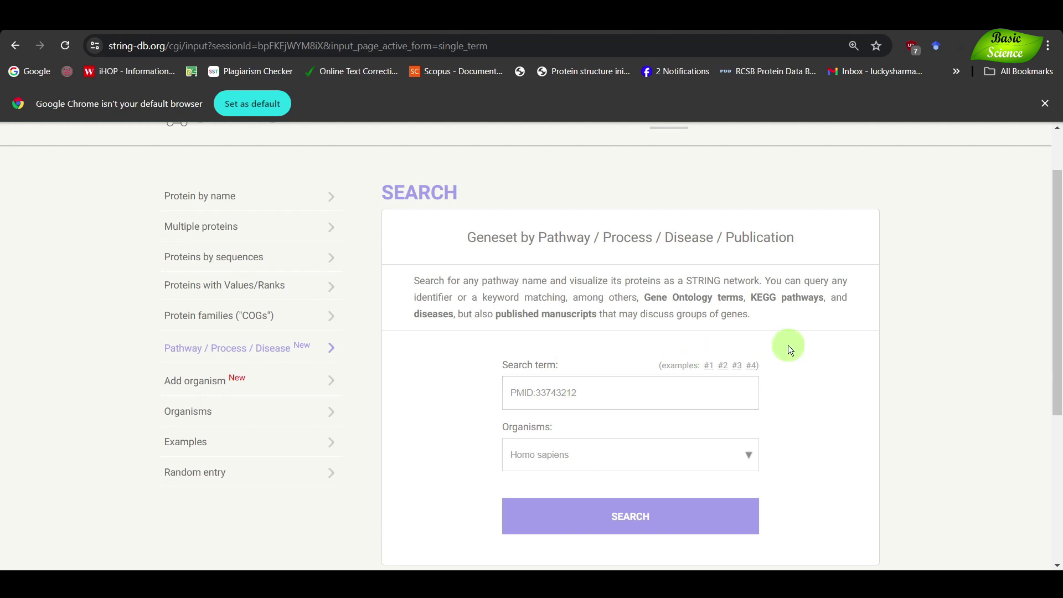
{"action": "left_click", "coordinate": [751, 366]}
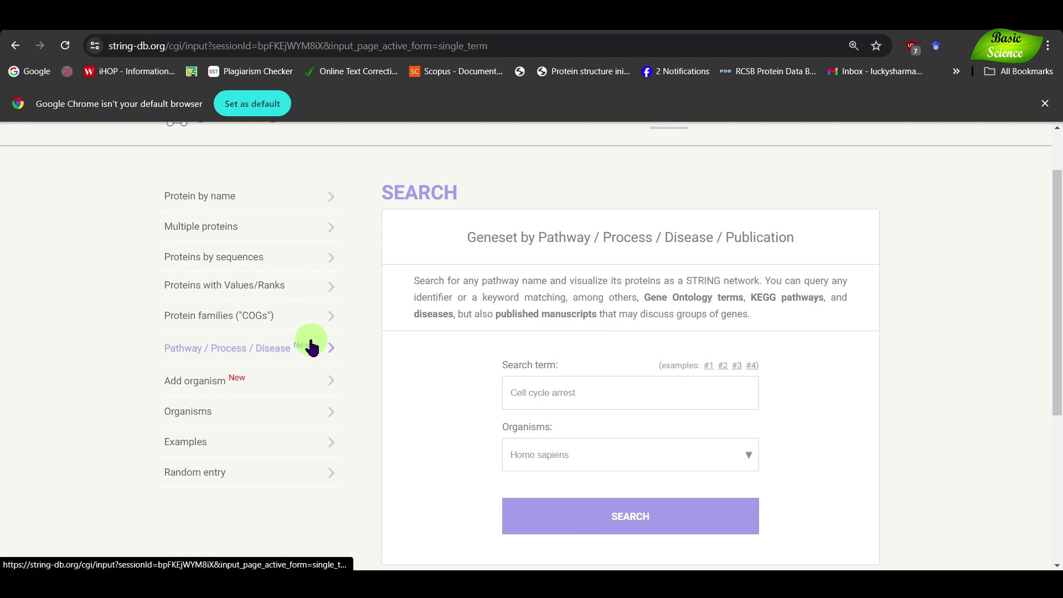
Review the page for adding an organism's proteome and the organism and clade search form
{"action": "left_click", "coordinate": [183, 383]}
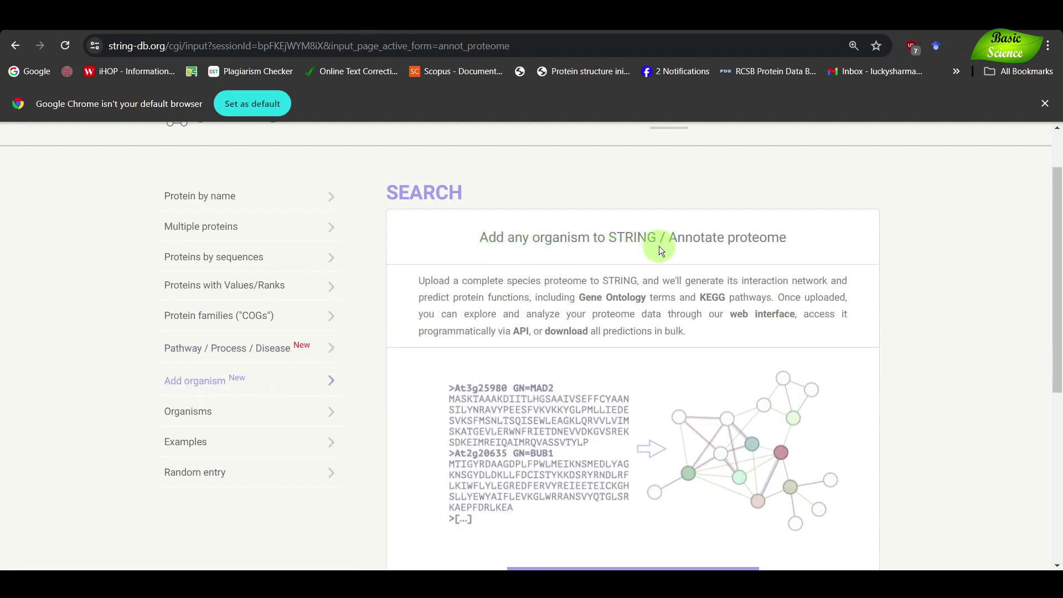
{"action": "scroll", "coordinate": [513, 405], "scroll_direction": "down", "scroll_amount": 7}
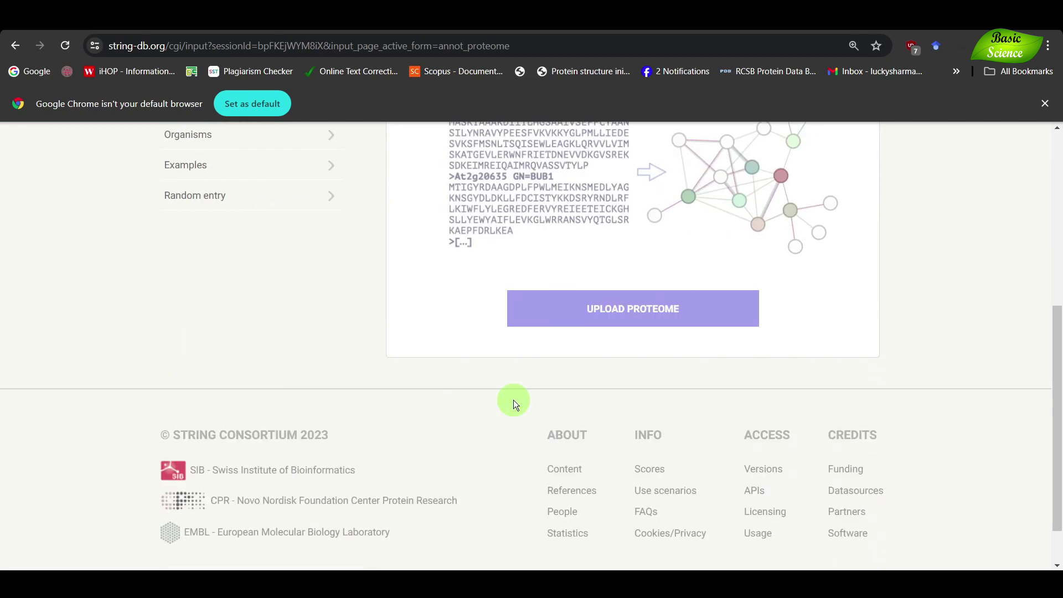
{"action": "scroll", "coordinate": [513, 405], "scroll_direction": "up", "scroll_amount": 3}
{"action": "scroll", "coordinate": [216, 321], "scroll_direction": "up", "scroll_amount": 4}
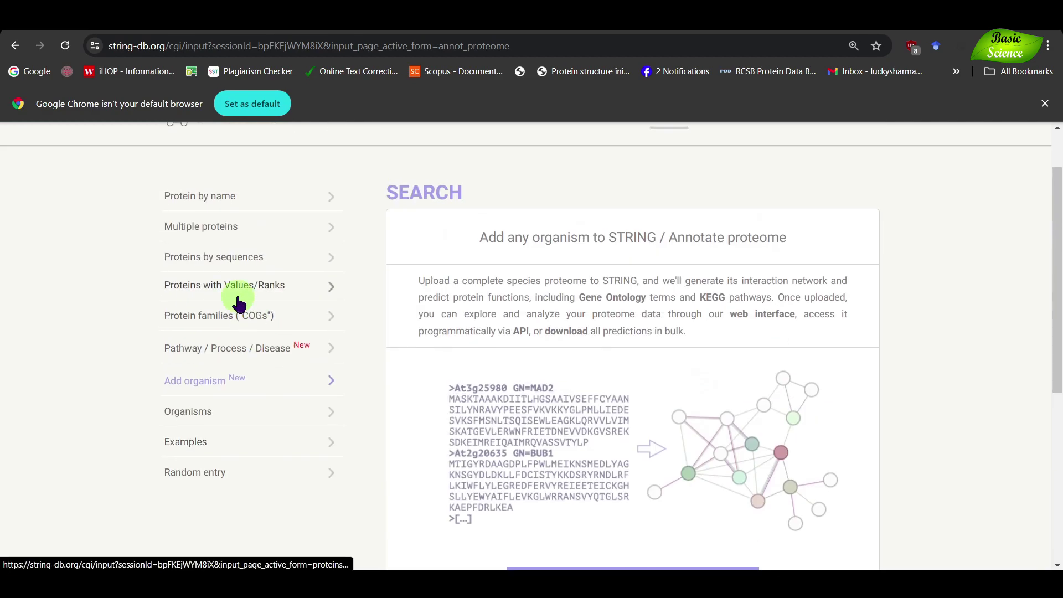
{"action": "left_click", "coordinate": [193, 412]}
{"action": "left_click", "coordinate": [521, 323]}
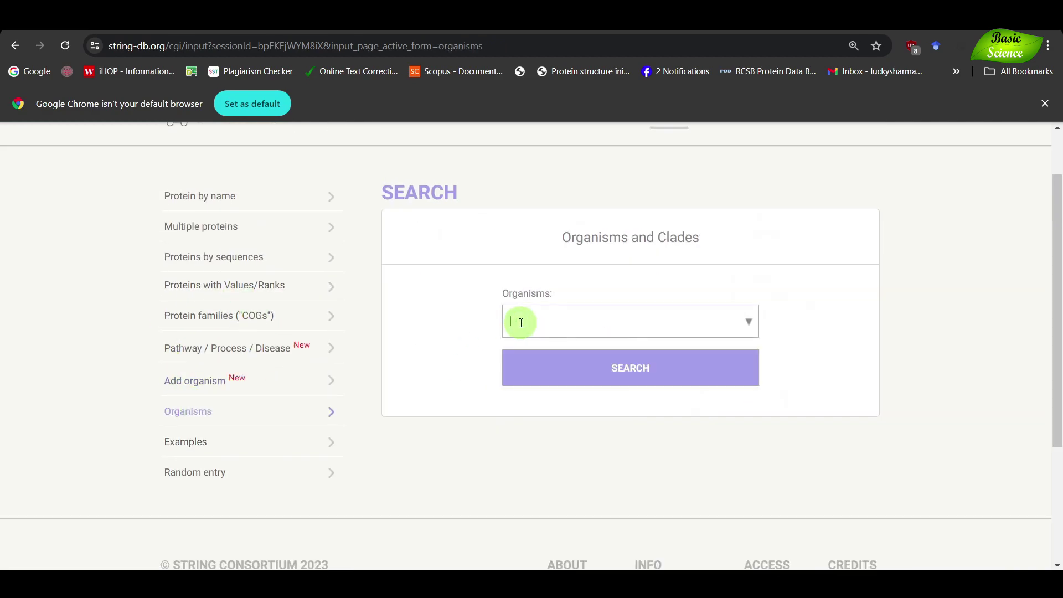
Show the Example 1 network of FAA4 and its interactors, and return to the examples list
{"action": "left_click", "coordinate": [191, 441]}
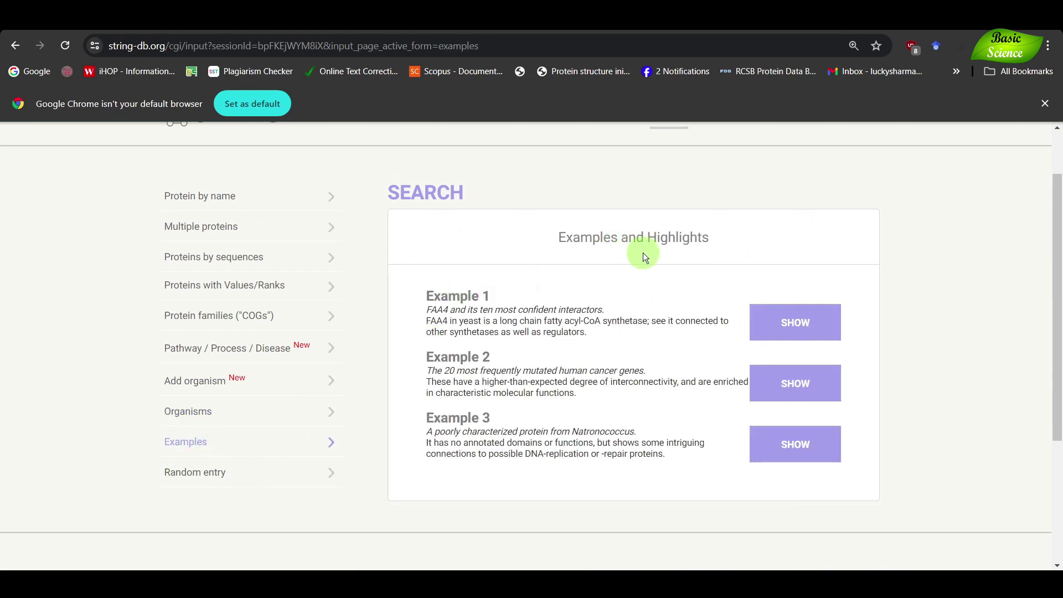
{"action": "left_click", "coordinate": [778, 323]}
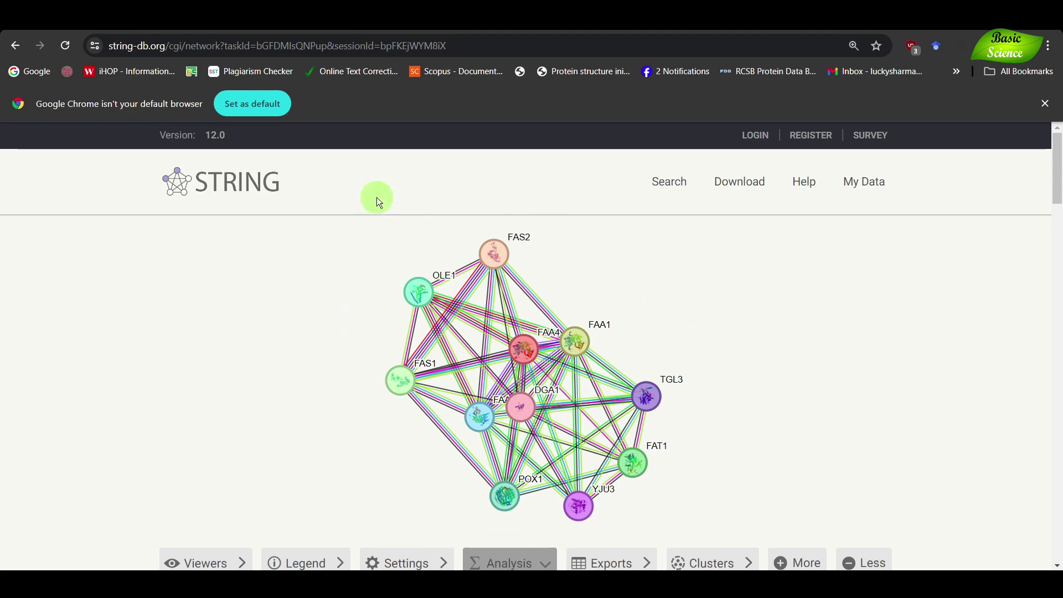
{"action": "left_click", "coordinate": [13, 46]}
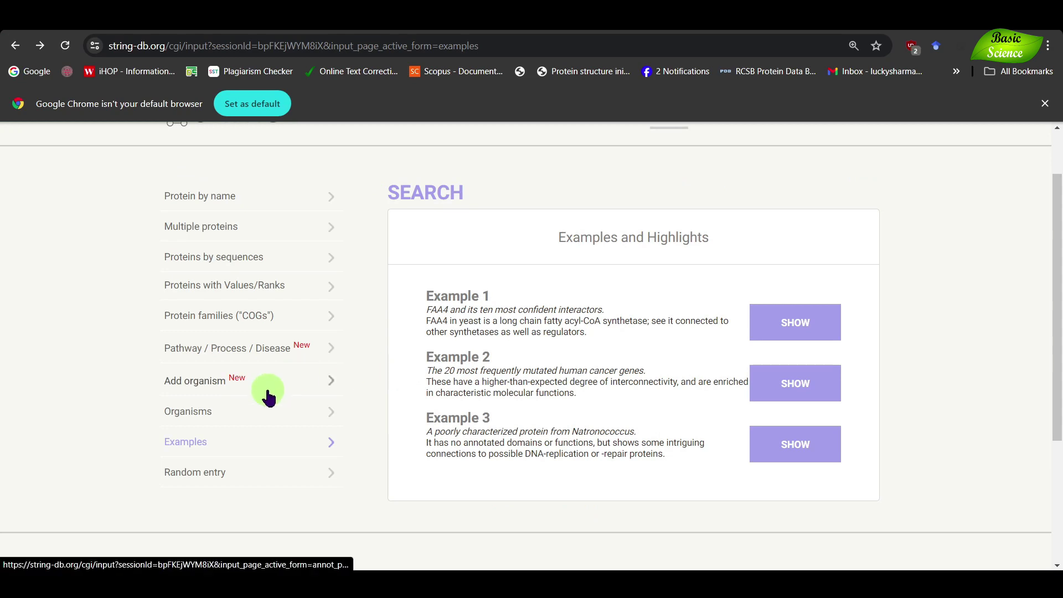
Search for the single protein lasR by name, leaving the organism on auto-detect
{"action": "scroll", "coordinate": [204, 387], "scroll_direction": "up", "scroll_amount": 2}
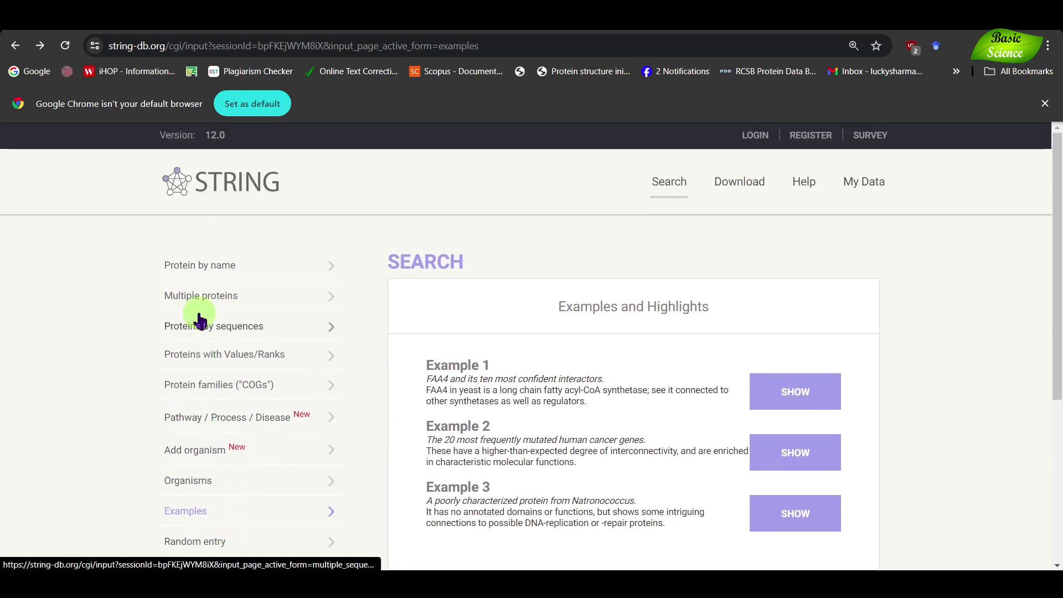
{"action": "left_click", "coordinate": [206, 264]}
{"action": "left_click", "coordinate": [635, 391]}
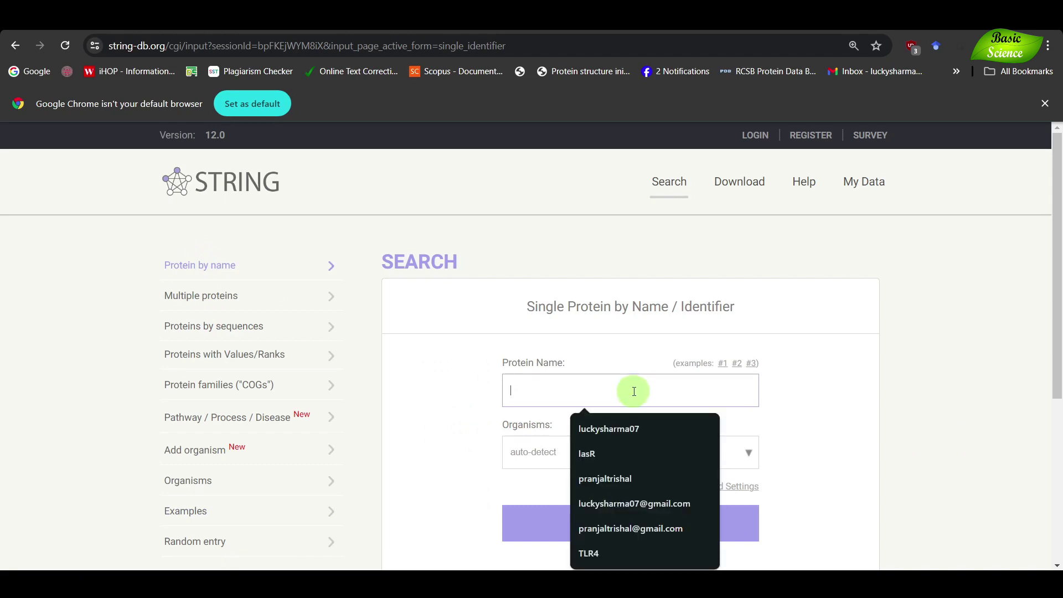
{"action": "left_click", "coordinate": [591, 453]}
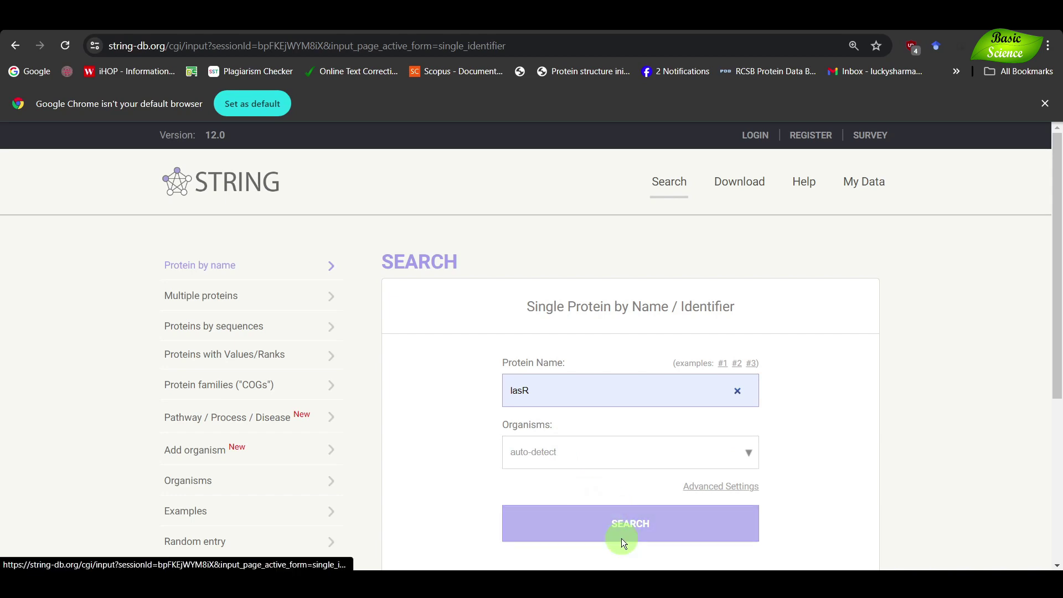
{"action": "left_click", "coordinate": [621, 523]}
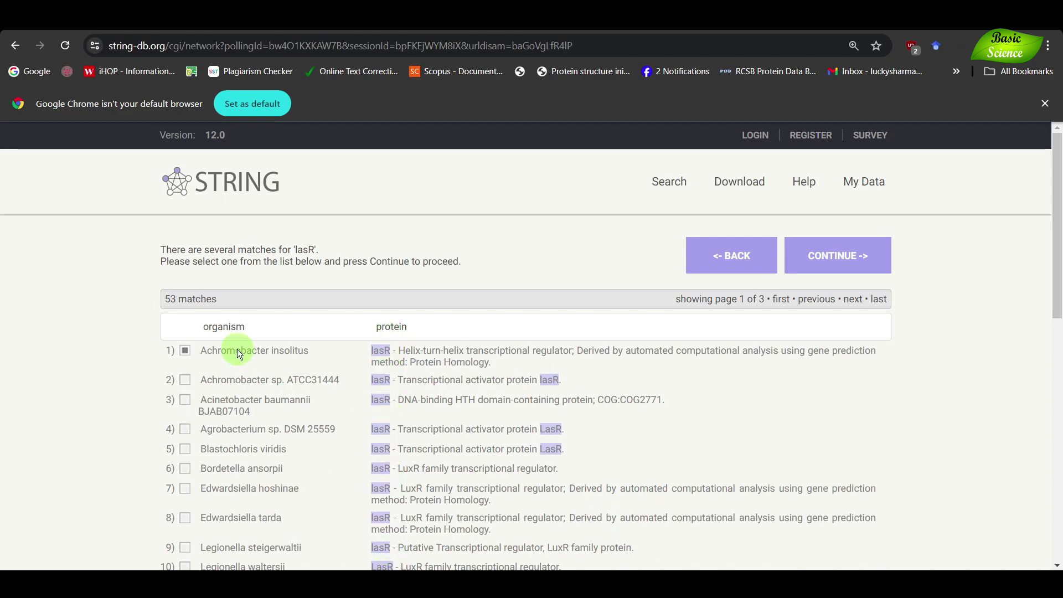
Look through the first page of lasR matches, comparing the organisms and their protein descriptions
{"action": "scroll", "coordinate": [237, 401], "scroll_direction": "down", "scroll_amount": 3}
{"action": "scroll", "coordinate": [237, 400], "scroll_direction": "down", "scroll_amount": 3}
{"action": "scroll", "coordinate": [237, 400], "scroll_direction": "up", "scroll_amount": 5}
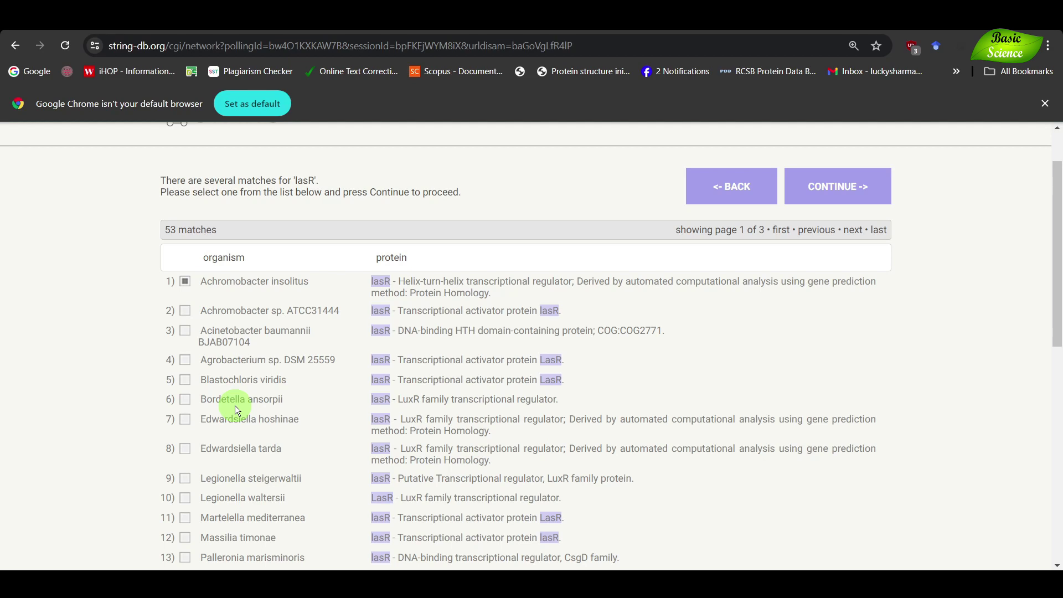
{"action": "scroll", "coordinate": [267, 288], "scroll_direction": "down", "scroll_amount": 1}
{"action": "scroll", "coordinate": [265, 294], "scroll_direction": "down", "scroll_amount": 1}
{"action": "scroll", "coordinate": [264, 299], "scroll_direction": "down", "scroll_amount": 1}
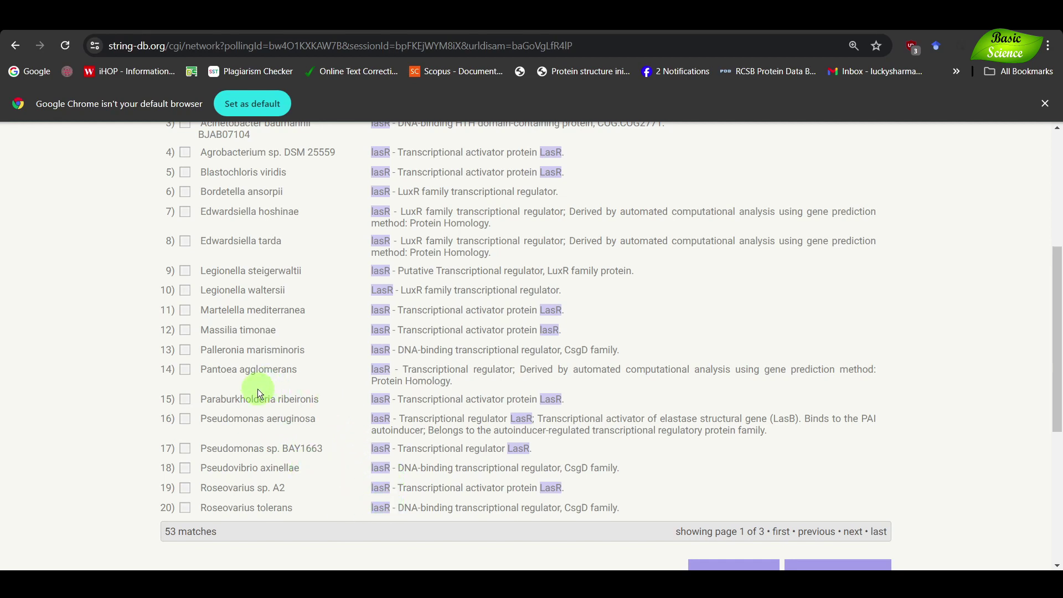
{"action": "scroll", "coordinate": [261, 394], "scroll_direction": "up", "scroll_amount": 2}
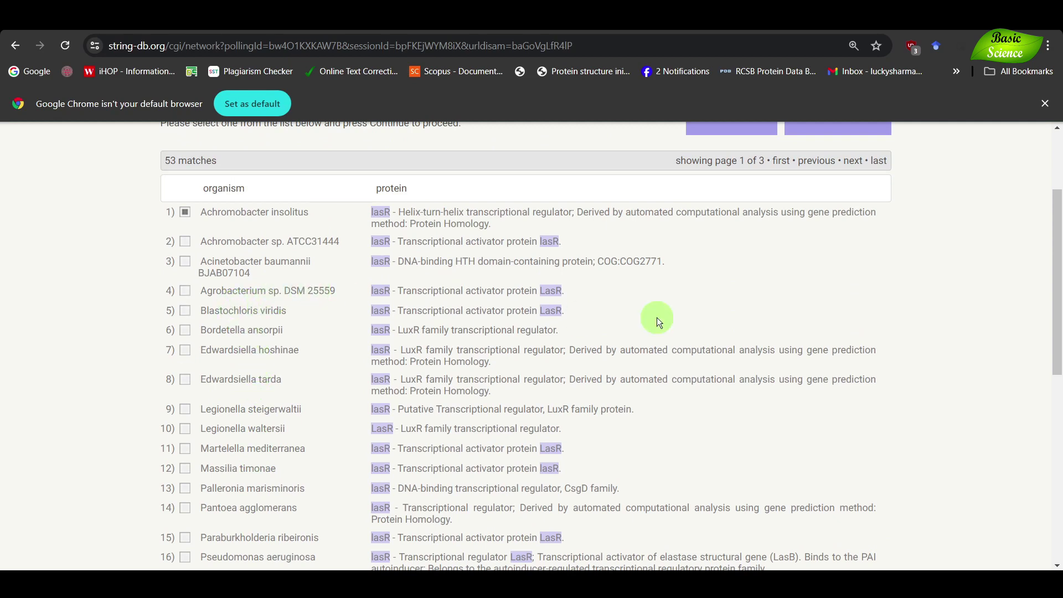
{"action": "scroll", "coordinate": [408, 347], "scroll_direction": "up", "scroll_amount": 1}
{"action": "scroll", "coordinate": [408, 347], "scroll_direction": "down", "scroll_amount": 1}
{"action": "scroll", "coordinate": [408, 347], "scroll_direction": "down", "scroll_amount": 1}
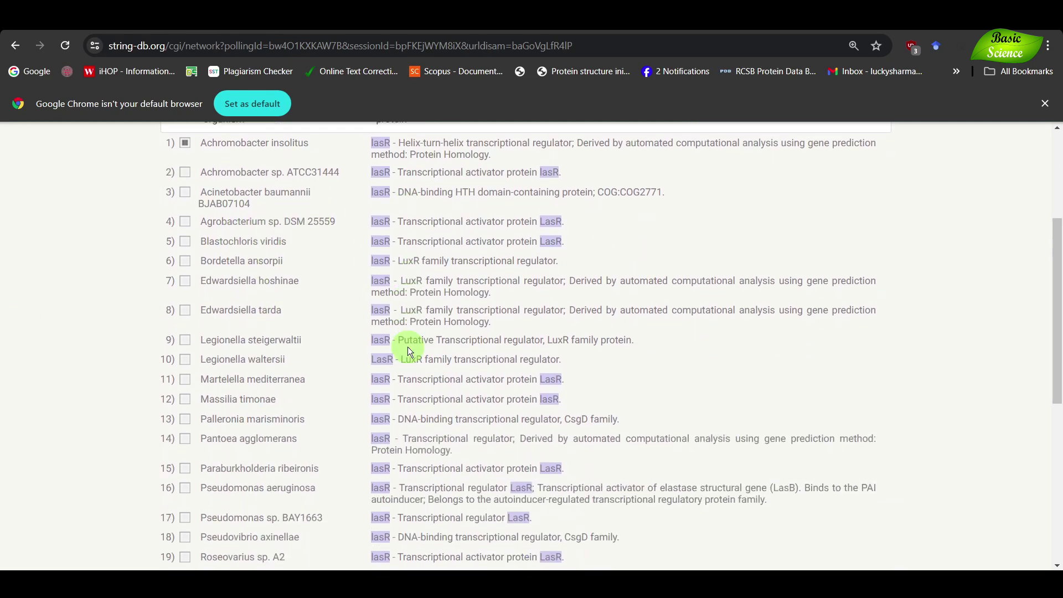
{"action": "scroll", "coordinate": [408, 347], "scroll_direction": "down", "scroll_amount": 1}
{"action": "scroll", "coordinate": [407, 347], "scroll_direction": "down", "scroll_amount": 2}
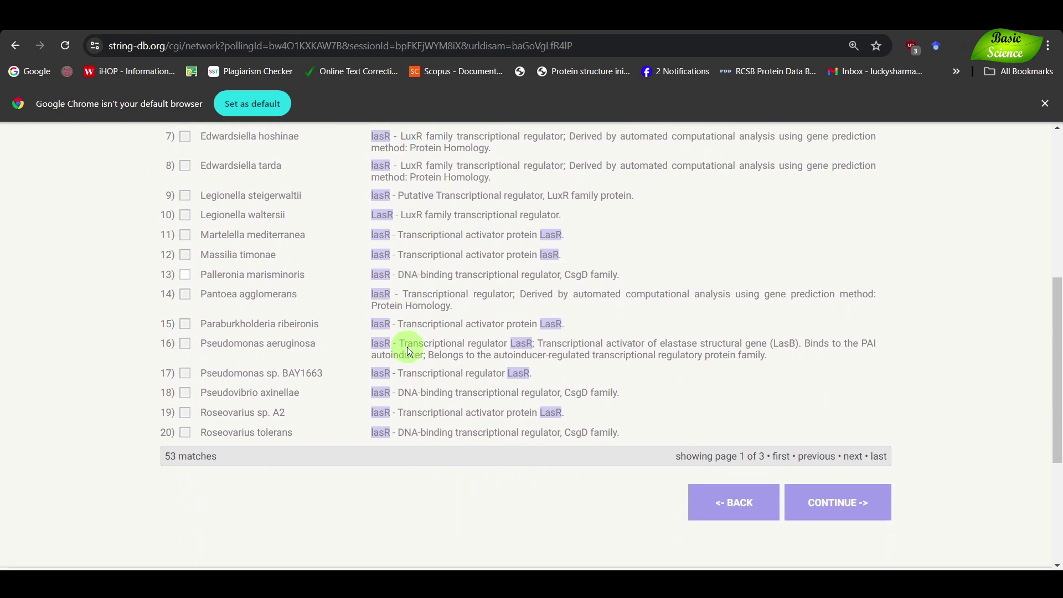
{"action": "scroll", "coordinate": [407, 347], "scroll_direction": "up", "scroll_amount": 5}
{"action": "scroll", "coordinate": [407, 347], "scroll_direction": "up", "scroll_amount": 1}
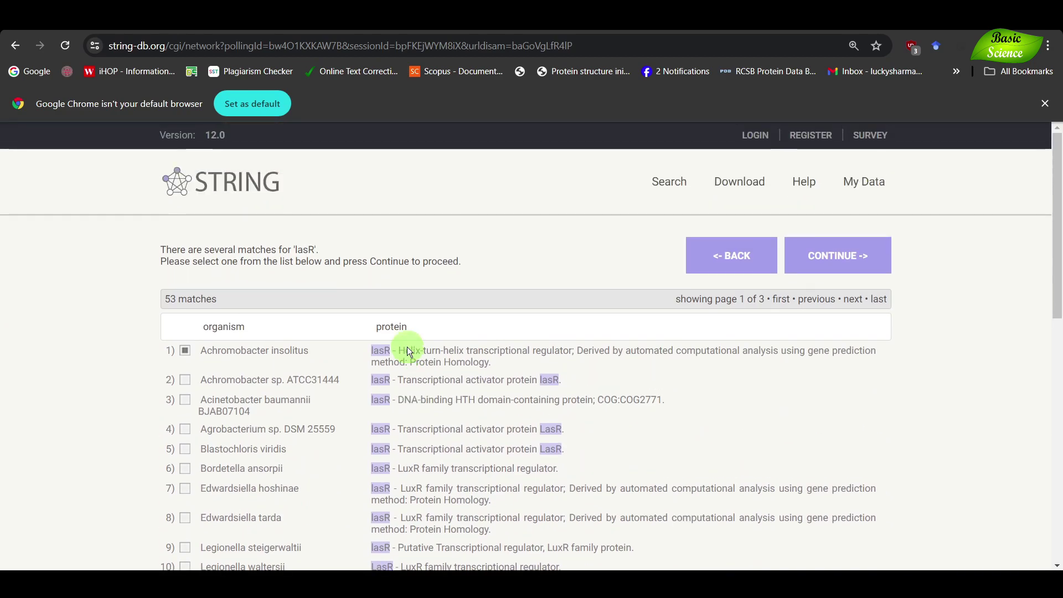
Choose the Pseudomonas aeruginosa match for lasR, continue to its interaction network, and dismiss the query note
{"action": "scroll", "coordinate": [407, 347], "scroll_direction": "down", "scroll_amount": 5}
{"action": "scroll", "coordinate": [407, 346], "scroll_direction": "up", "scroll_amount": 4}
{"action": "scroll", "coordinate": [272, 413], "scroll_direction": "down", "scroll_amount": 2}
{"action": "scroll", "coordinate": [273, 413], "scroll_direction": "down", "scroll_amount": 2}
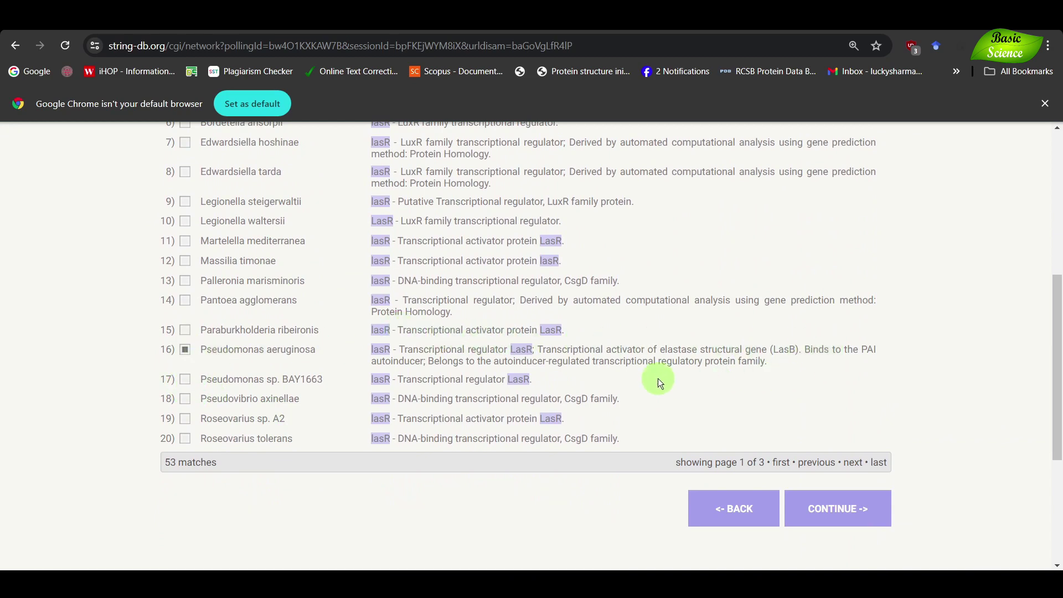
{"action": "left_click", "coordinate": [822, 506]}
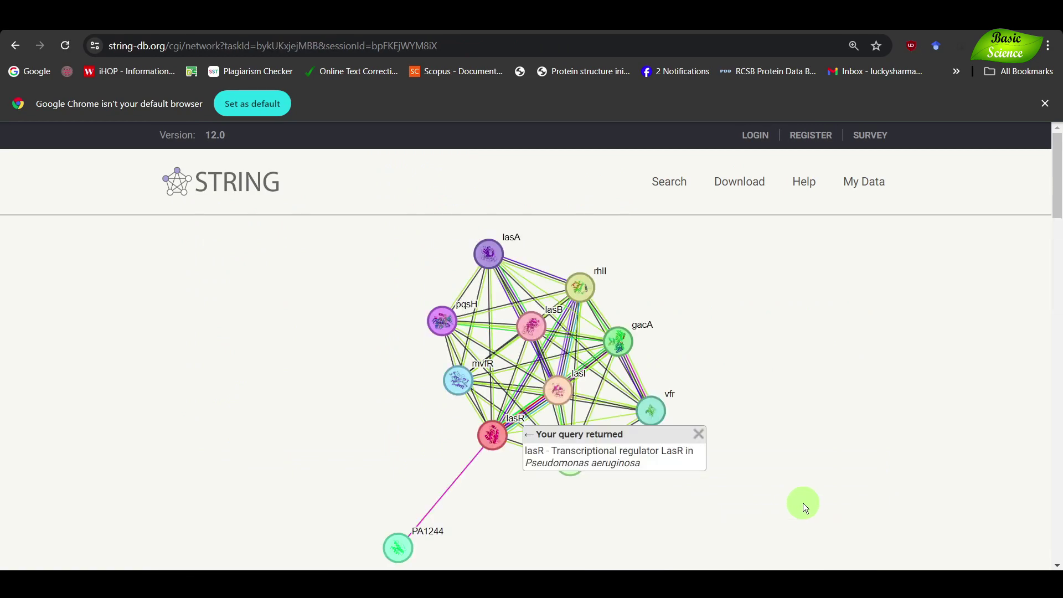
{"action": "left_click", "coordinate": [699, 434]}
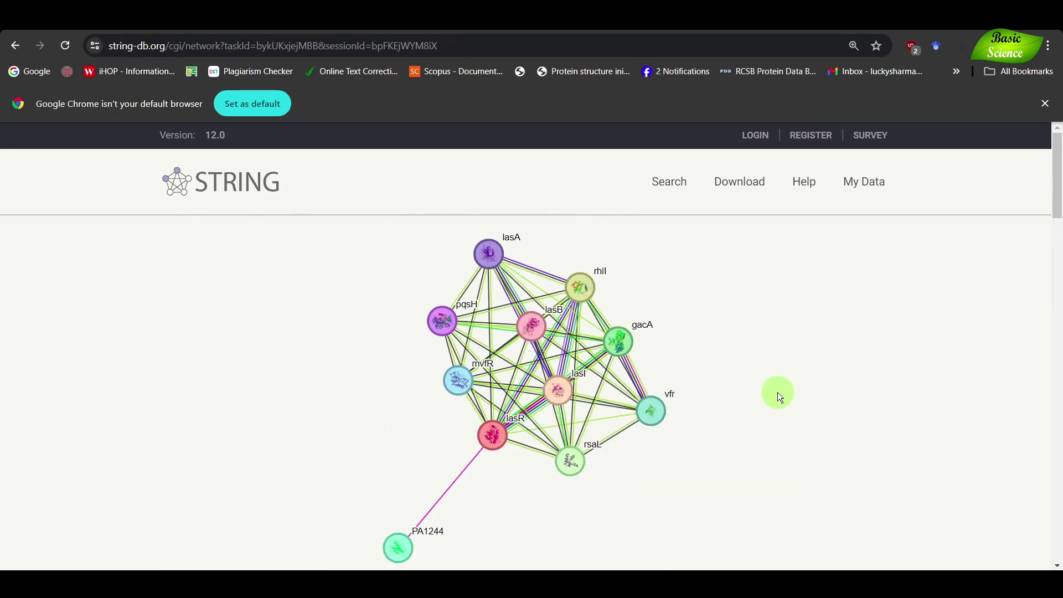
Move the lasR node closer to PA1244 and the rhlI node outward to spread the network
{"action": "scroll", "coordinate": [777, 392], "scroll_direction": "down", "scroll_amount": 1}
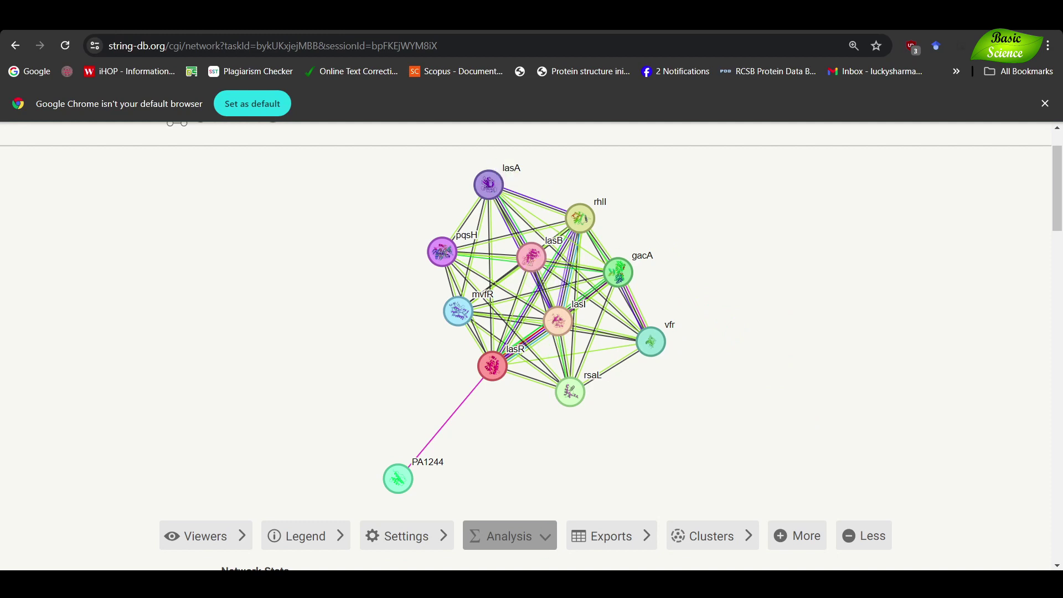
{"action": "left_click_drag", "start_coordinate": [494, 370], "coordinate": [446, 405]}
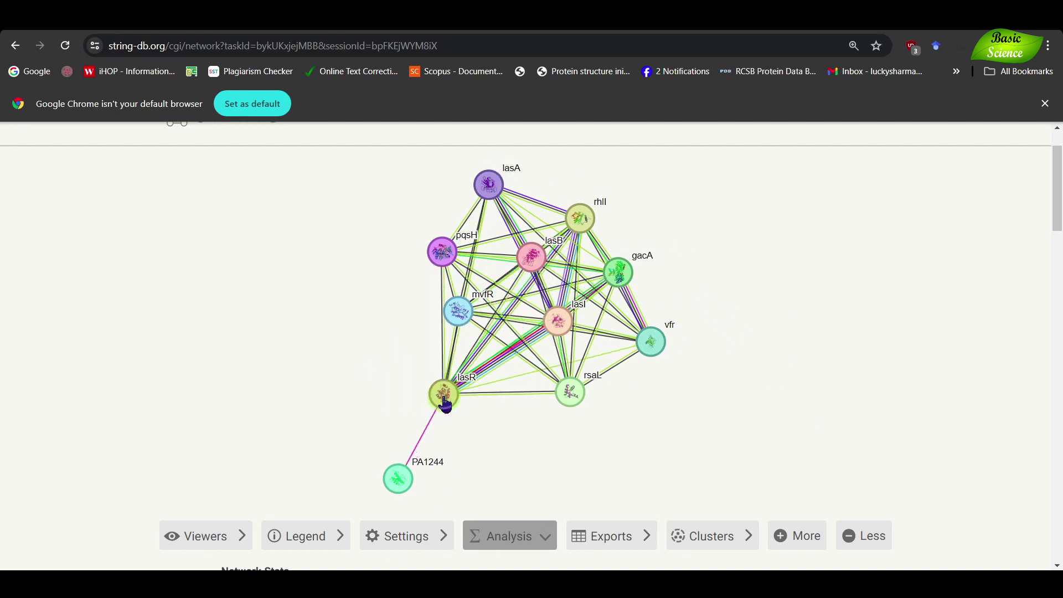
{"action": "left_click", "coordinate": [503, 474]}
{"action": "left_click_drag", "start_coordinate": [582, 229], "coordinate": [615, 219]}
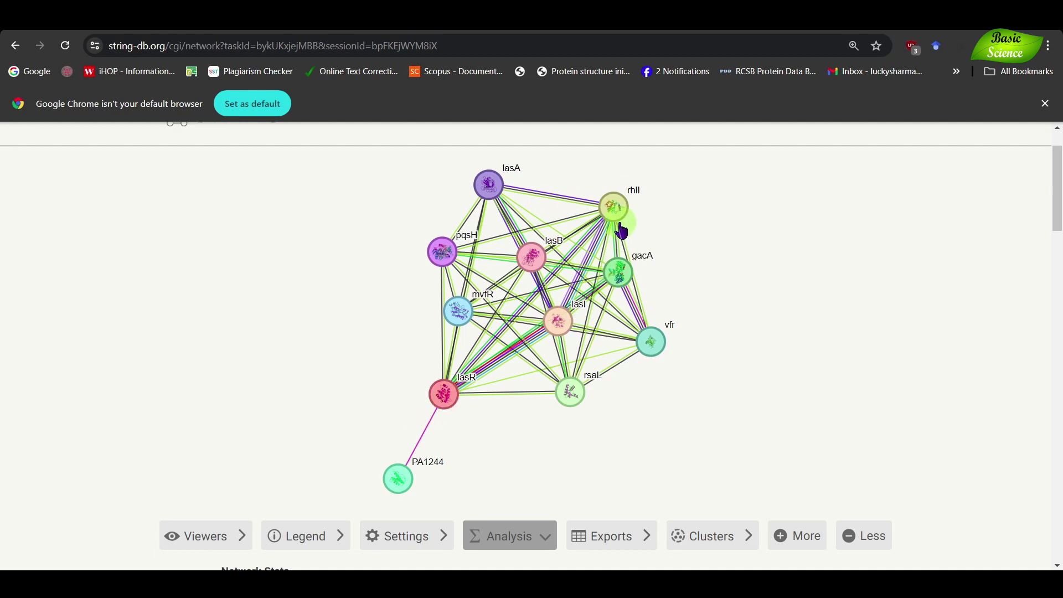
{"action": "left_click_drag", "start_coordinate": [448, 396], "coordinate": [427, 425]}
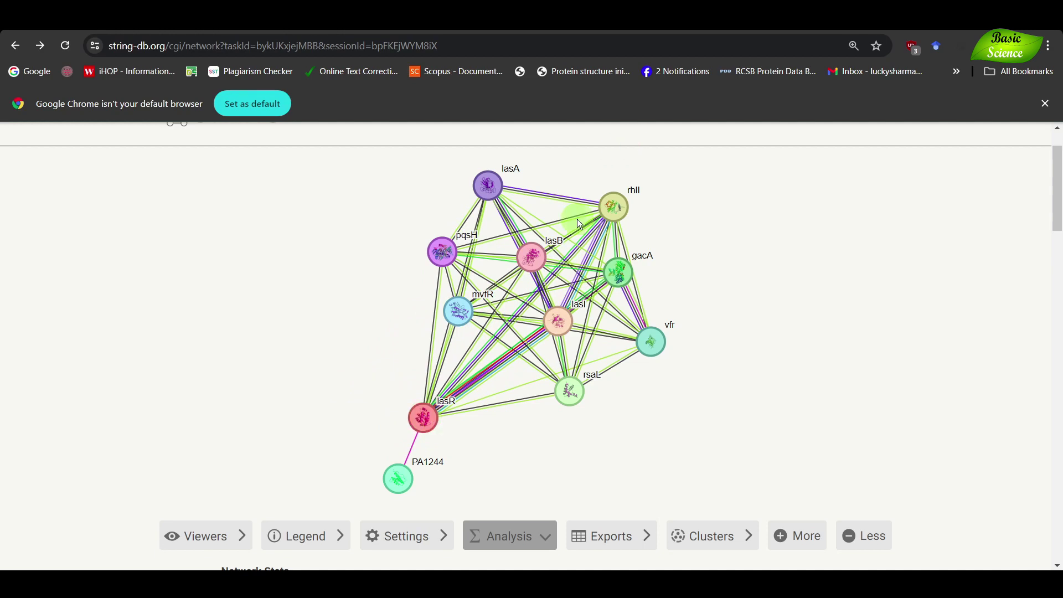
Spread the pqsH, mvfR, lasA, vfr and rsaL nodes outward so the network's connections are easier to distinguish
{"action": "left_click_drag", "start_coordinate": [451, 268], "coordinate": [396, 246]}
{"action": "left_click_drag", "start_coordinate": [460, 317], "coordinate": [350, 345]}
{"action": "left_click_drag", "start_coordinate": [391, 237], "coordinate": [384, 226]}
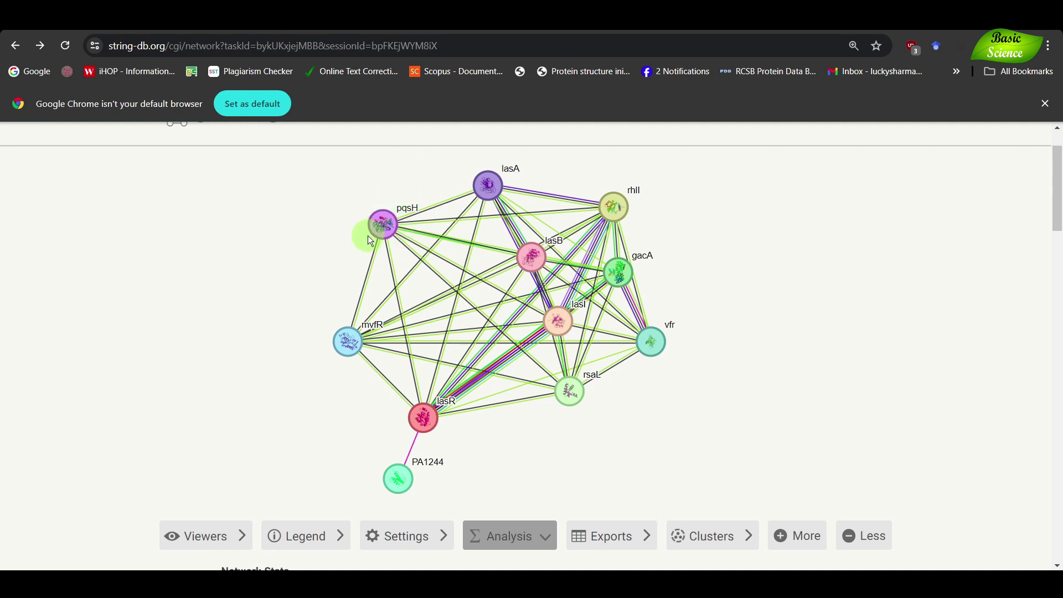
{"action": "left_click_drag", "start_coordinate": [490, 190], "coordinate": [490, 184]}
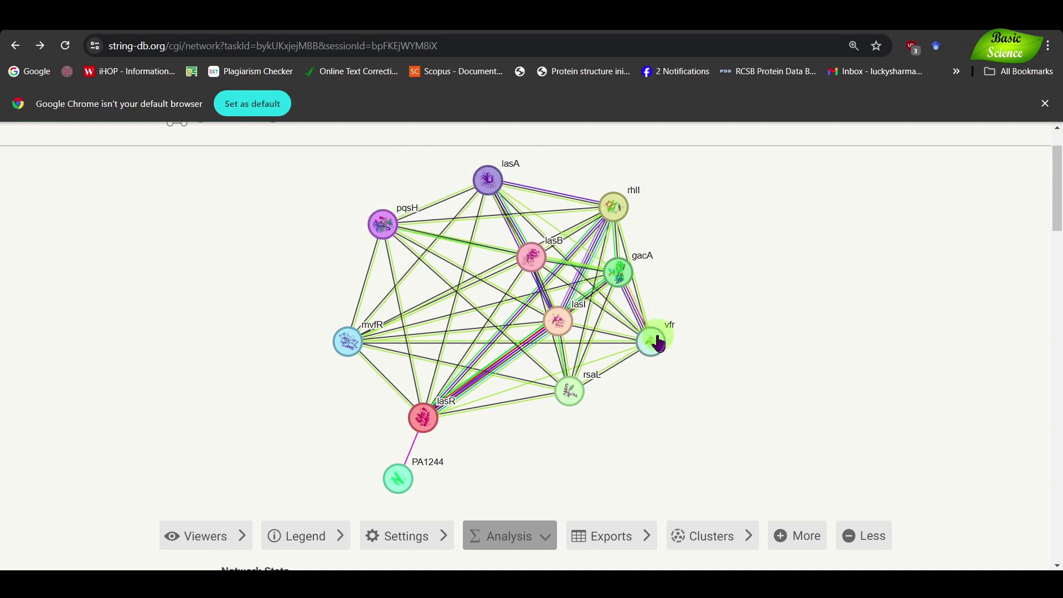
{"action": "left_click_drag", "start_coordinate": [655, 340], "coordinate": [682, 356]}
{"action": "mouse_move", "coordinate": [572, 408]}
{"action": "left_mouse_down"}
{"action": "mouse_move", "coordinate": [588, 452]}
{"action": "mouse_move", "coordinate": [574, 418]}
{"action": "left_mouse_up"}
{"action": "left_click", "coordinate": [851, 289]}
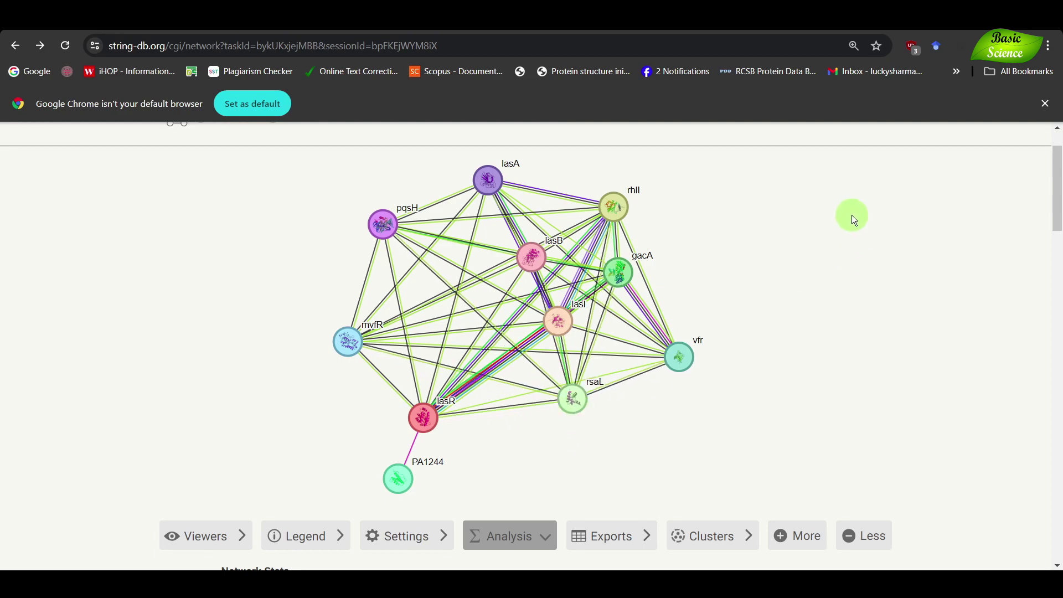
Set the network type to physical subnetwork in the network settings and update the lasR network
{"action": "scroll", "coordinate": [853, 217], "scroll_direction": "down", "scroll_amount": 4}
{"action": "scroll", "coordinate": [853, 219], "scroll_direction": "down", "scroll_amount": 1}
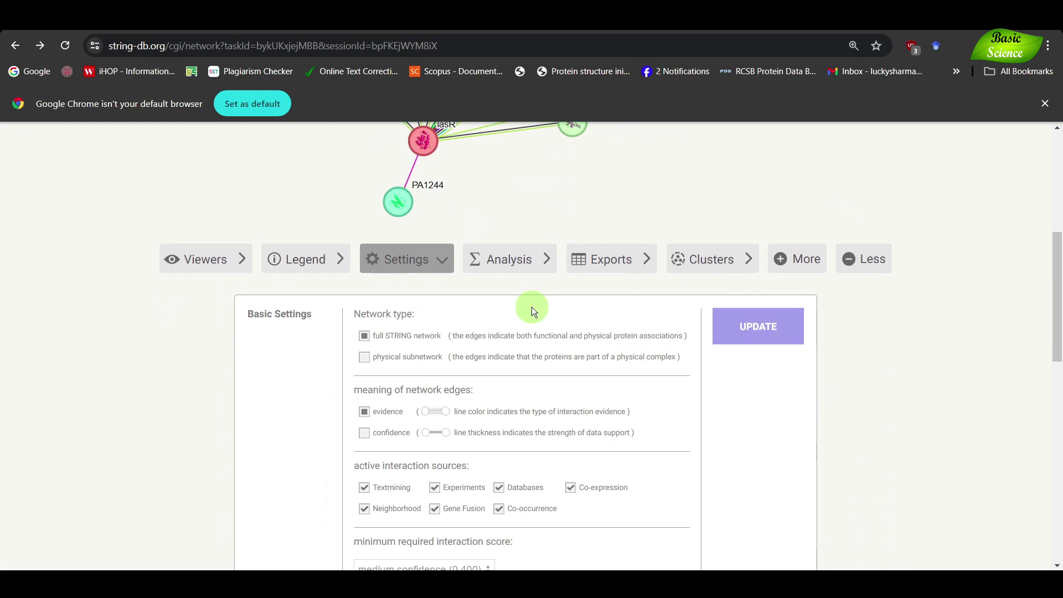
{"action": "scroll", "coordinate": [532, 307], "scroll_direction": "up", "scroll_amount": 3}
{"action": "scroll", "coordinate": [532, 308], "scroll_direction": "down", "scroll_amount": 3}
{"action": "left_click", "coordinate": [363, 358]}
{"action": "left_click", "coordinate": [759, 324]}
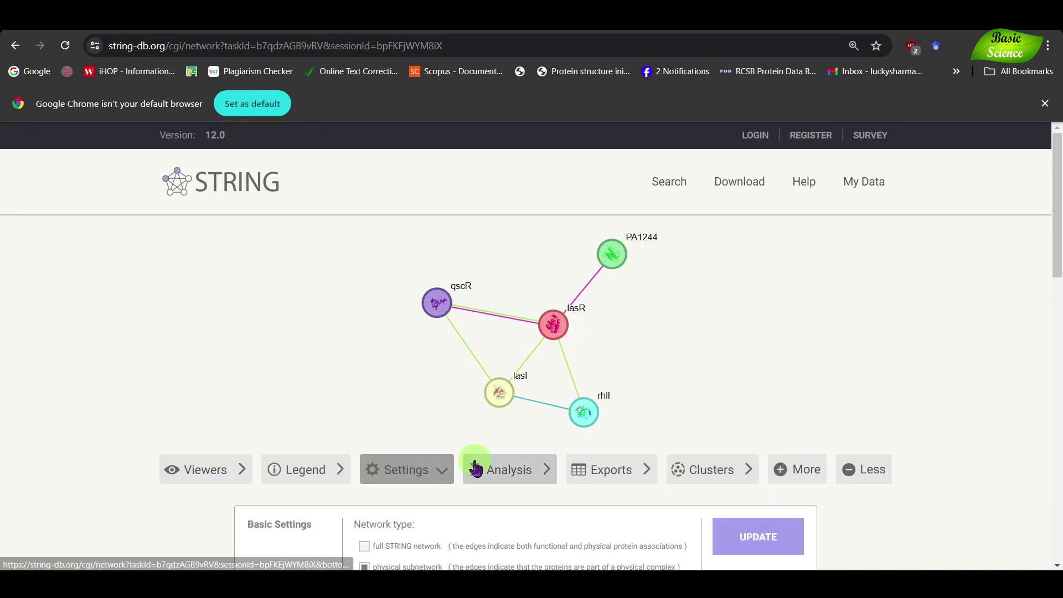
Set the network type back to full STRING network and update the network
{"action": "scroll", "coordinate": [473, 461], "scroll_direction": "down", "scroll_amount": 3}
{"action": "scroll", "coordinate": [492, 407], "scroll_direction": "up", "scroll_amount": 1}
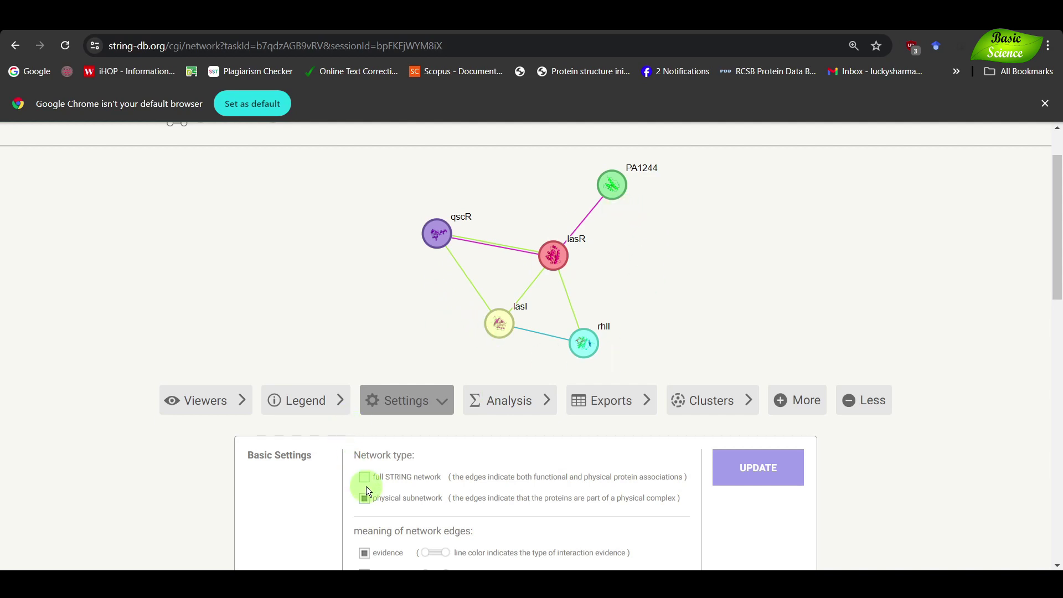
{"action": "left_click", "coordinate": [751, 468]}
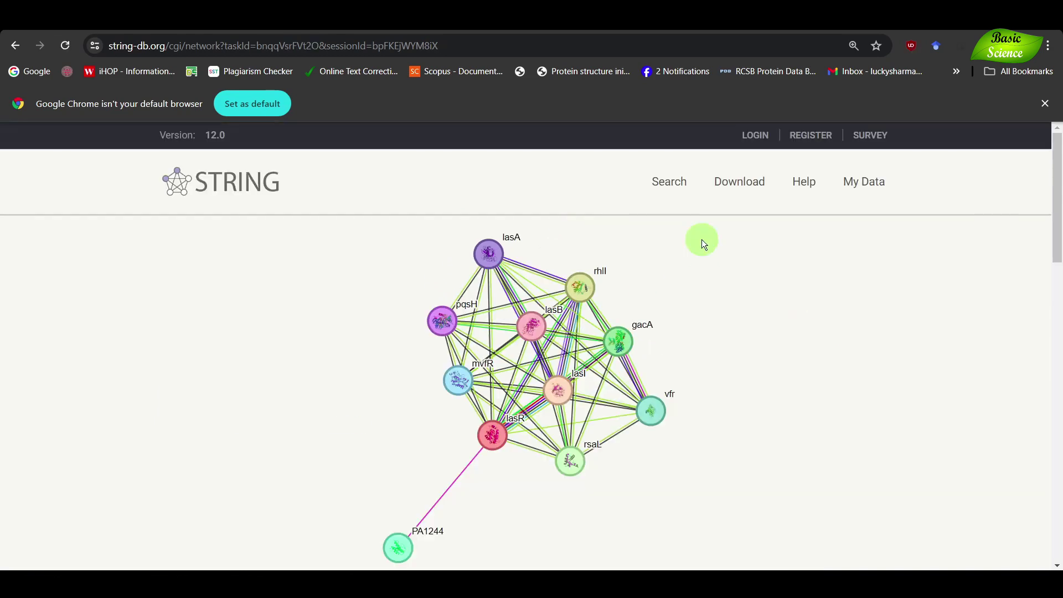
Make the network edges represent confidence, with line thickness showing data support, and update the network
{"action": "scroll", "coordinate": [702, 243], "scroll_direction": "down", "scroll_amount": 2}
{"action": "scroll", "coordinate": [683, 358], "scroll_direction": "down", "scroll_amount": 4}
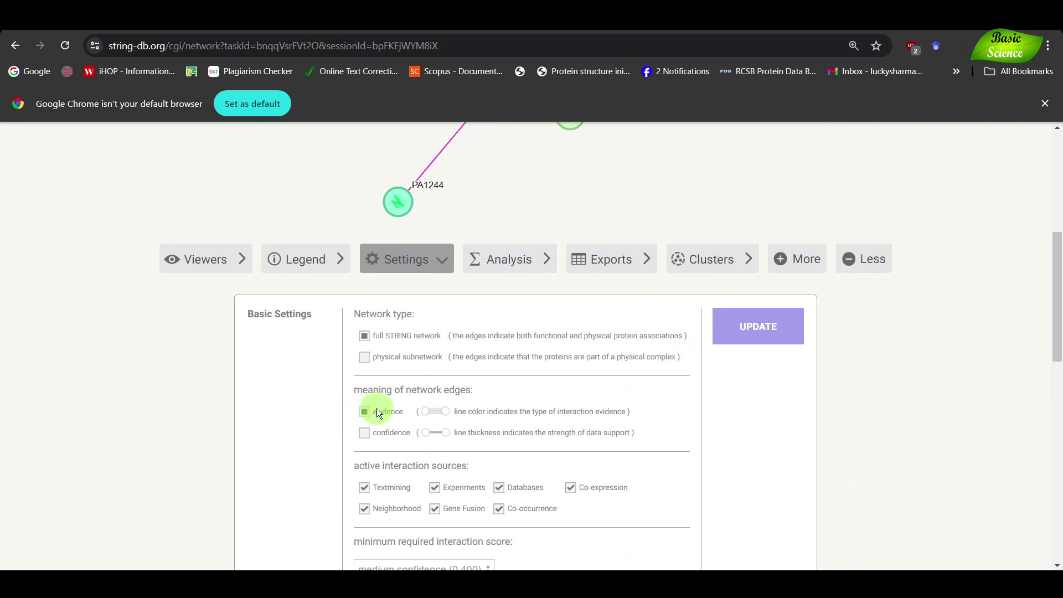
{"action": "left_click", "coordinate": [364, 433]}
{"action": "left_click", "coordinate": [748, 331]}
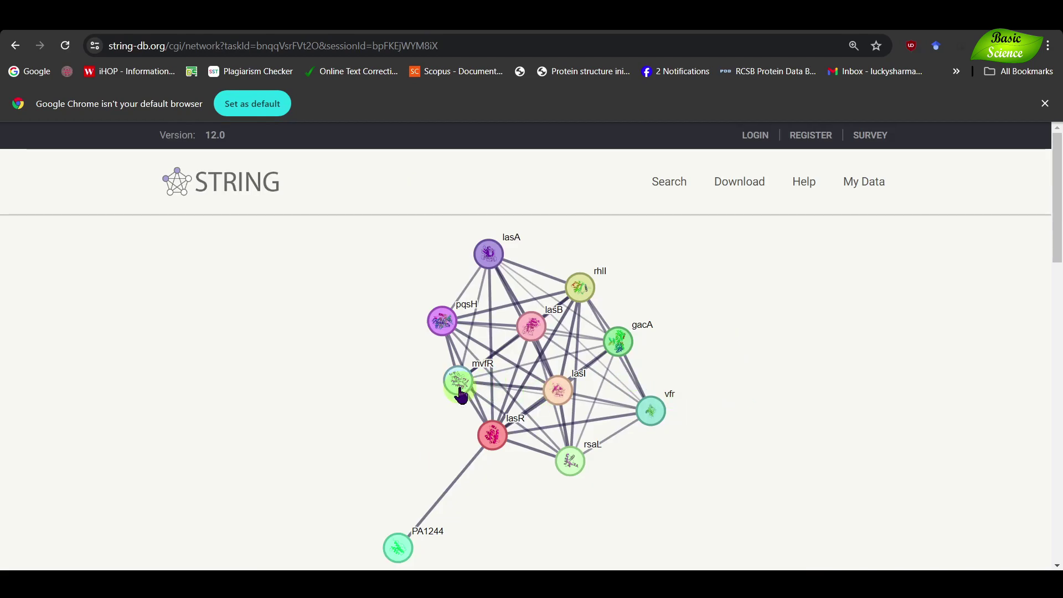
Reposition the mvfR, pqsH, gacA and lasB nodes to spread out the confidence-weighted network
{"action": "left_click_drag", "start_coordinate": [463, 393], "coordinate": [434, 421]}
{"action": "left_click_drag", "start_coordinate": [443, 348], "coordinate": [408, 332]}
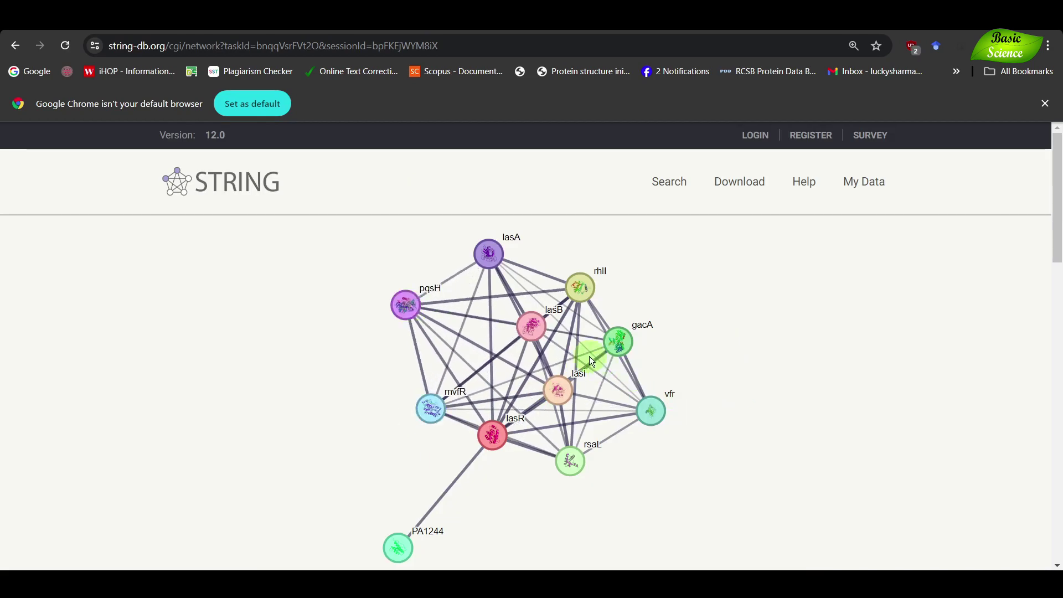
{"action": "left_click_drag", "start_coordinate": [623, 343], "coordinate": [618, 328]}
{"action": "left_click", "coordinate": [541, 333]}
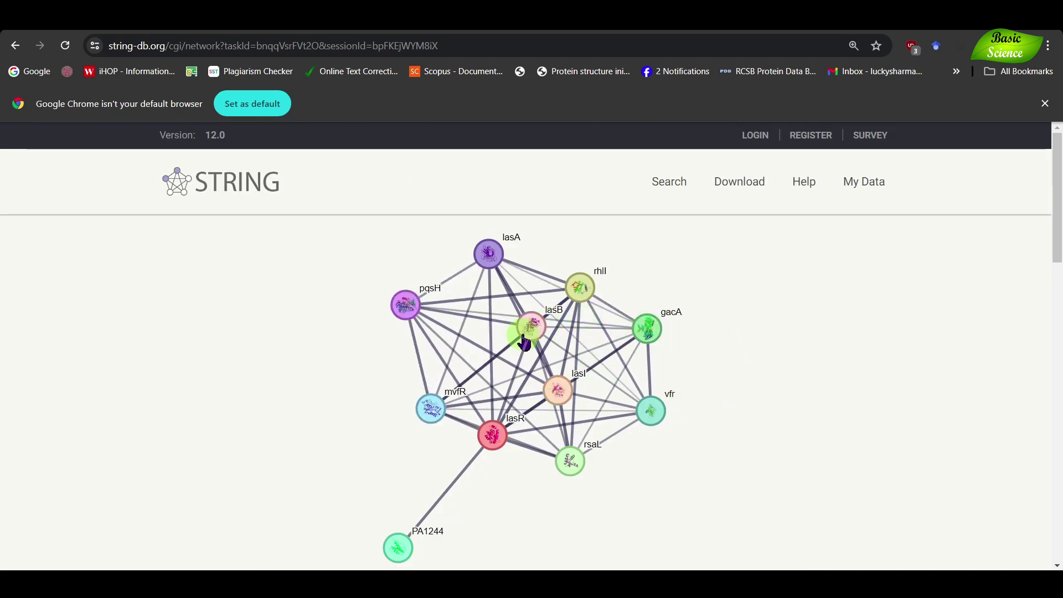
{"action": "mouse_move", "coordinate": [525, 344]}
{"action": "left_mouse_down"}
{"action": "mouse_move", "coordinate": [487, 372]}
{"action": "mouse_move", "coordinate": [458, 368]}
{"action": "mouse_move", "coordinate": [495, 337]}
{"action": "mouse_move", "coordinate": [523, 357]}
{"action": "left_mouse_up"}
{"action": "left_click", "coordinate": [456, 511]}
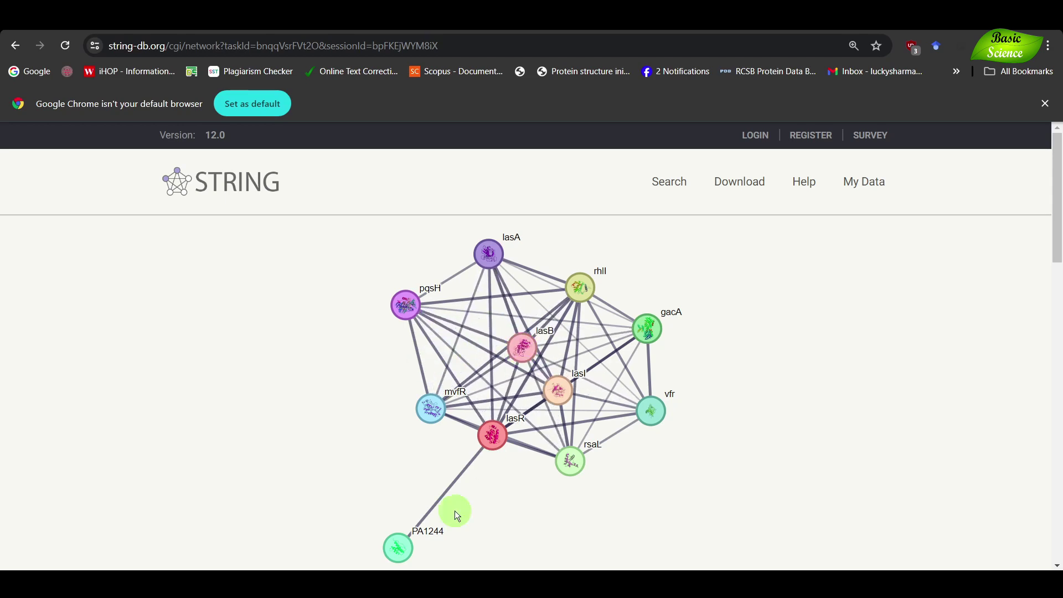
{"action": "left_click", "coordinate": [692, 320]}
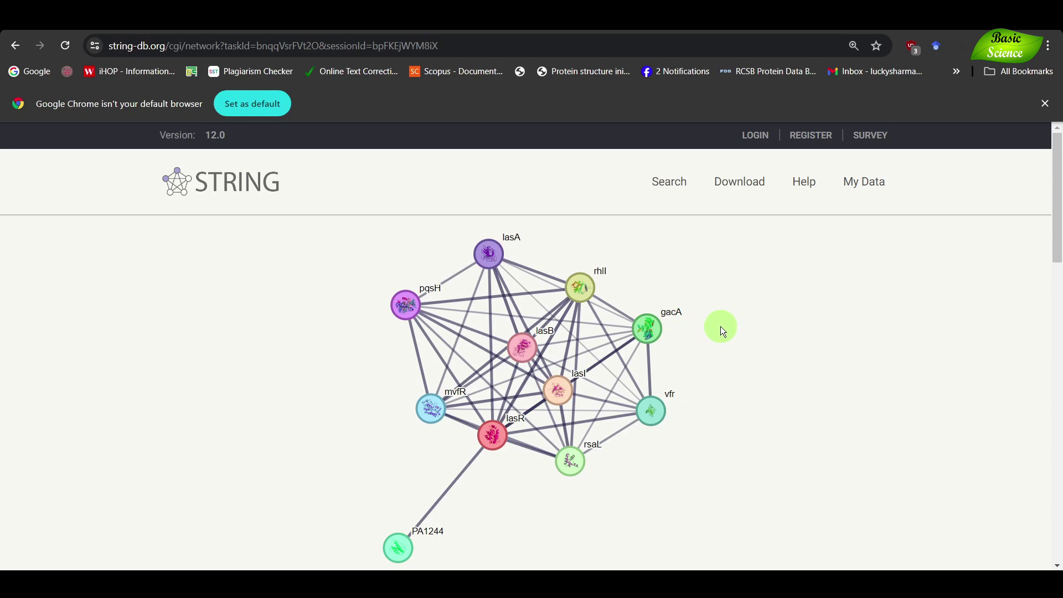
Limit the active interaction sources to Experiments and update the network
{"action": "scroll", "coordinate": [720, 326], "scroll_direction": "down", "scroll_amount": 6}
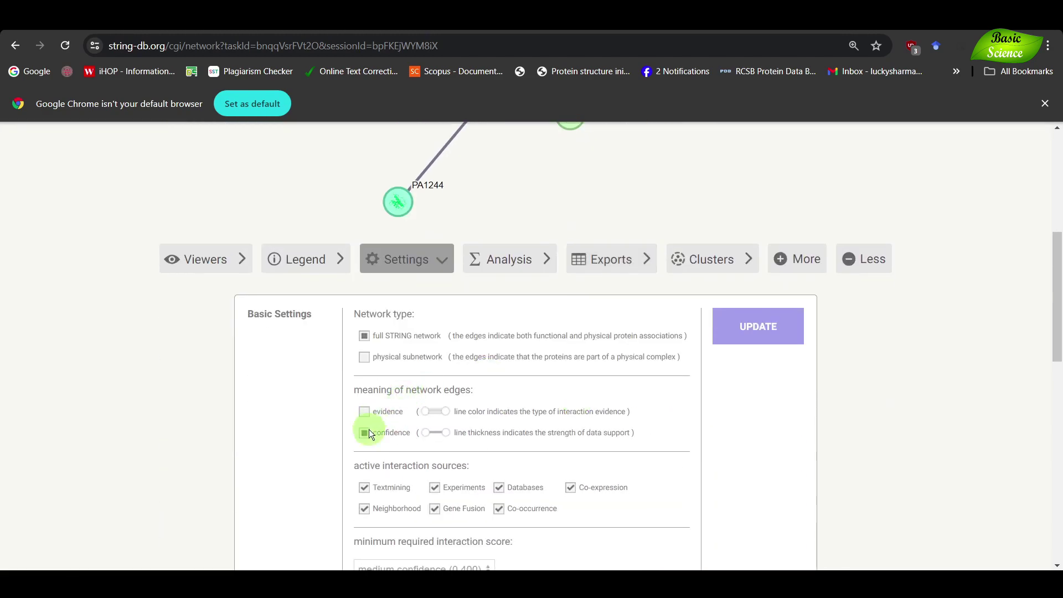
{"action": "scroll", "coordinate": [364, 459], "scroll_direction": "down", "scroll_amount": 1}
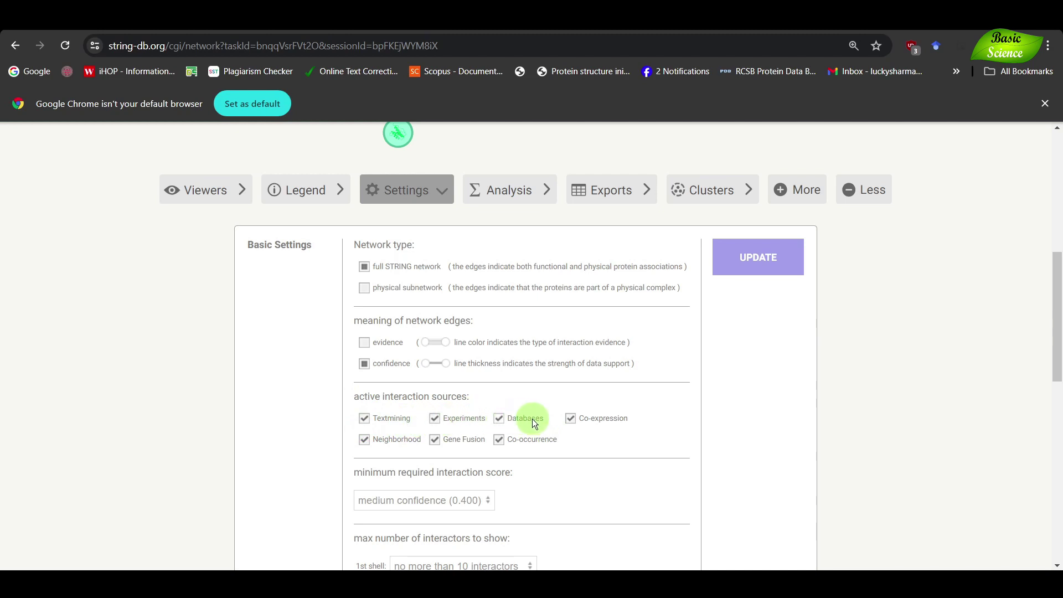
{"action": "left_click", "coordinate": [431, 442]}
{"action": "left_click", "coordinate": [570, 418]}
{"action": "left_click", "coordinate": [755, 272]}
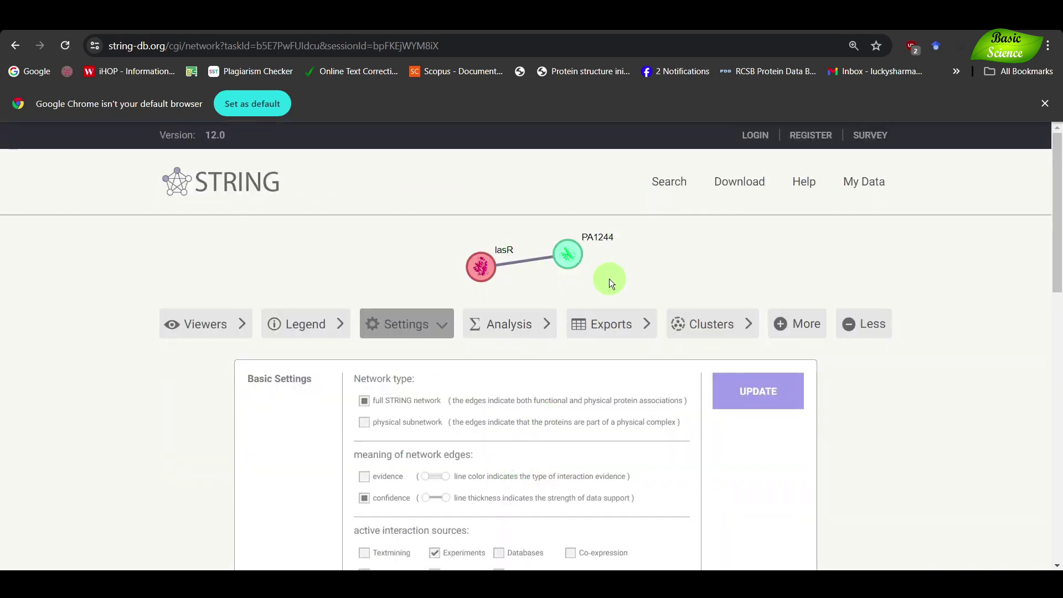
Enable the Co-expression, Neighborhood and Gene Fusion sources alongside Experiments and update the network
{"action": "scroll", "coordinate": [609, 278], "scroll_direction": "down", "scroll_amount": 2}
{"action": "scroll", "coordinate": [607, 273], "scroll_direction": "down", "scroll_amount": 3}
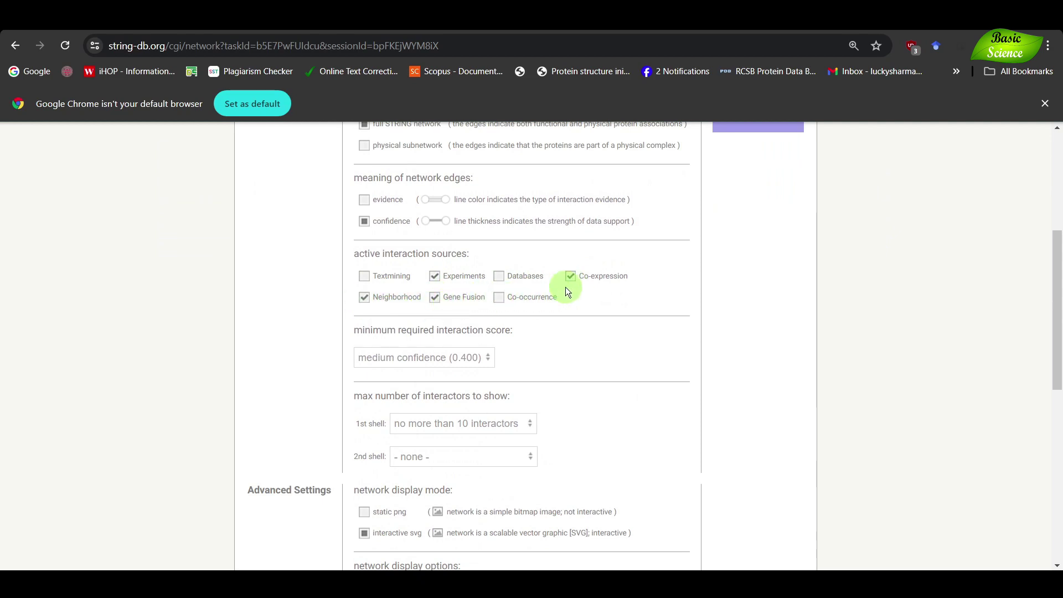
{"action": "scroll", "coordinate": [566, 287], "scroll_direction": "up", "scroll_amount": 2}
{"action": "left_click", "coordinate": [757, 184]}
{"action": "scroll", "coordinate": [661, 395], "scroll_direction": "down", "scroll_amount": 1}
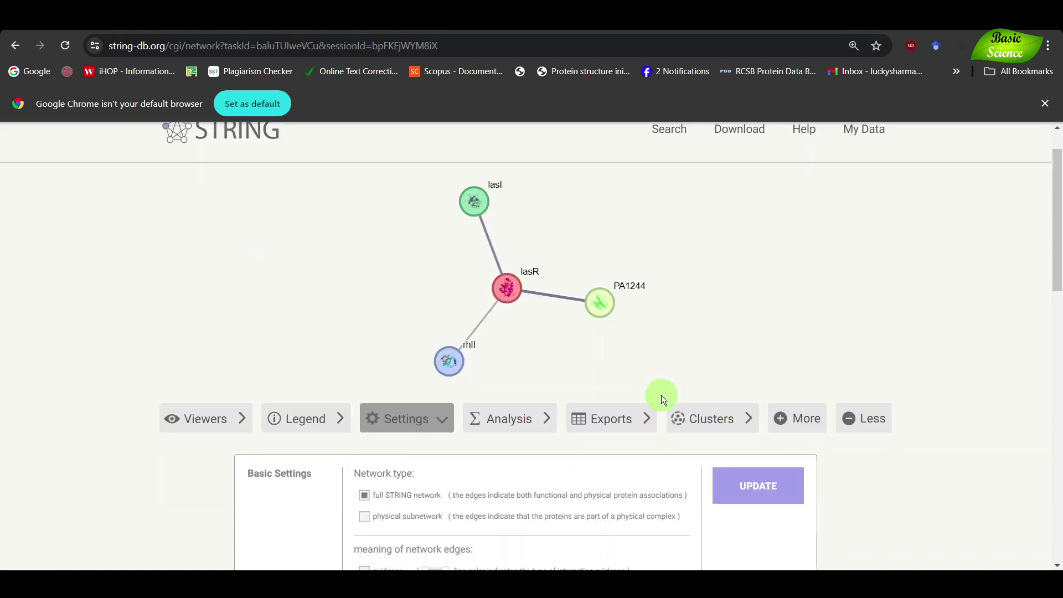
Enable the Textmining and Co-occurrence interaction sources and dismiss the work account notification
{"action": "scroll", "coordinate": [661, 394], "scroll_direction": "down", "scroll_amount": 2}
{"action": "scroll", "coordinate": [550, 277], "scroll_direction": "down", "scroll_amount": 4}
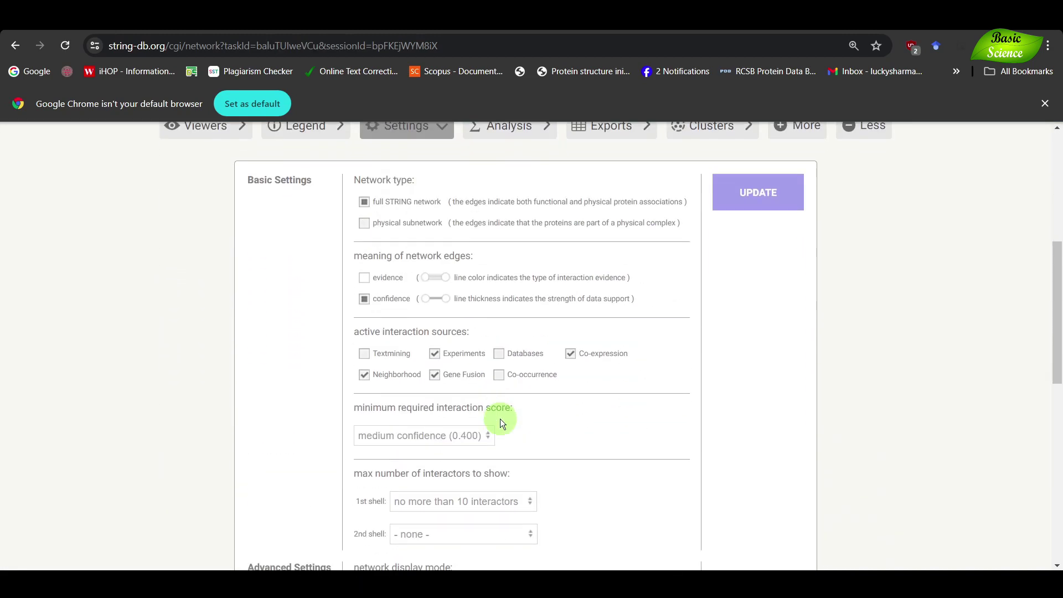
{"action": "left_click", "coordinate": [363, 353]}
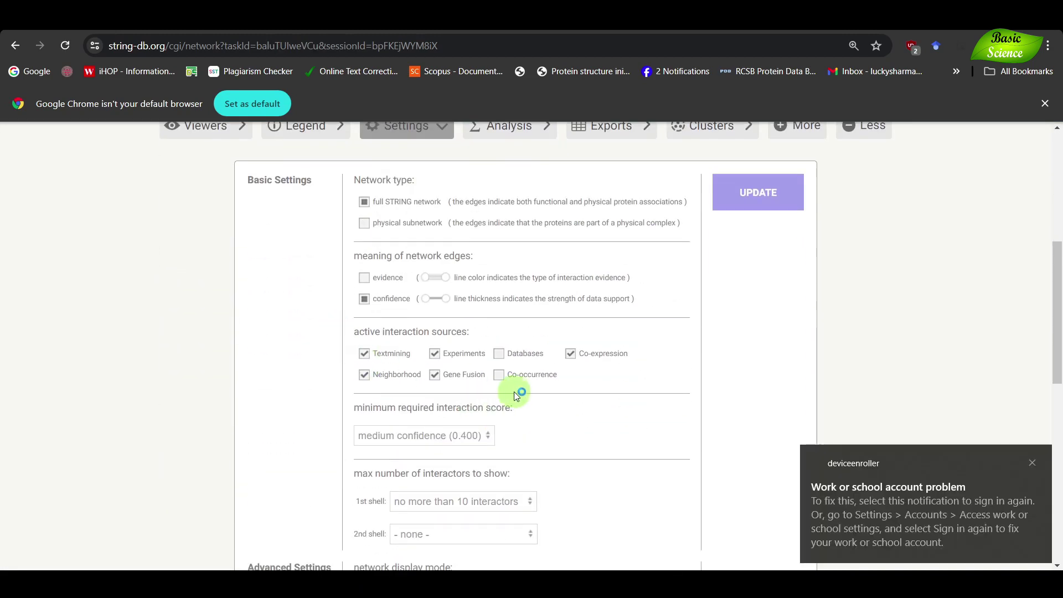
{"action": "left_click", "coordinate": [499, 375]}
{"action": "left_click", "coordinate": [1031, 462]}
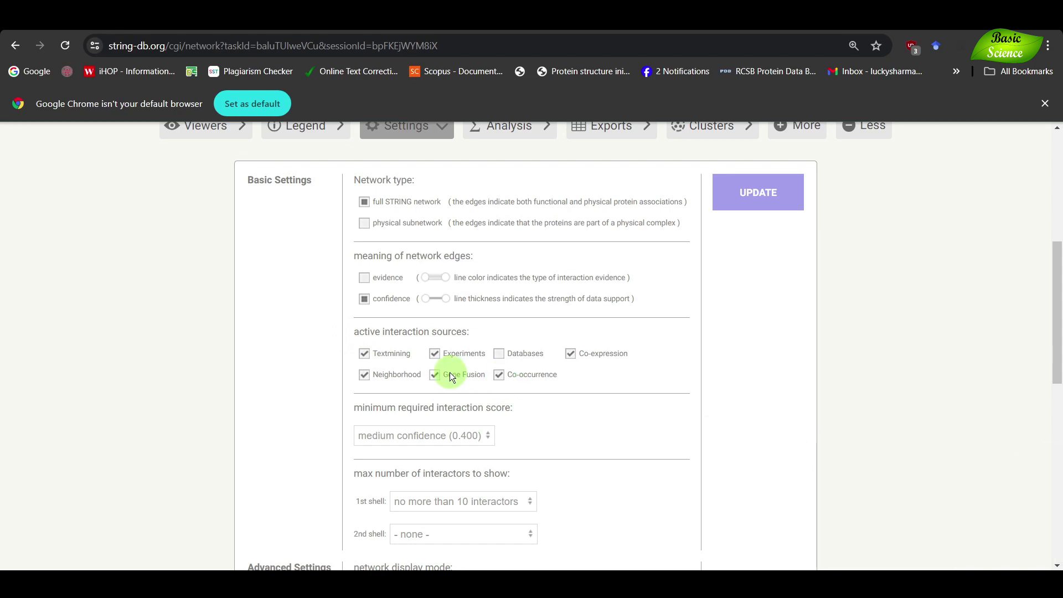
Set the minimum required interaction score to high confidence (0.700) and update the network
{"action": "scroll", "coordinate": [518, 361], "scroll_direction": "down", "scroll_amount": 1}
{"action": "scroll", "coordinate": [563, 344], "scroll_direction": "up", "scroll_amount": 1}
{"action": "left_click", "coordinate": [443, 437]}
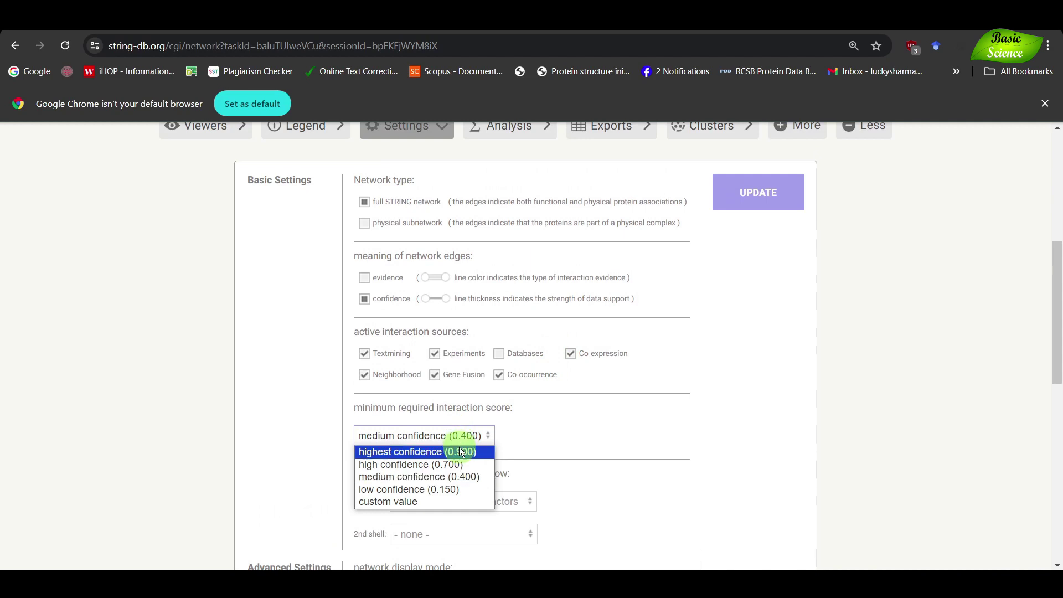
{"action": "left_click", "coordinate": [450, 464]}
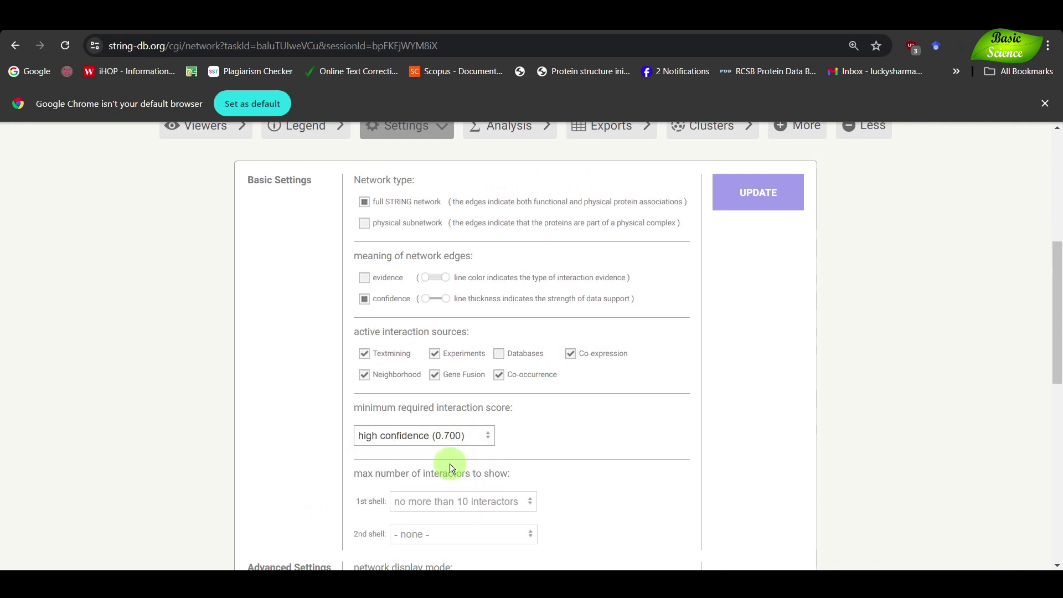
{"action": "left_click", "coordinate": [748, 194]}
Set the minimum required interaction score to highest confidence (0.900) and update the network
{"action": "scroll", "coordinate": [388, 393], "scroll_direction": "down", "scroll_amount": 3}
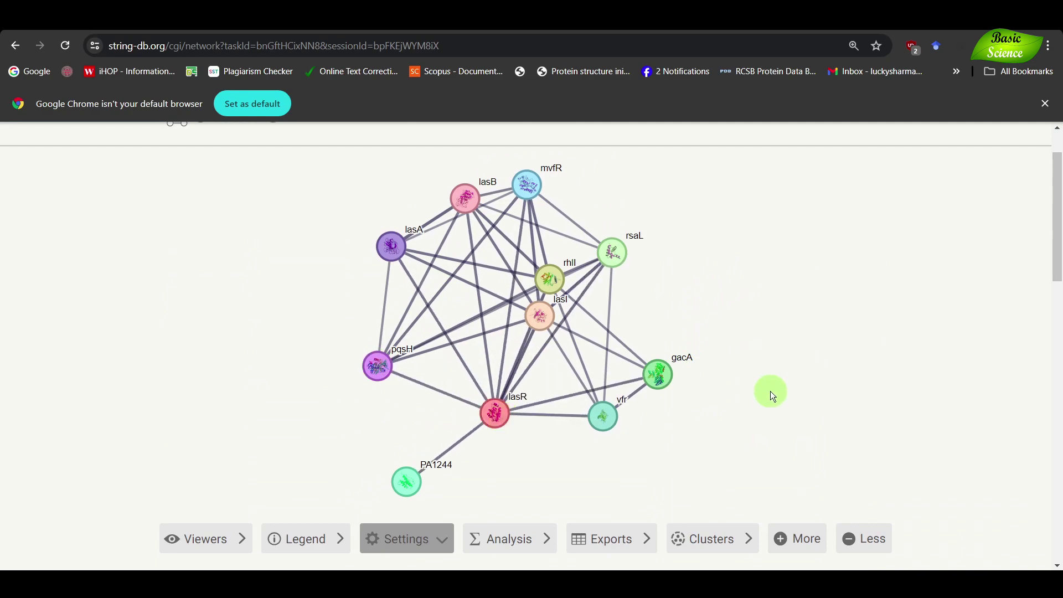
{"action": "scroll", "coordinate": [770, 391], "scroll_direction": "down", "scroll_amount": 5}
{"action": "scroll", "coordinate": [523, 433], "scroll_direction": "down", "scroll_amount": 4}
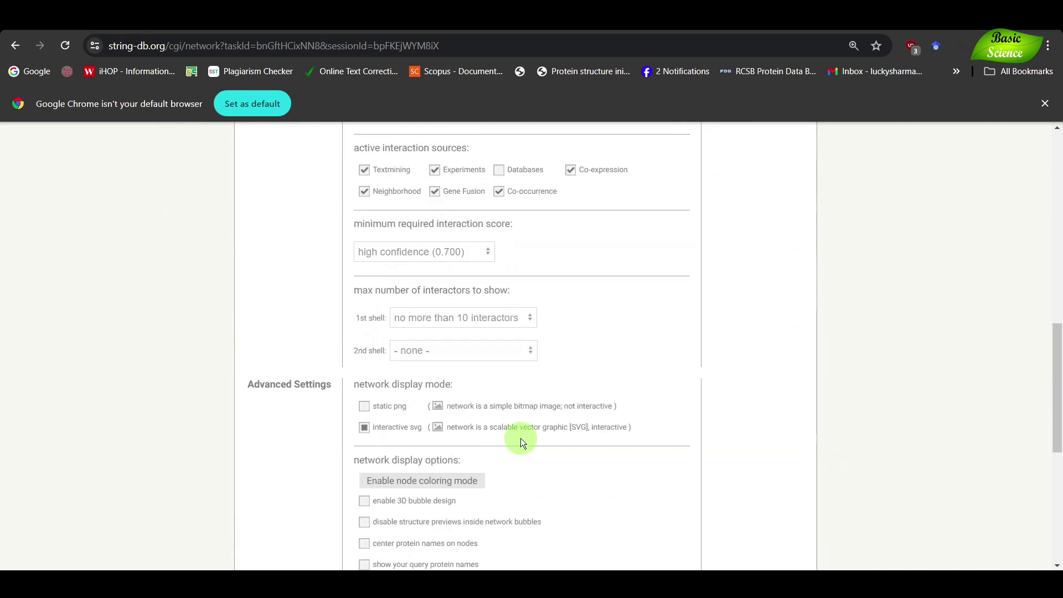
{"action": "scroll", "coordinate": [520, 437], "scroll_direction": "down", "scroll_amount": 1}
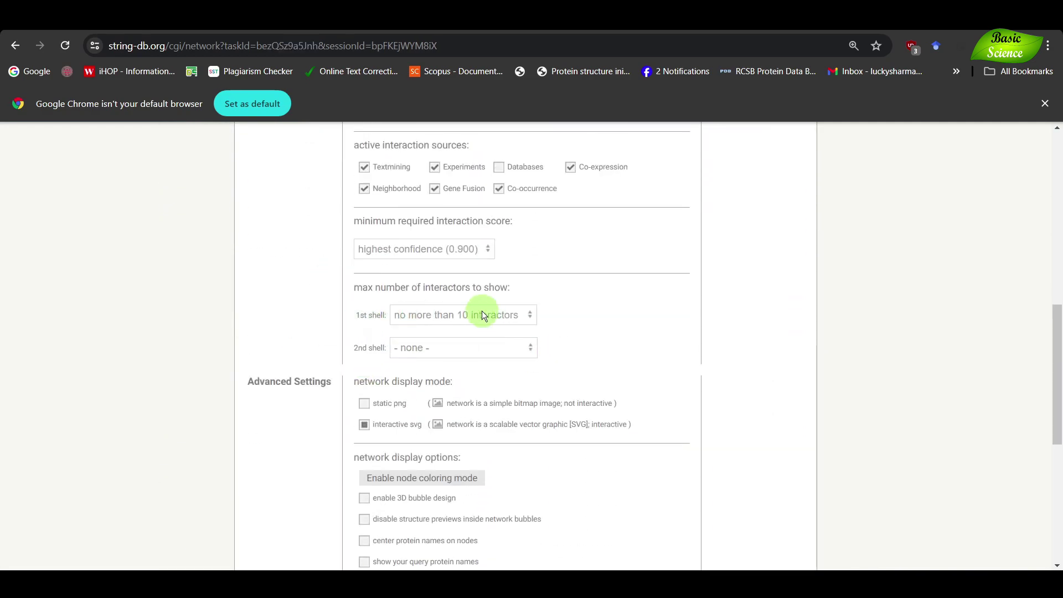
Limit the 1st shell to no more than 50 interactors and update the network
{"action": "left_click", "coordinate": [465, 315]}
{"action": "left_click", "coordinate": [469, 381]}
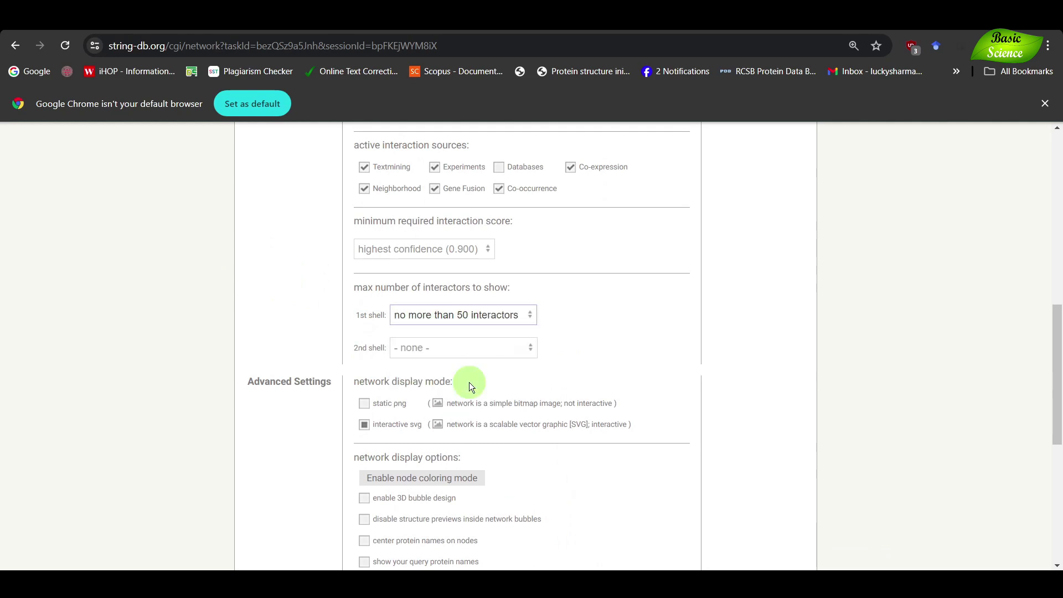
{"action": "scroll", "coordinate": [443, 360], "scroll_direction": "up", "scroll_amount": 3}
{"action": "left_click", "coordinate": [769, 226]}
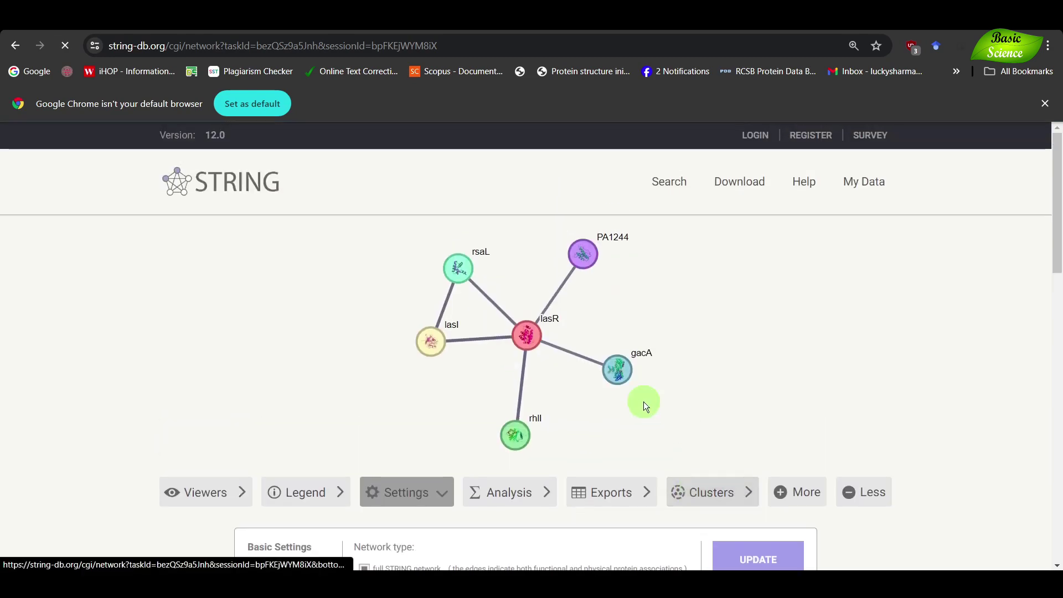
Set the minimum required interaction score to medium confidence (0.400) and update the network
{"action": "scroll", "coordinate": [676, 317], "scroll_direction": "down", "scroll_amount": 12}
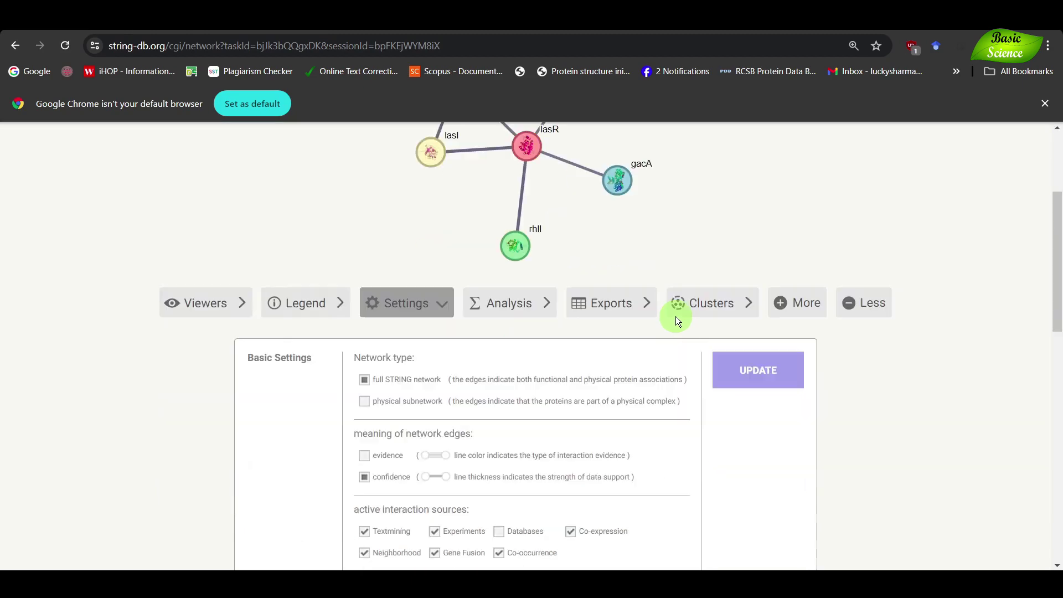
{"action": "scroll", "coordinate": [479, 232], "scroll_direction": "up", "scroll_amount": 1}
{"action": "left_click", "coordinate": [486, 187]}
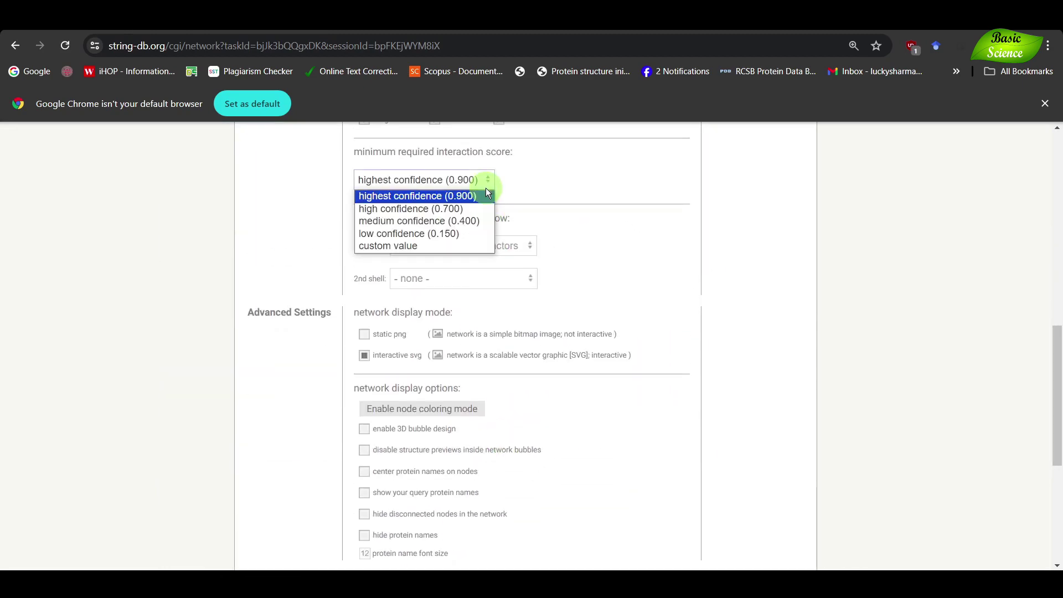
{"action": "left_click", "coordinate": [456, 220]}
{"action": "scroll", "coordinate": [664, 288], "scroll_direction": "up", "scroll_amount": 10}
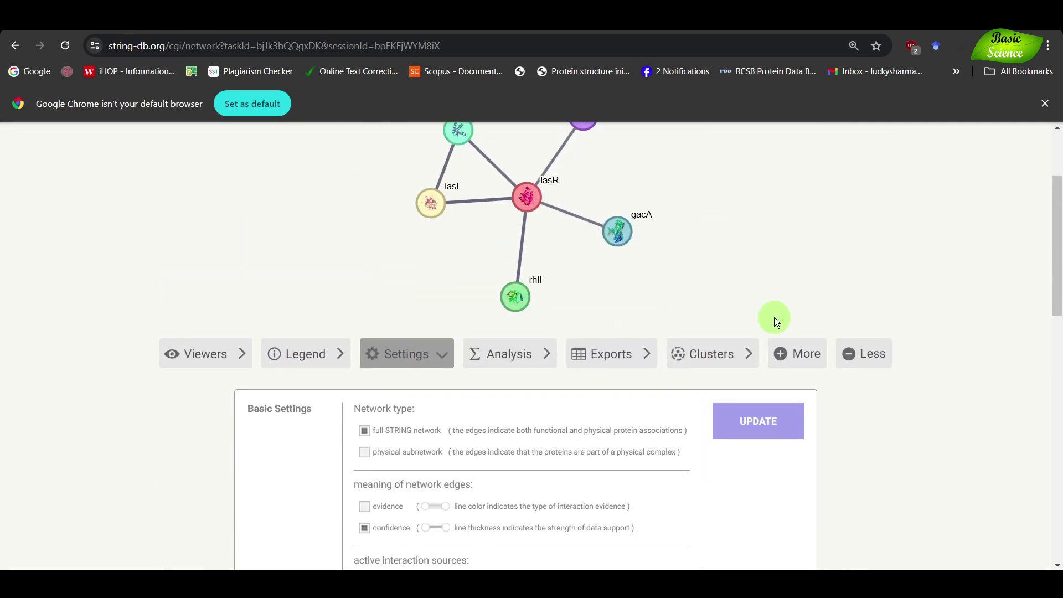
{"action": "left_click", "coordinate": [748, 424]}
Examine the expanded lasR network with up to 50 first-shell interactors, including its outlying nodes
{"action": "scroll", "coordinate": [696, 417], "scroll_direction": "down", "scroll_amount": 4}
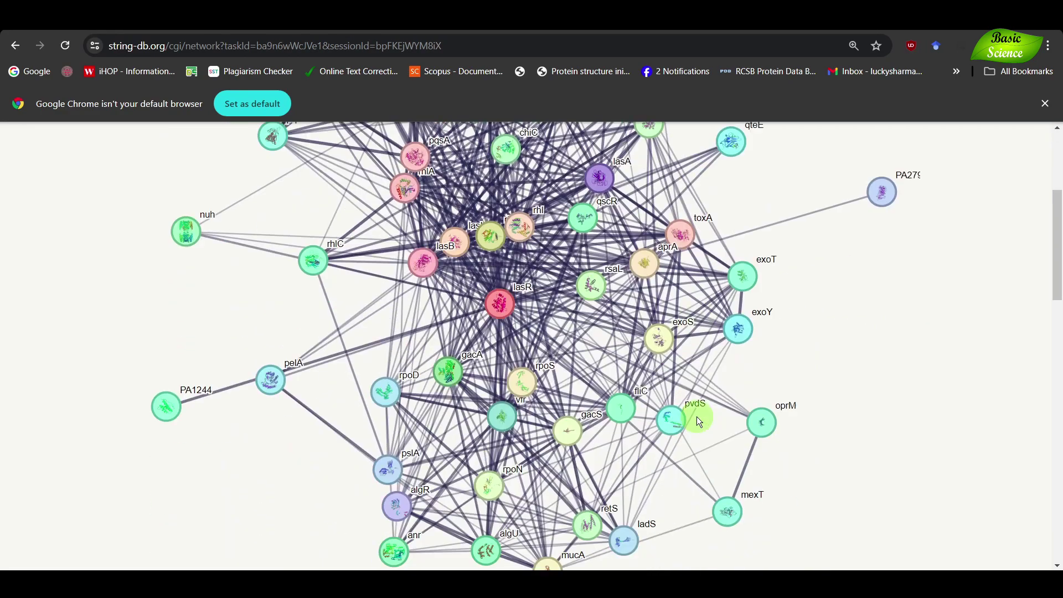
{"action": "scroll", "coordinate": [697, 416], "scroll_direction": "up", "scroll_amount": 3}
{"action": "scroll", "coordinate": [858, 383], "scroll_direction": "down", "scroll_amount": 1}
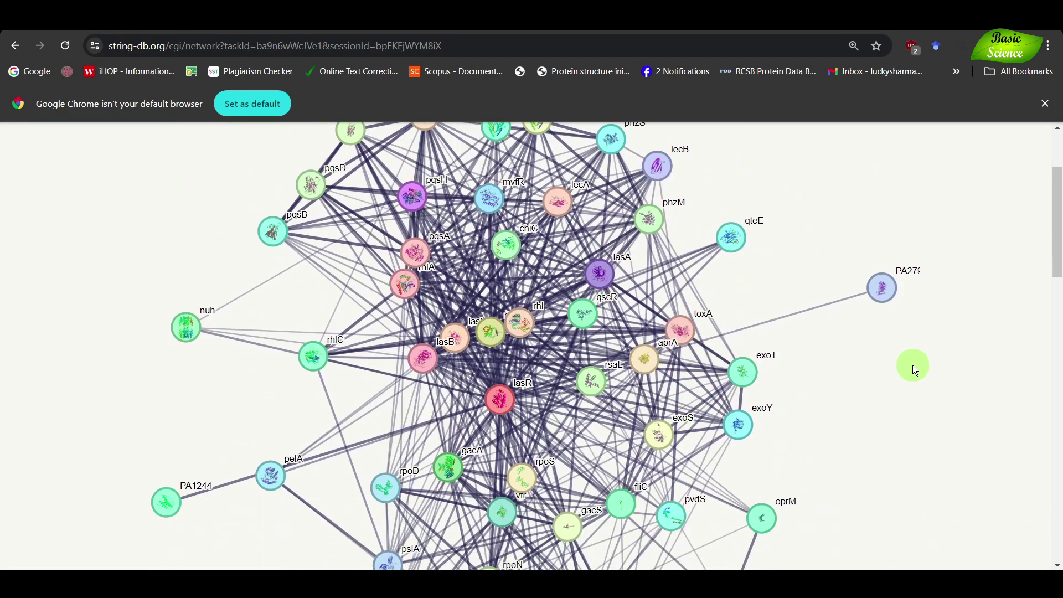
{"action": "key", "text": "ctrl+minus"}
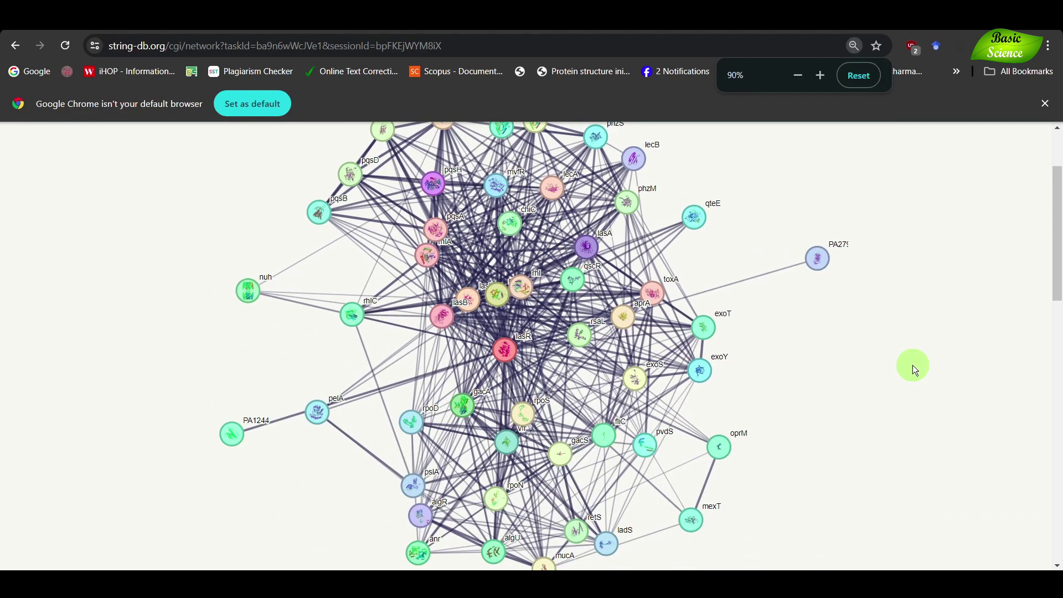
{"action": "scroll", "coordinate": [791, 400], "scroll_direction": "up", "scroll_amount": 1}
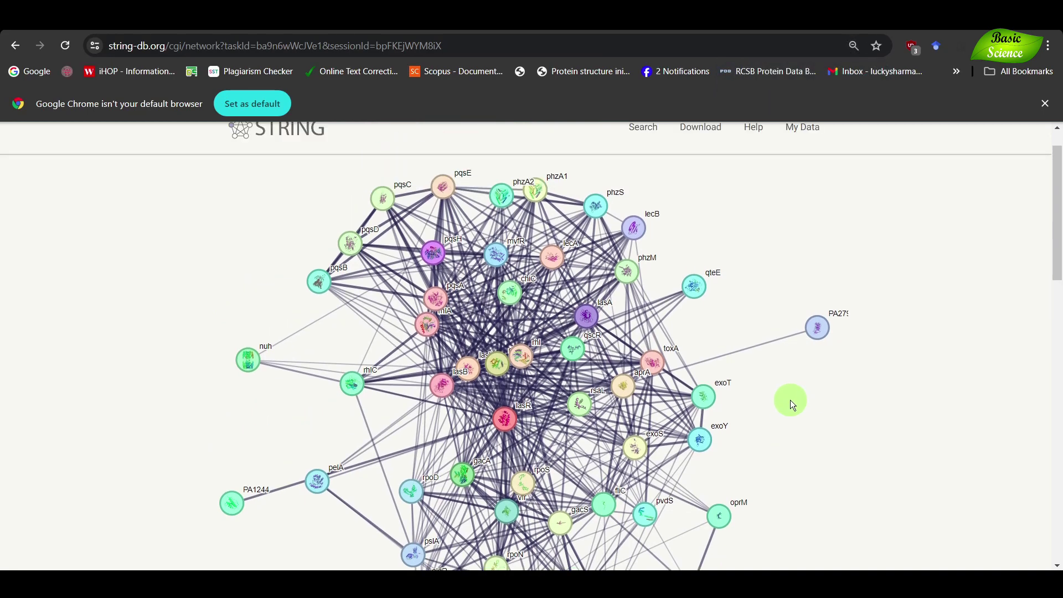
{"action": "scroll", "coordinate": [497, 435], "scroll_direction": "down", "scroll_amount": 2}
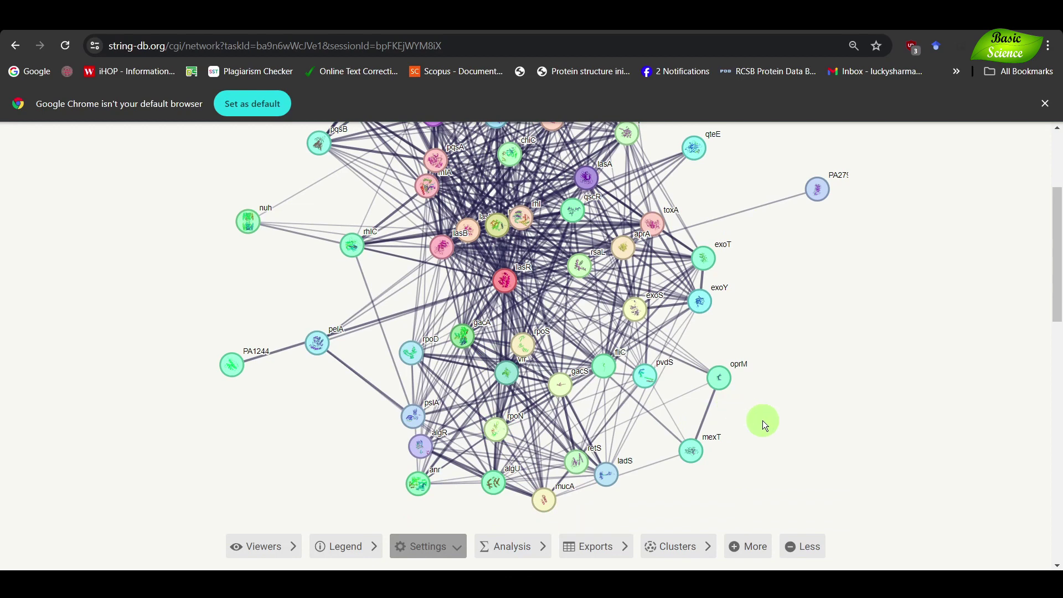
Limit the 2nd shell to no more than 50 interactors and update the network
{"action": "scroll", "coordinate": [762, 420], "scroll_direction": "down", "scroll_amount": 6}
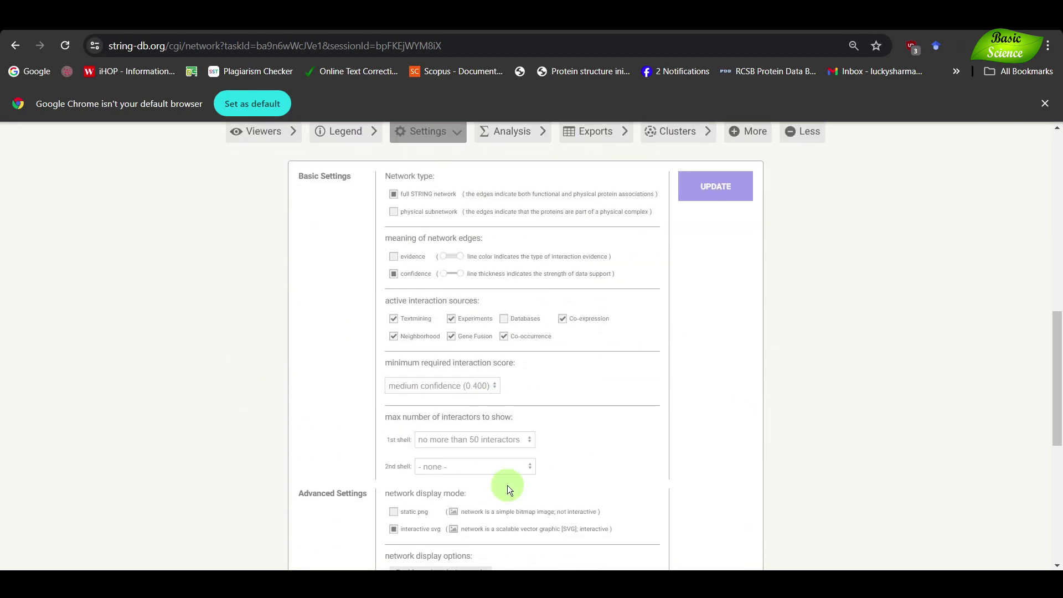
{"action": "scroll", "coordinate": [507, 491], "scroll_direction": "down", "scroll_amount": 5}
{"action": "scroll", "coordinate": [501, 430], "scroll_direction": "up", "scroll_amount": 3}
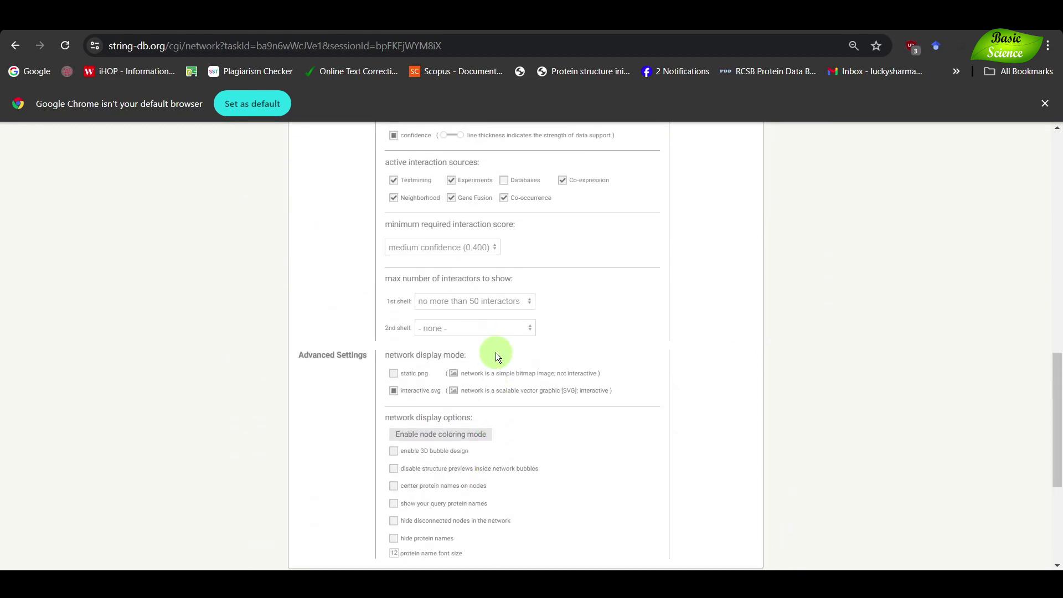
{"action": "scroll", "coordinate": [497, 352], "scroll_direction": "up", "scroll_amount": 2, "text": "ctrl"}
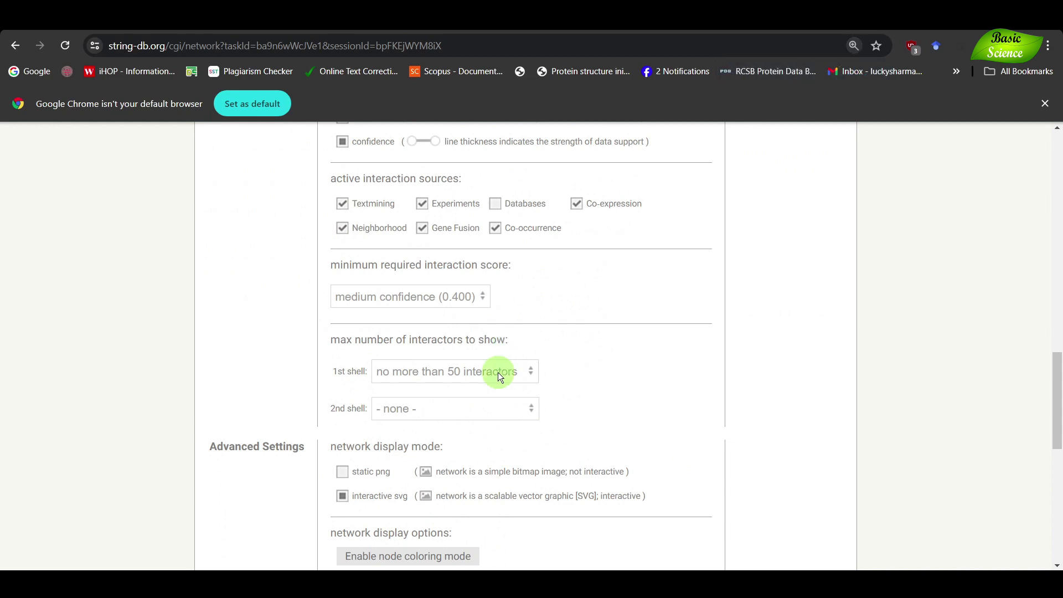
{"action": "left_click", "coordinate": [484, 403]}
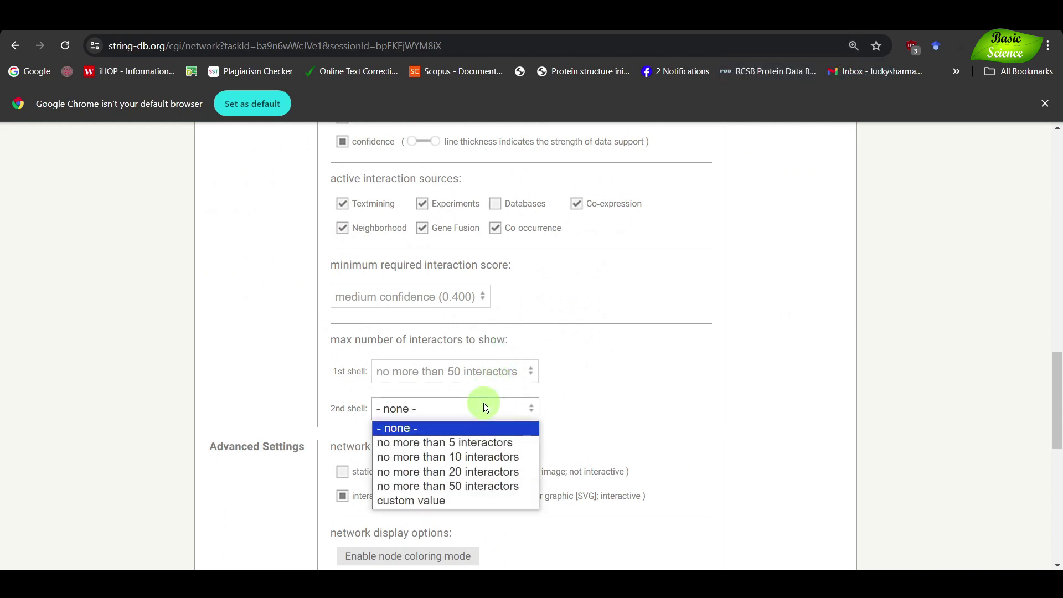
{"action": "left_click", "coordinate": [479, 487]}
{"action": "scroll", "coordinate": [457, 378], "scroll_direction": "down", "scroll_amount": 4}
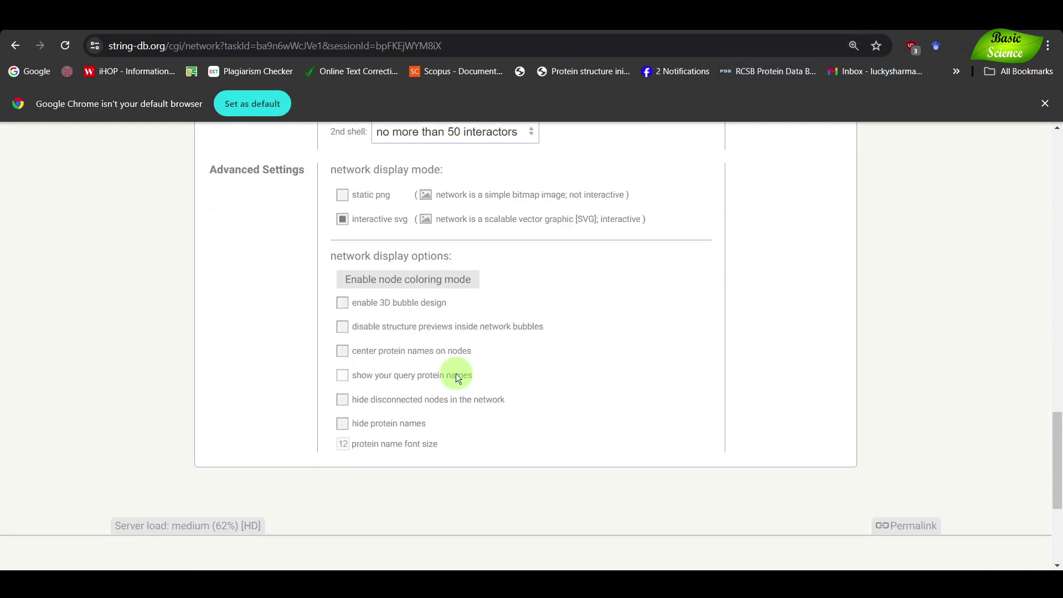
{"action": "scroll", "coordinate": [744, 416], "scroll_direction": "up", "scroll_amount": 10}
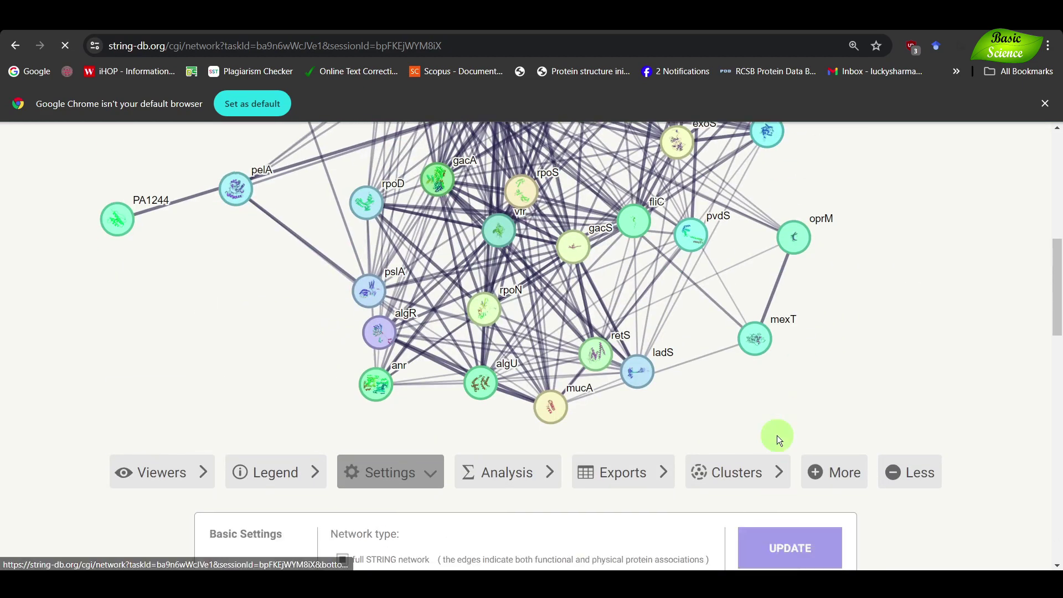
Examine the enlarged lasR network with its second-shell interactors, from the upper nodes down to the outlying ones
{"action": "scroll", "coordinate": [774, 440], "scroll_direction": "down", "scroll_amount": 5}
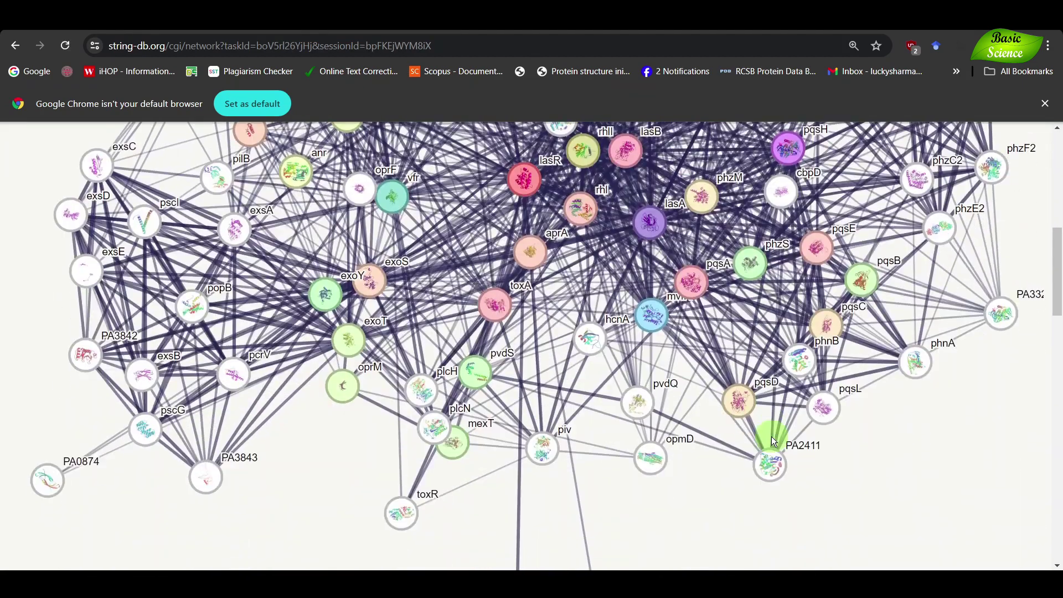
{"action": "scroll", "coordinate": [773, 443], "scroll_direction": "up", "scroll_amount": 5}
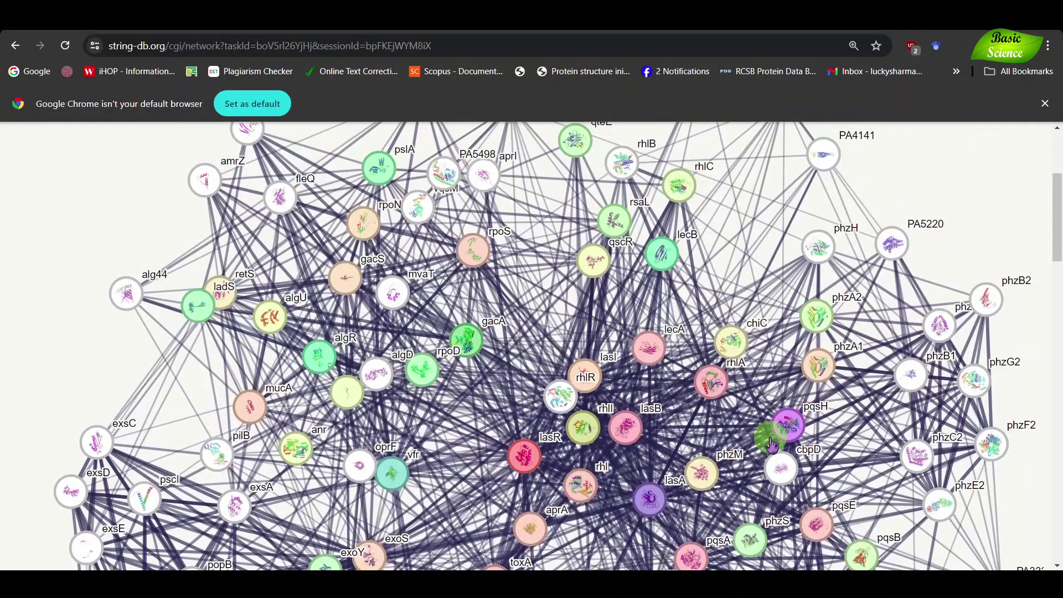
{"action": "scroll", "coordinate": [773, 443], "scroll_direction": "up", "scroll_amount": 1}
{"action": "scroll", "coordinate": [773, 443], "scroll_direction": "down", "scroll_amount": 4}
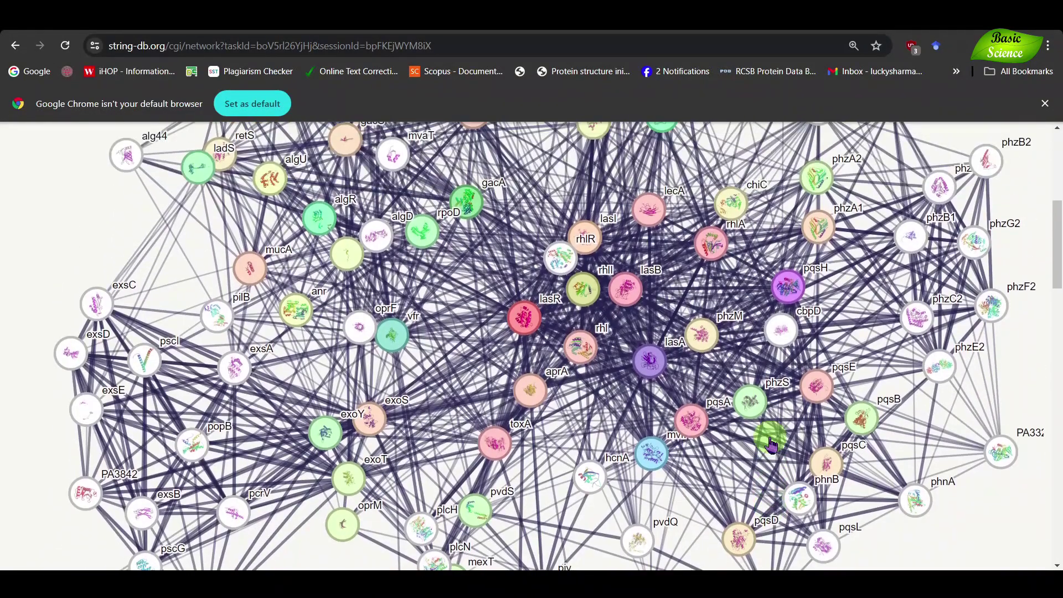
{"action": "scroll", "coordinate": [772, 443], "scroll_direction": "up", "scroll_amount": 4}
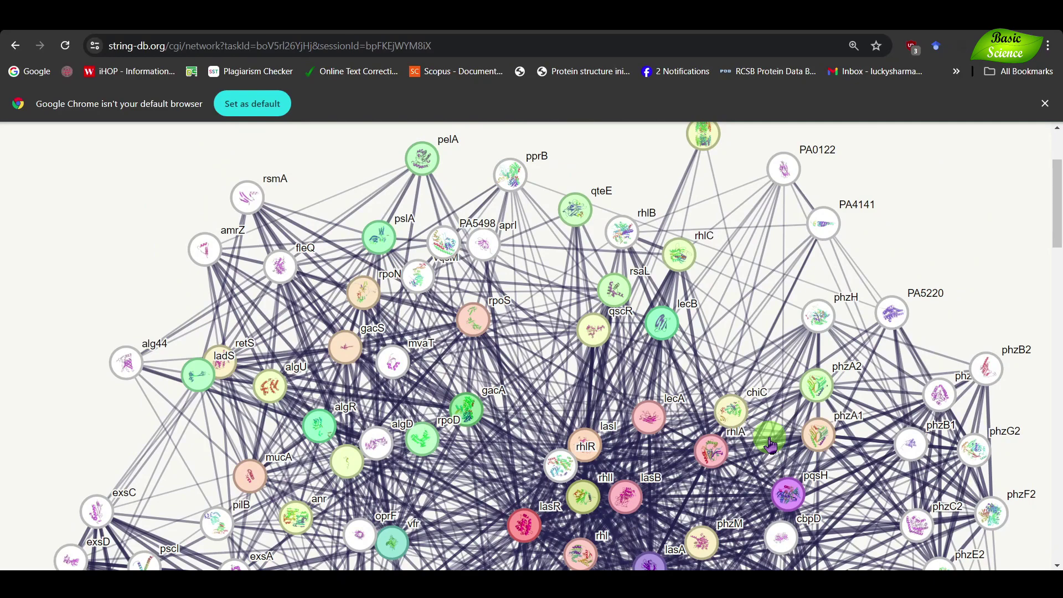
{"action": "scroll", "coordinate": [772, 443], "scroll_direction": "down", "scroll_amount": 3}
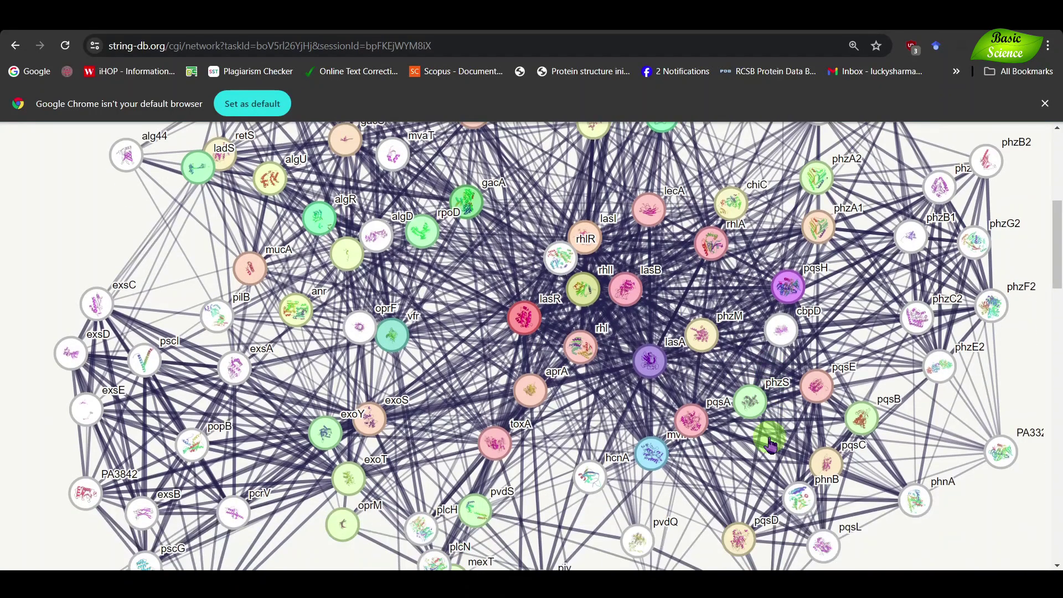
{"action": "scroll", "coordinate": [750, 392], "scroll_direction": "down", "scroll_amount": 9}
{"action": "scroll", "coordinate": [609, 420], "scroll_direction": "down", "scroll_amount": 3}
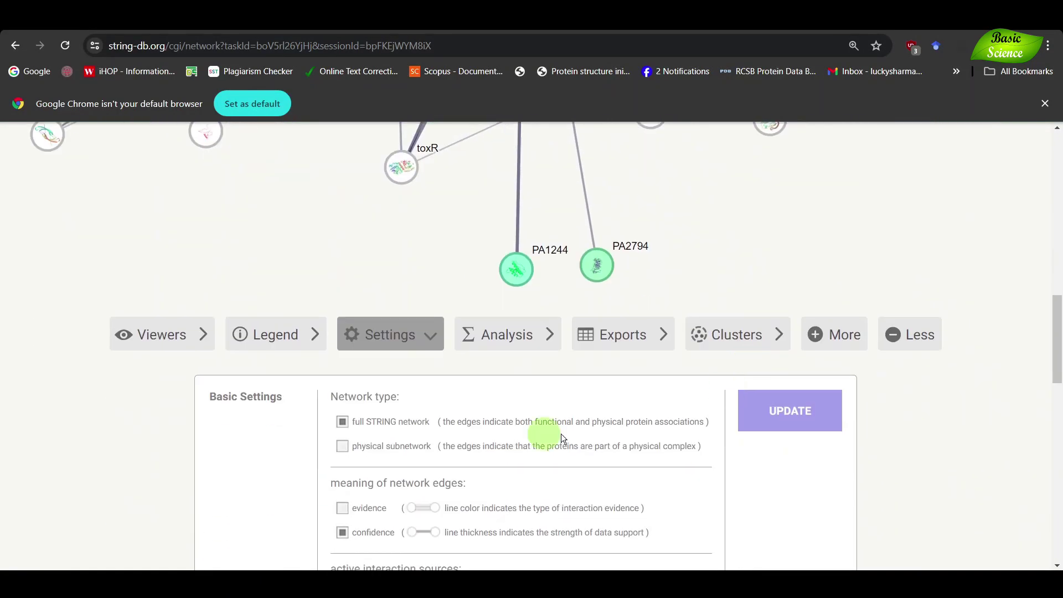
Limit both the 1st shell and the 2nd shell to no more than 10 interactors and update the network
{"action": "scroll", "coordinate": [471, 440], "scroll_direction": "down", "scroll_amount": 5}
{"action": "scroll", "coordinate": [370, 358], "scroll_direction": "down", "scroll_amount": 4}
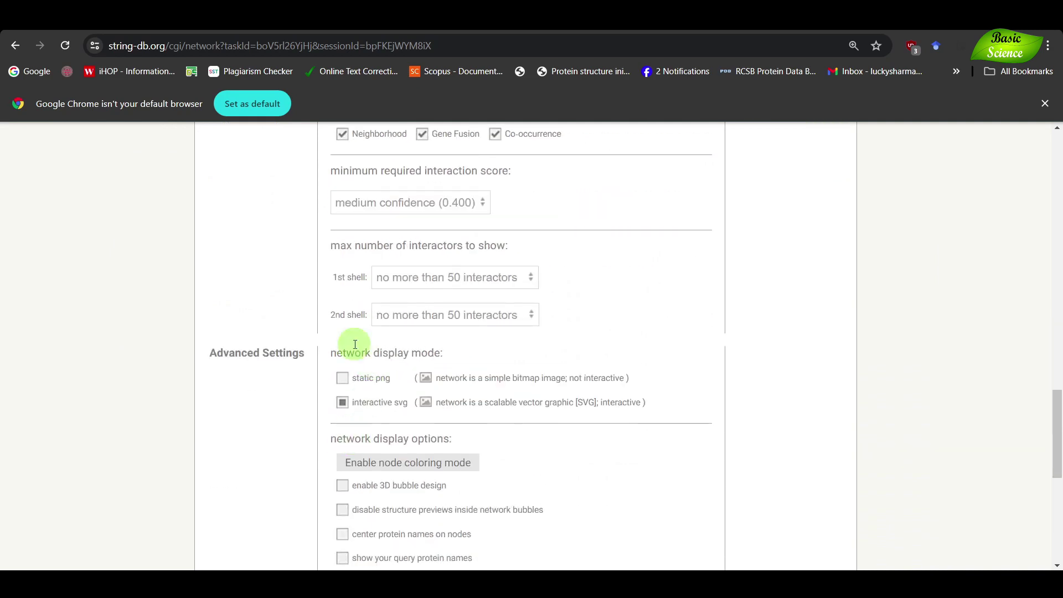
{"action": "left_click", "coordinate": [500, 281]}
{"action": "left_click", "coordinate": [448, 326]}
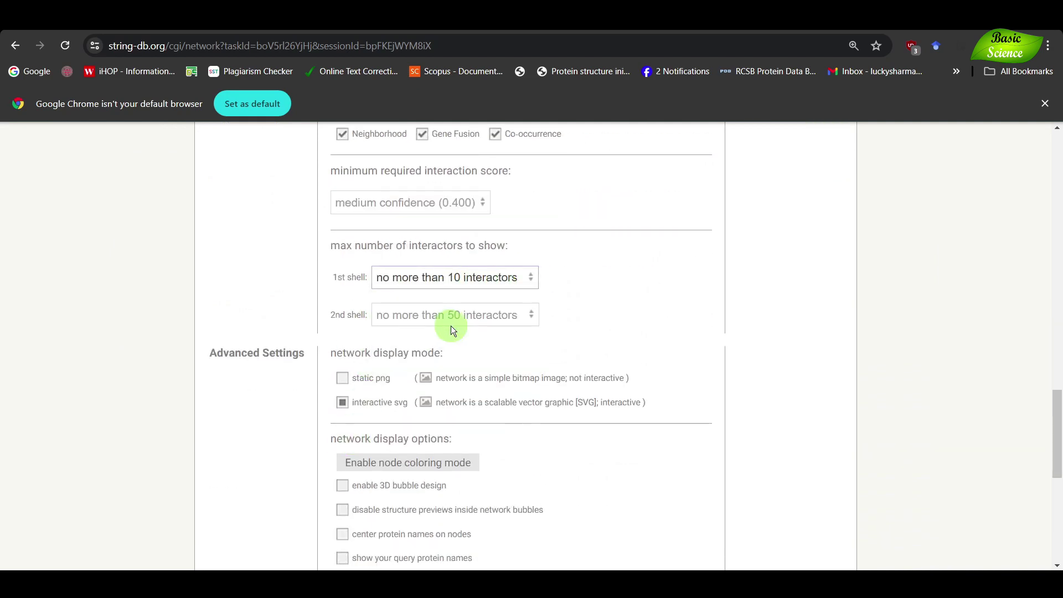
{"action": "left_click", "coordinate": [437, 315]}
{"action": "left_click", "coordinate": [427, 362]}
{"action": "scroll", "coordinate": [347, 414], "scroll_direction": "down", "scroll_amount": 5}
{"action": "scroll", "coordinate": [354, 399], "scroll_direction": "down", "scroll_amount": 2}
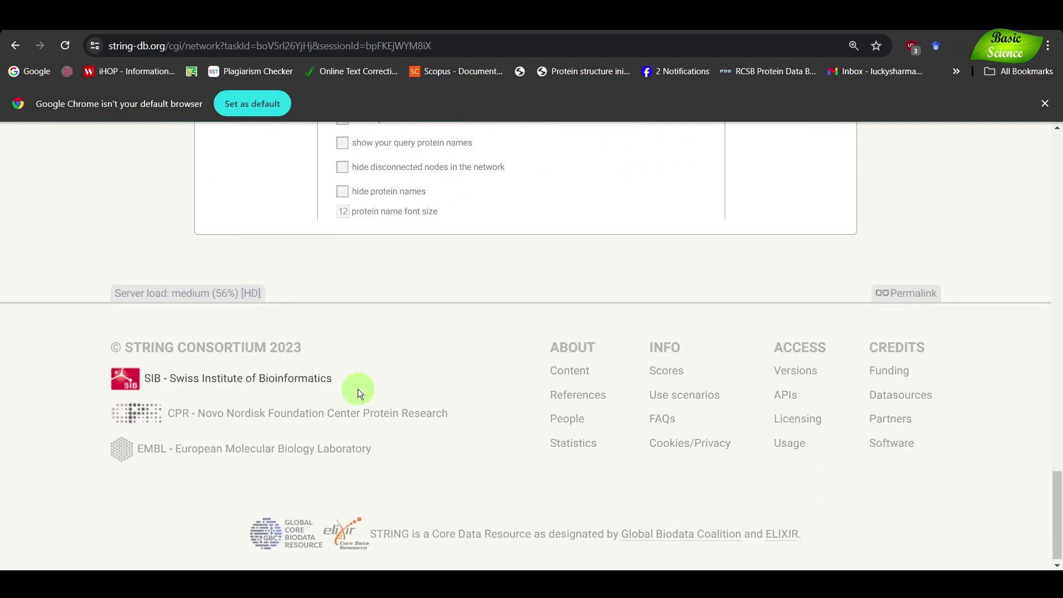
{"action": "scroll", "coordinate": [362, 388], "scroll_direction": "up", "scroll_amount": 15}
{"action": "scroll", "coordinate": [383, 367], "scroll_direction": "down", "scroll_amount": 5}
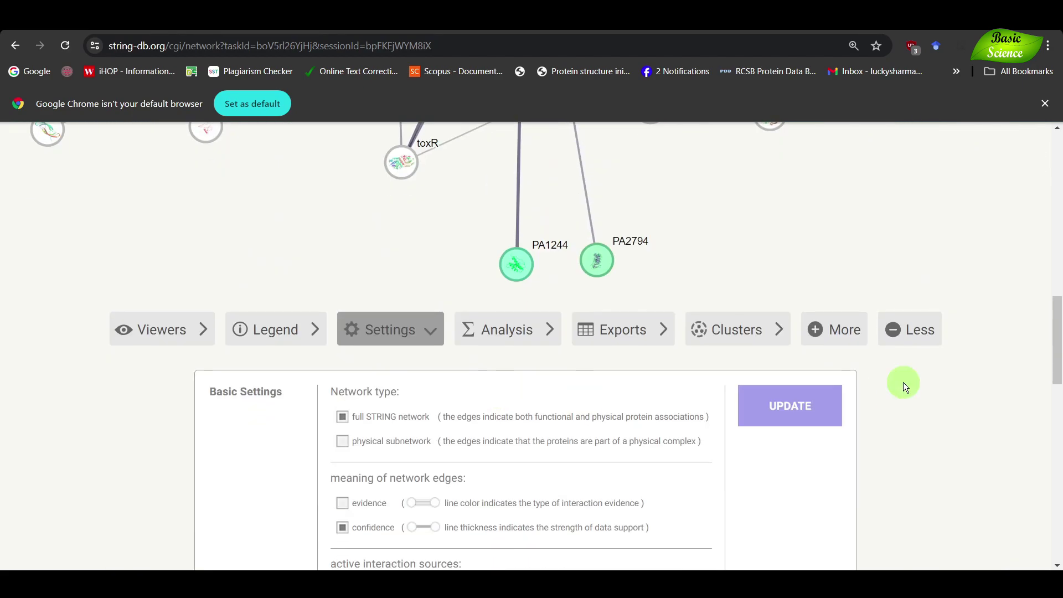
{"action": "left_click", "coordinate": [771, 410]}
{"action": "scroll", "coordinate": [721, 394], "scroll_direction": "down", "scroll_amount": 4}
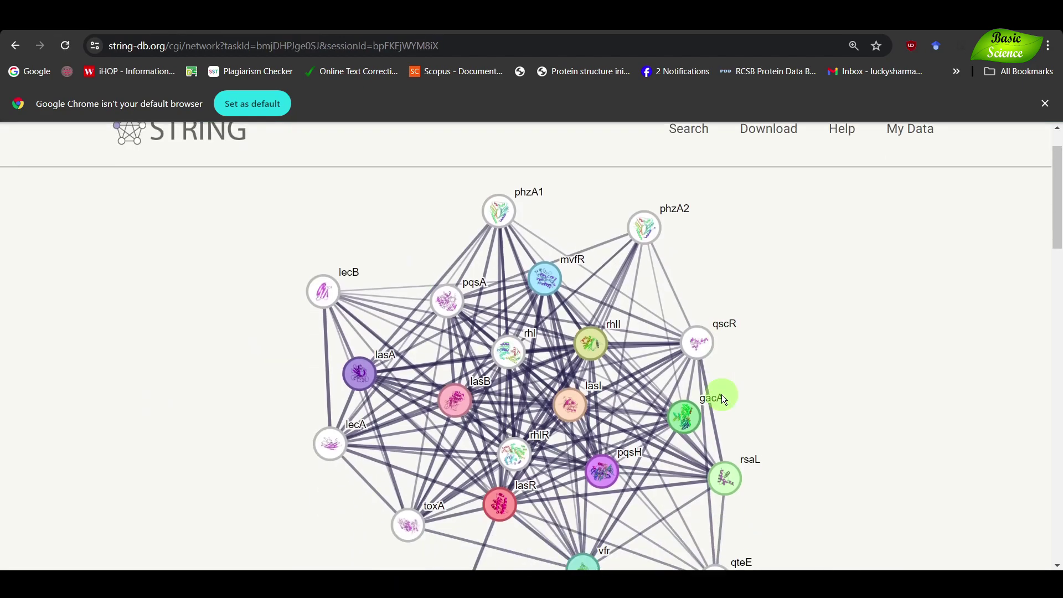
Raise the minimum required interaction score to high confidence (0.700) and update the network
{"action": "scroll", "coordinate": [712, 389], "scroll_direction": "up", "scroll_amount": 3}
{"action": "scroll", "coordinate": [703, 386], "scroll_direction": "down", "scroll_amount": 1}
{"action": "scroll", "coordinate": [704, 390], "scroll_direction": "down", "scroll_amount": 3}
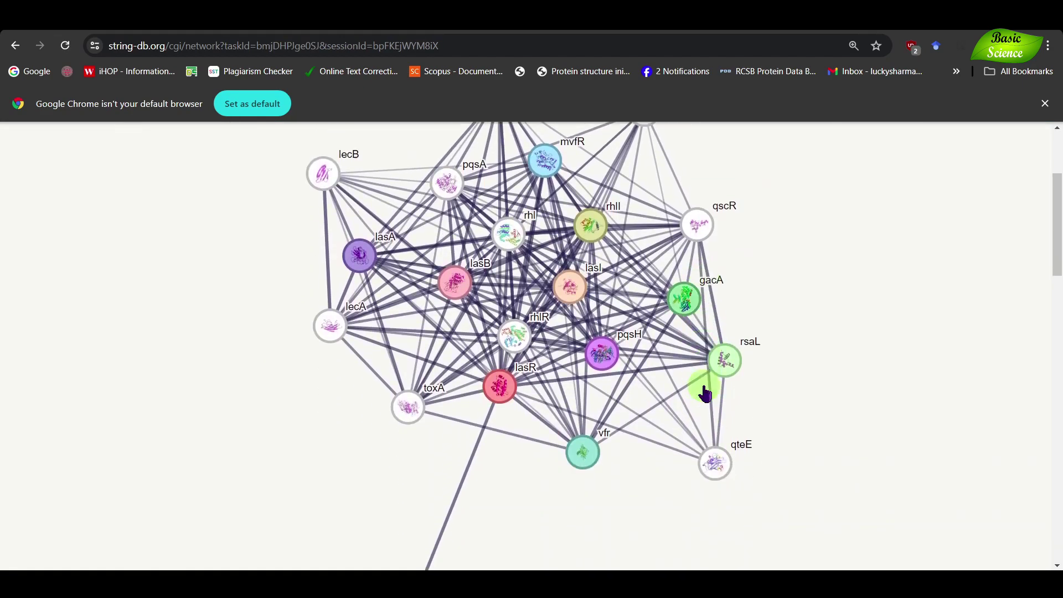
{"action": "scroll", "coordinate": [703, 387], "scroll_direction": "up", "scroll_amount": 3}
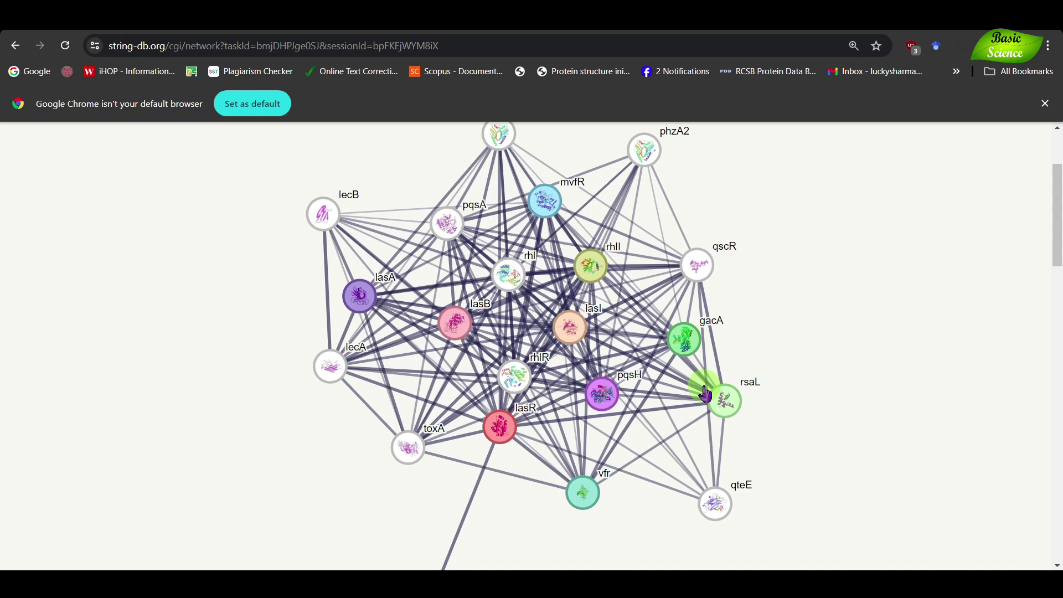
{"action": "scroll", "coordinate": [705, 393], "scroll_direction": "down", "scroll_amount": 6}
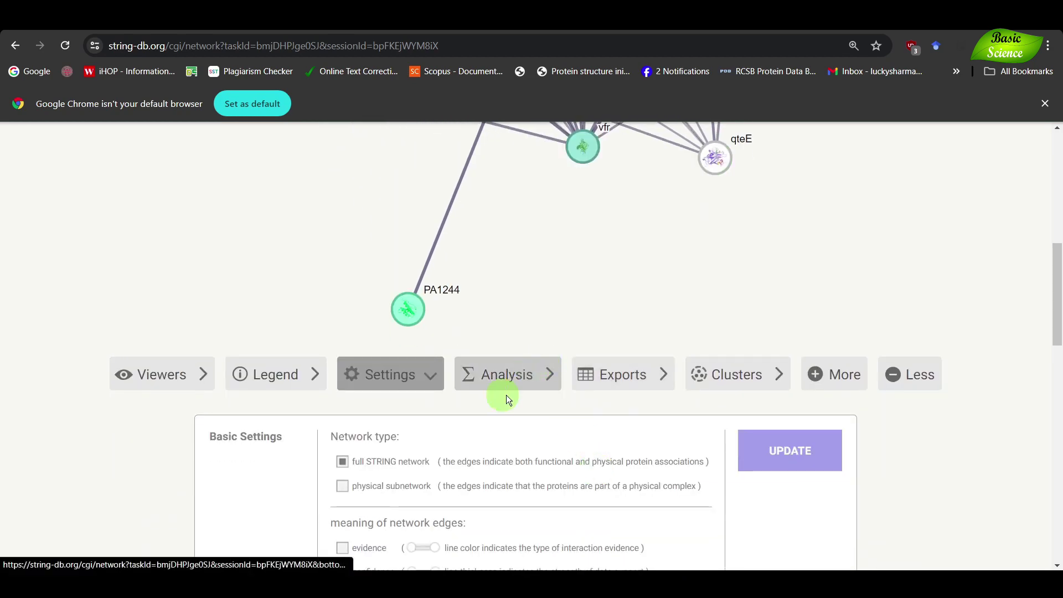
{"action": "scroll", "coordinate": [443, 432], "scroll_direction": "down", "scroll_amount": 3}
{"action": "scroll", "coordinate": [459, 440], "scroll_direction": "down", "scroll_amount": 5}
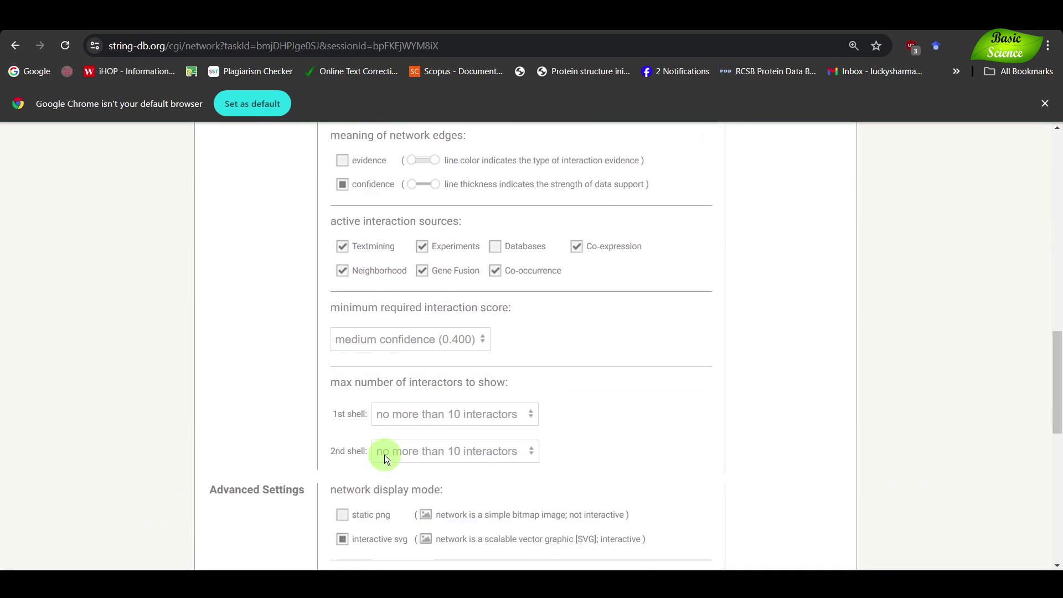
{"action": "left_click", "coordinate": [456, 314]}
{"action": "left_click", "coordinate": [430, 345]}
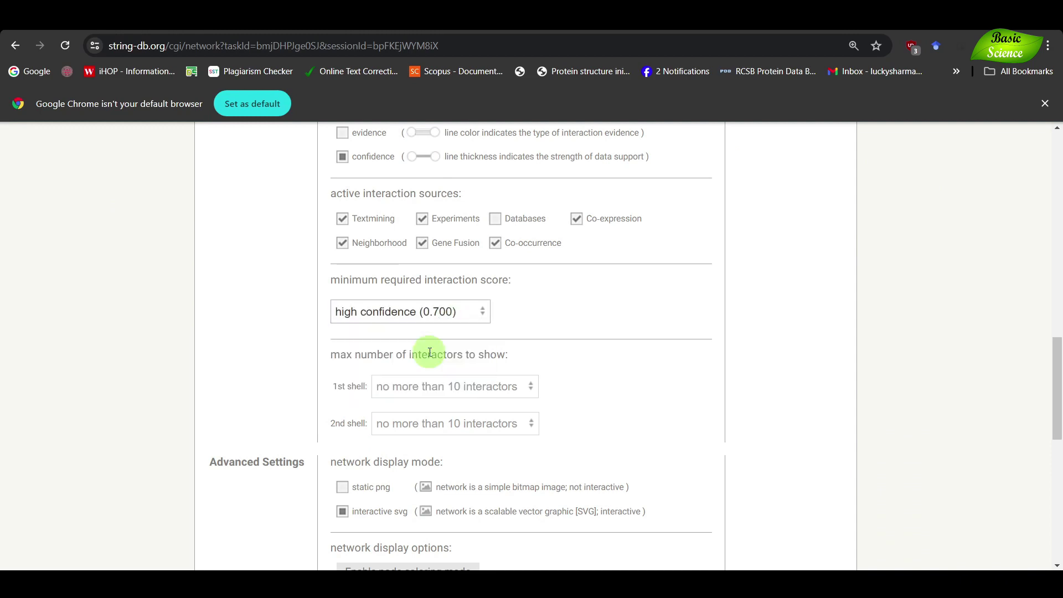
{"action": "scroll", "coordinate": [473, 367], "scroll_direction": "up", "scroll_amount": 5}
{"action": "left_click", "coordinate": [791, 312]}
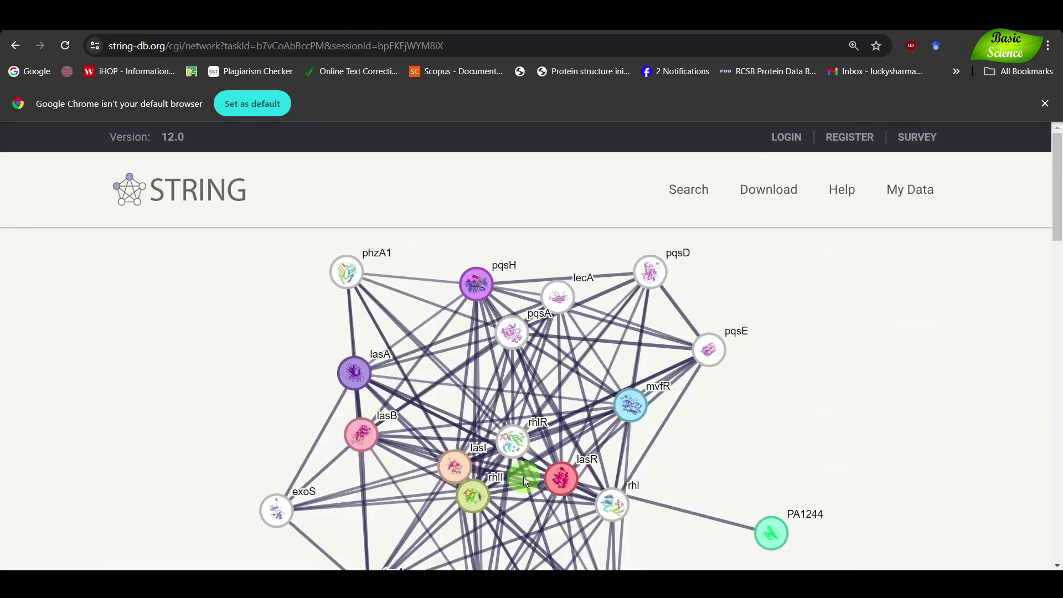
Review the updated lasR network at 100% page zoom and open its analysis results
{"action": "scroll", "coordinate": [554, 443], "scroll_direction": "down", "scroll_amount": 3}
{"action": "scroll", "coordinate": [579, 423], "scroll_direction": "down", "scroll_amount": 1}
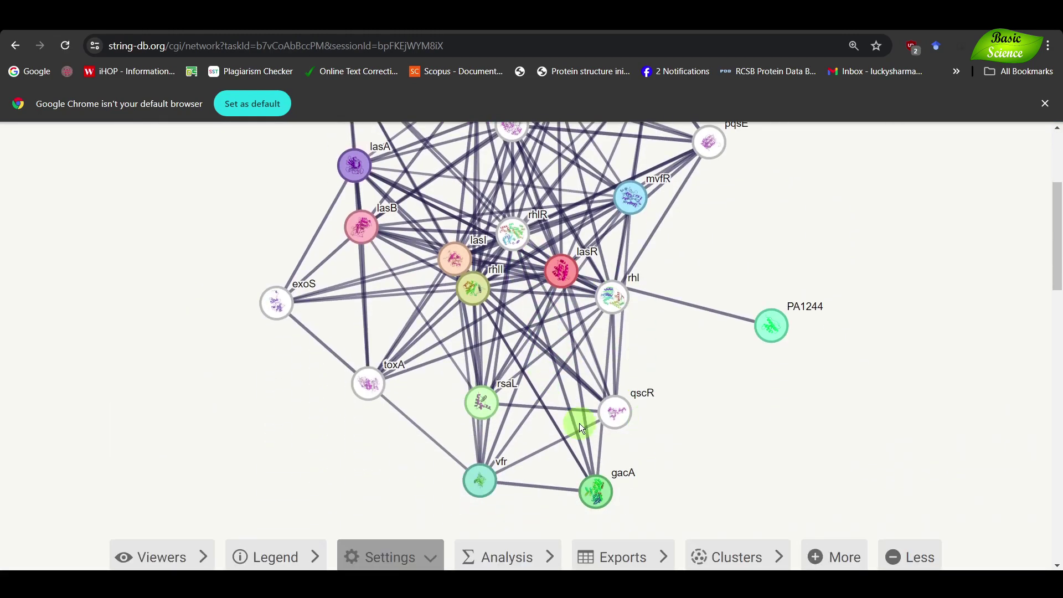
{"action": "key", "text": "ctrl+minus"}
{"action": "key", "text": "ctrl+minus"}
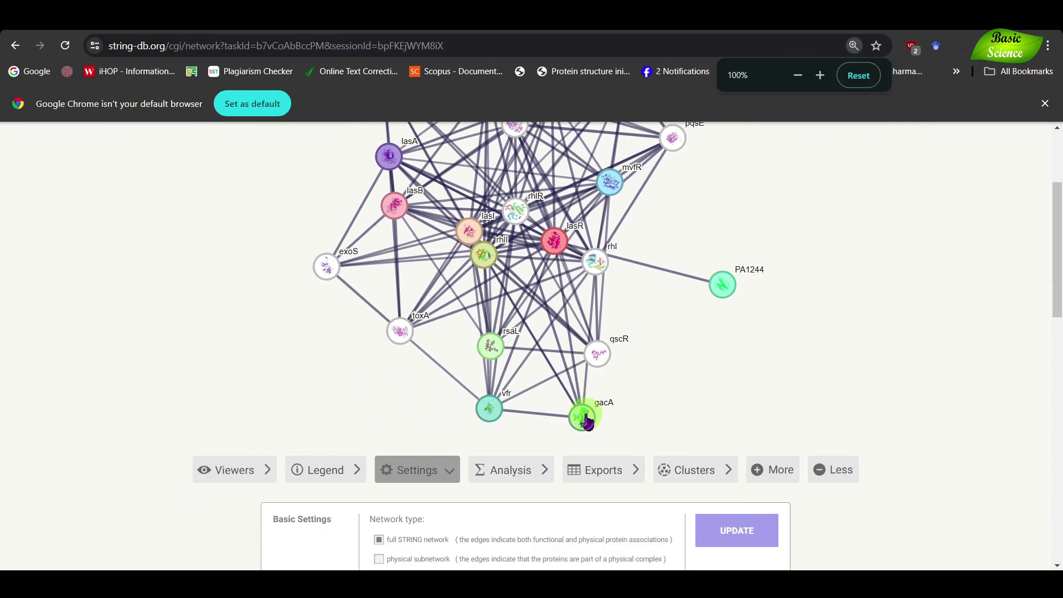
{"action": "scroll", "coordinate": [587, 421], "scroll_direction": "up", "scroll_amount": 1}
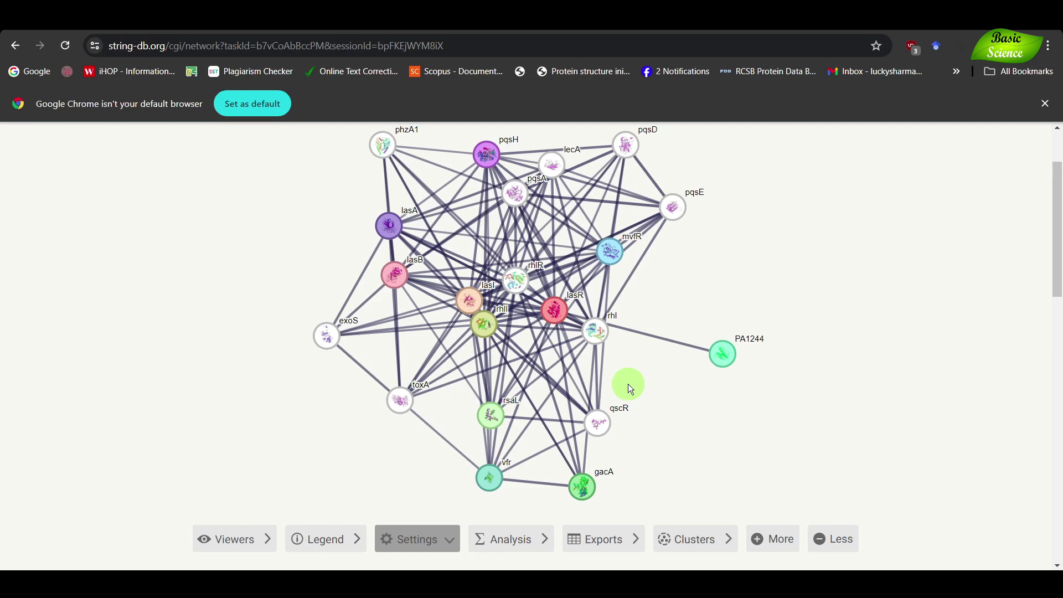
{"action": "scroll", "coordinate": [664, 399], "scroll_direction": "down", "scroll_amount": 2}
{"action": "left_click", "coordinate": [511, 539]}
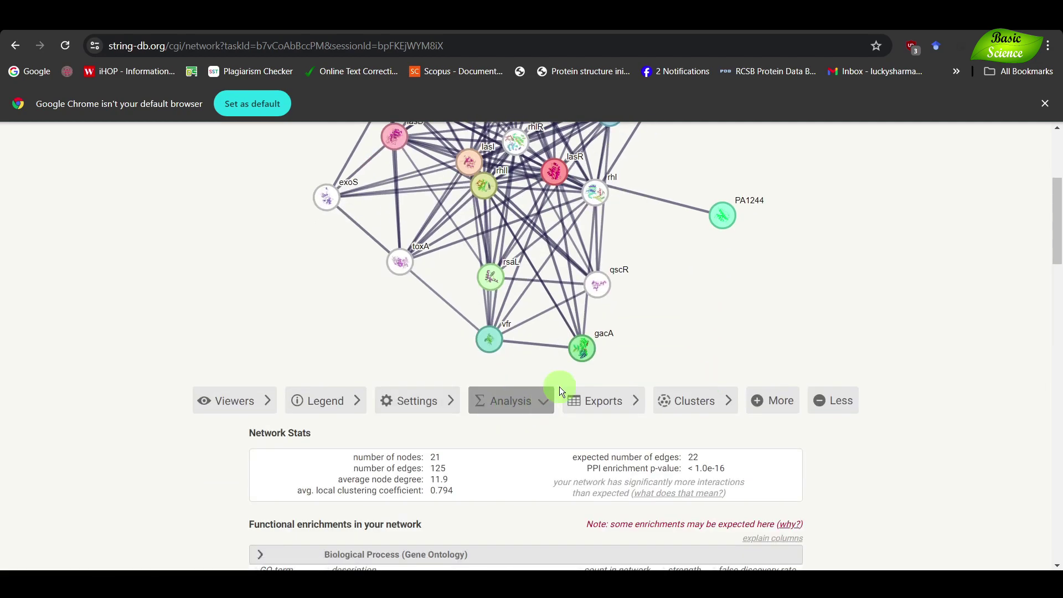
Highlight the proteins of the Biological Process term Quorum sensing (GO:0009372) in the network
{"action": "scroll", "coordinate": [560, 391], "scroll_direction": "down", "scroll_amount": 2}
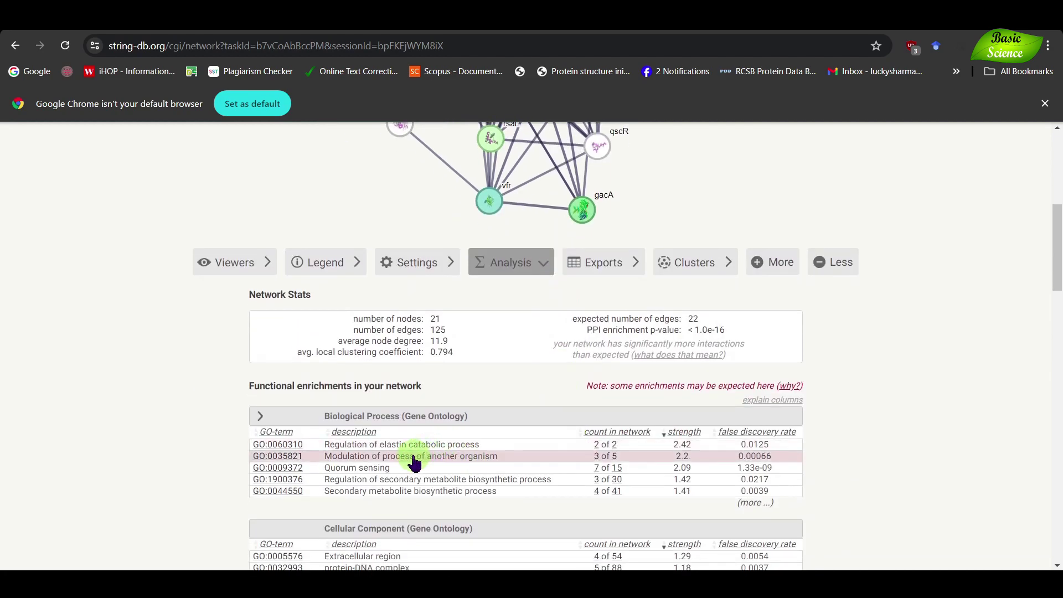
{"action": "left_click", "coordinate": [388, 469]}
{"action": "scroll", "coordinate": [820, 448], "scroll_direction": "up", "scroll_amount": 4}
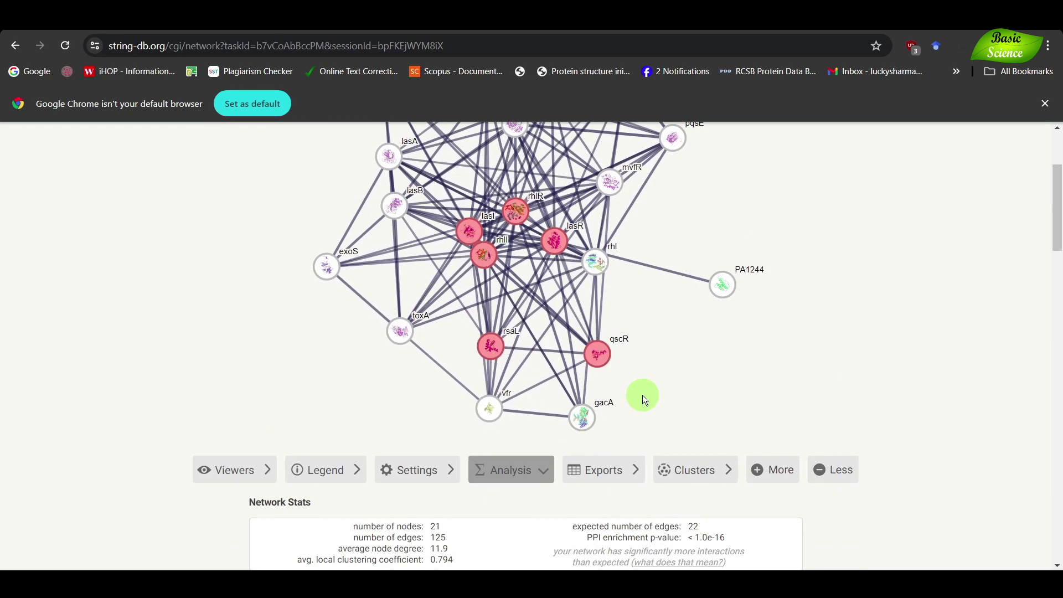
{"action": "scroll", "coordinate": [459, 185], "scroll_direction": "up", "scroll_amount": 2}
{"action": "scroll", "coordinate": [543, 443], "scroll_direction": "down", "scroll_amount": 5}
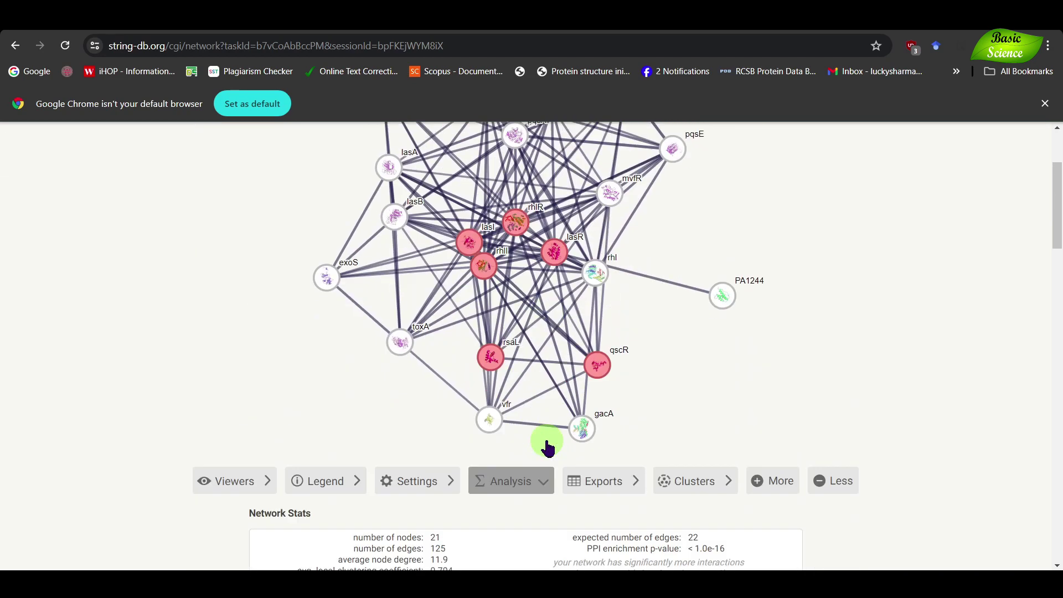
Highlight the proteins of Secondary metabolite biosynthetic process (GO:0044550) and Extracellular region (GO:0005576) in the network
{"action": "scroll", "coordinate": [542, 444], "scroll_direction": "down", "scroll_amount": 2}
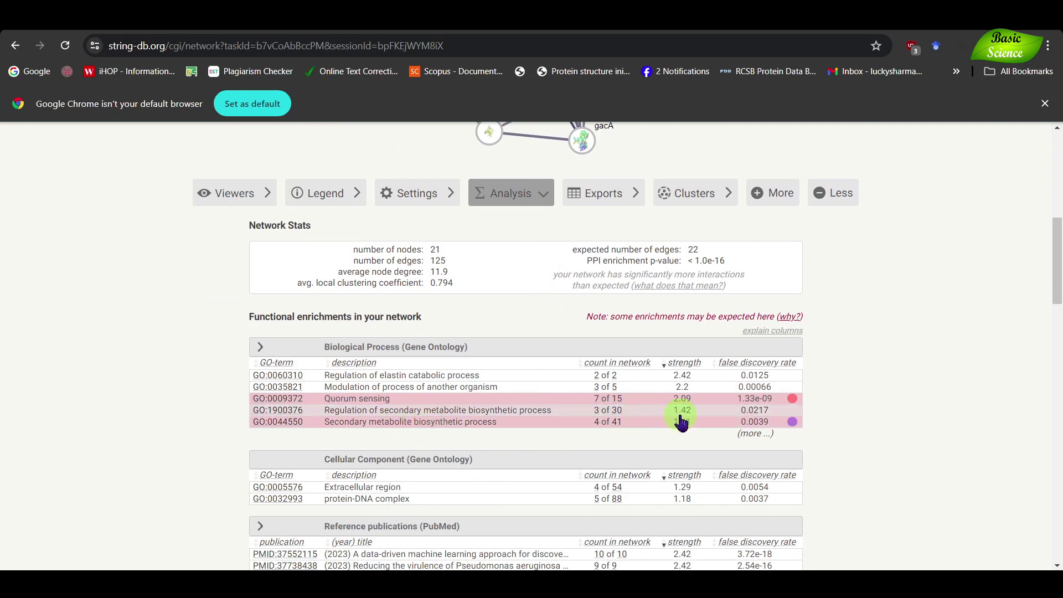
{"action": "left_click", "coordinate": [785, 423]}
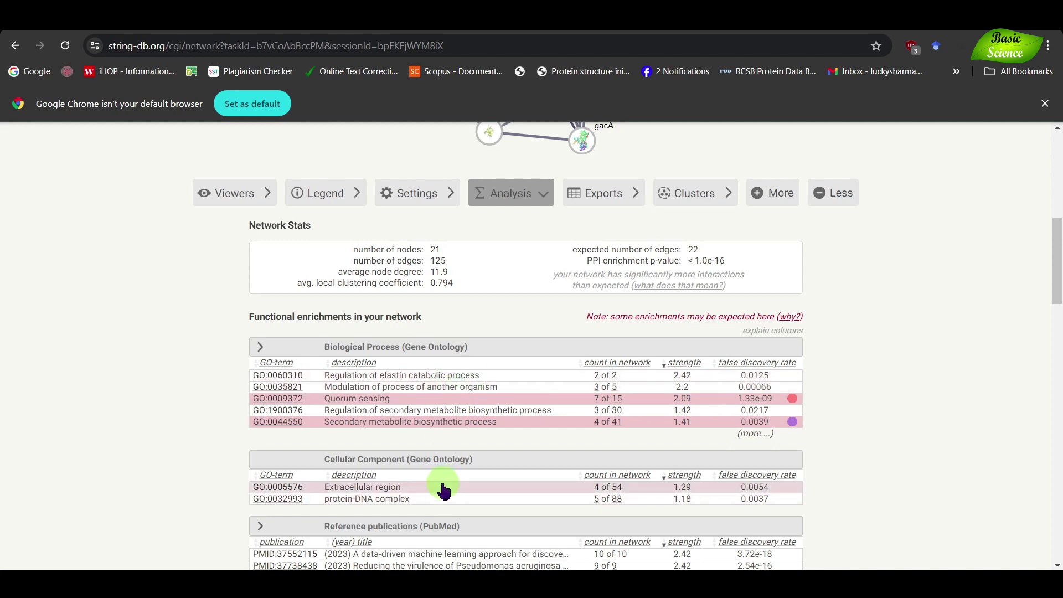
{"action": "left_click", "coordinate": [721, 491]}
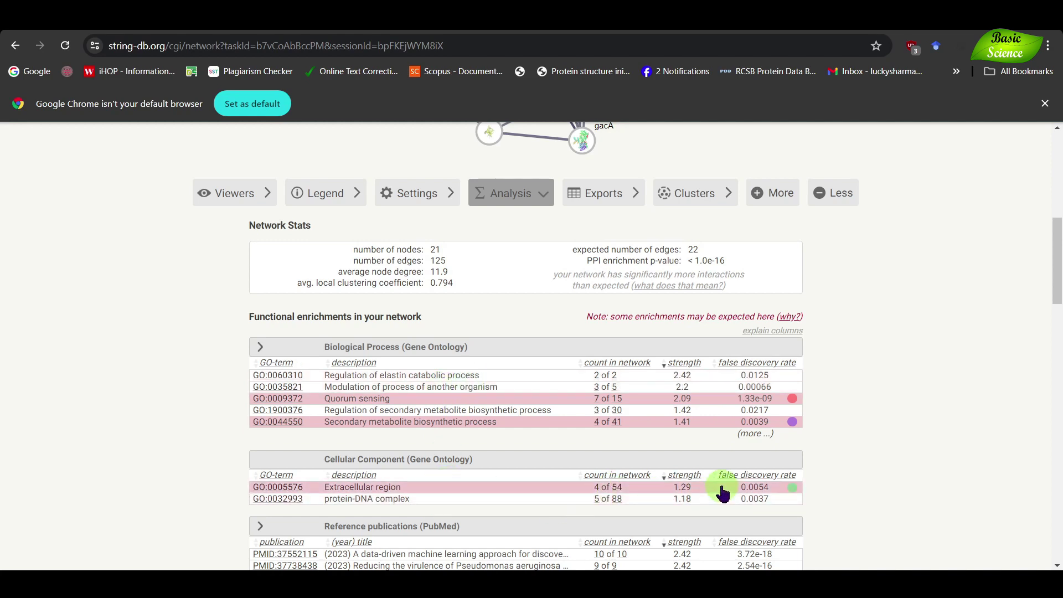
{"action": "scroll", "coordinate": [688, 493], "scroll_direction": "up", "scroll_amount": 8}
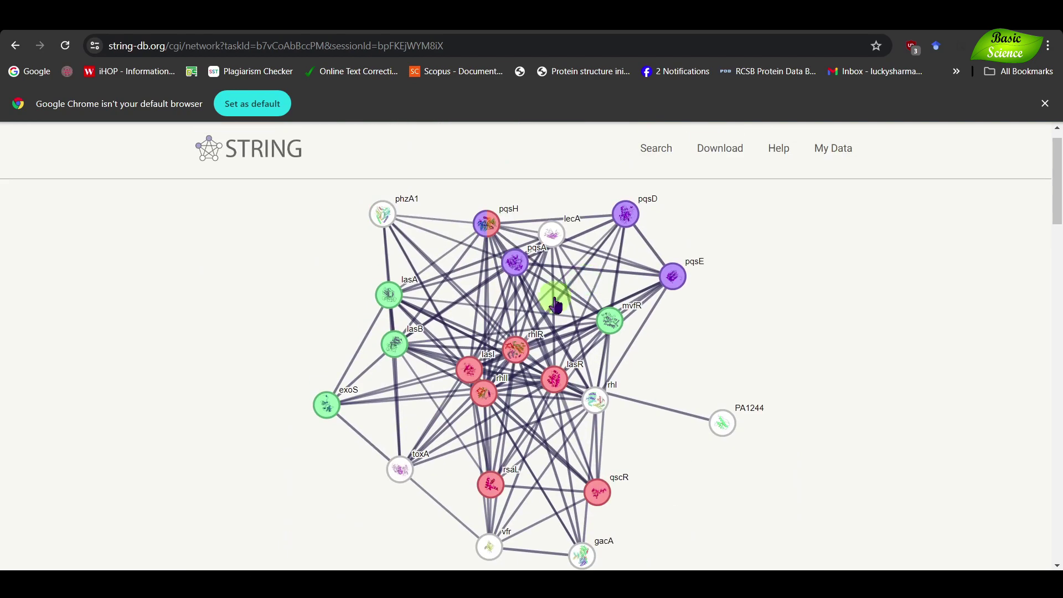
Highlight the proteins linked to the 2016 reference publication PMID:27242690 and inspect their colouring in the network
{"action": "scroll", "coordinate": [678, 386], "scroll_direction": "down", "scroll_amount": 8}
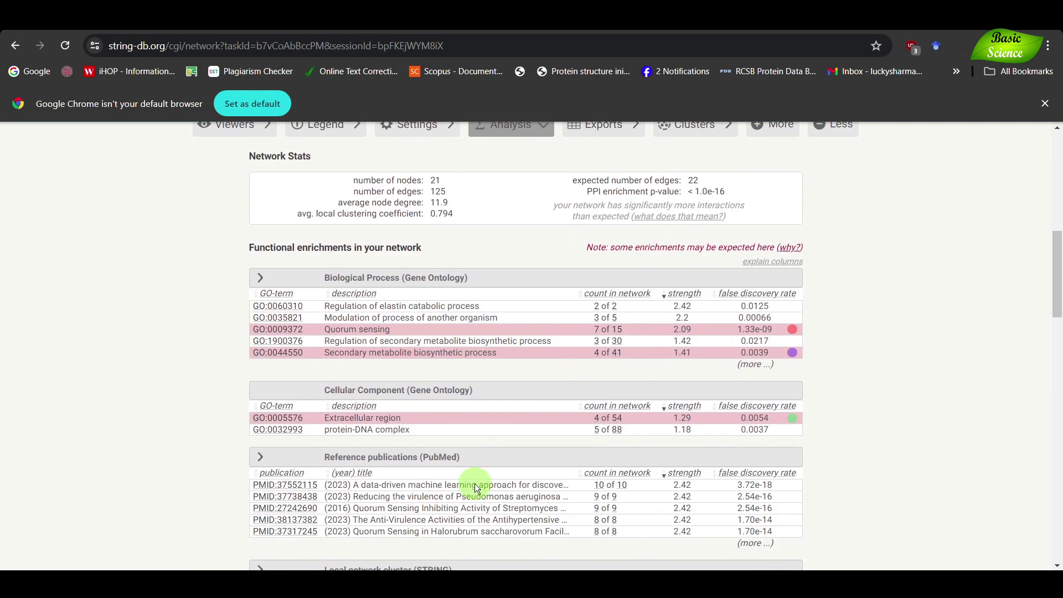
{"action": "left_click", "coordinate": [606, 508]}
{"action": "scroll", "coordinate": [678, 501], "scroll_direction": "up", "scroll_amount": 8}
{"action": "scroll", "coordinate": [411, 333], "scroll_direction": "down", "scroll_amount": 2}
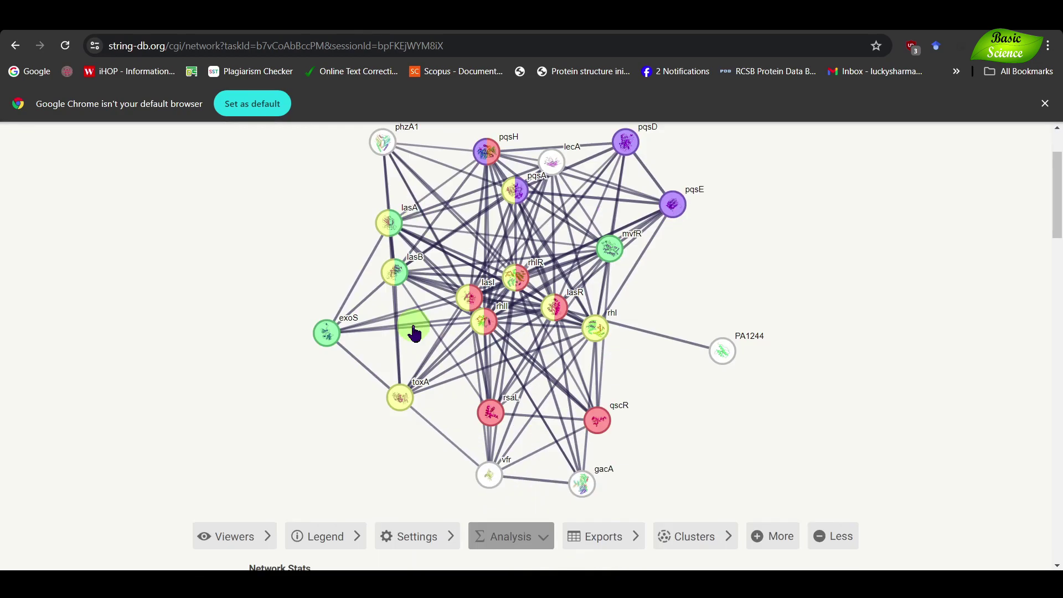
{"action": "scroll", "coordinate": [473, 308], "scroll_direction": "up", "scroll_amount": 1}
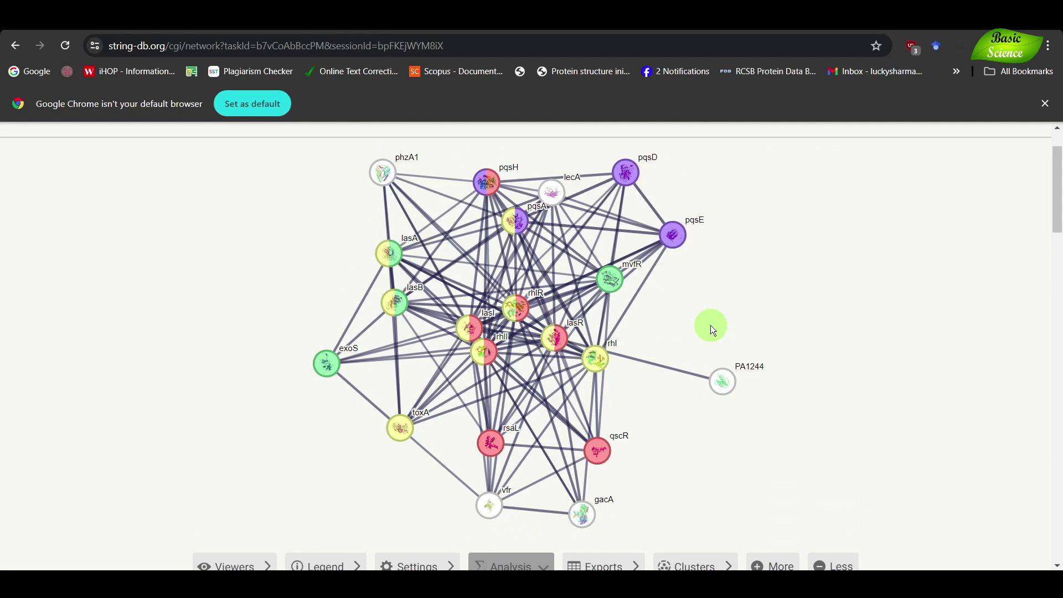
{"action": "scroll", "coordinate": [713, 331], "scroll_direction": "down", "scroll_amount": 4}
{"action": "scroll", "coordinate": [714, 331], "scroll_direction": "up", "scroll_amount": 4}
{"action": "scroll", "coordinate": [713, 331], "scroll_direction": "up", "scroll_amount": 2}
{"action": "scroll", "coordinate": [714, 329], "scroll_direction": "down", "scroll_amount": 2}
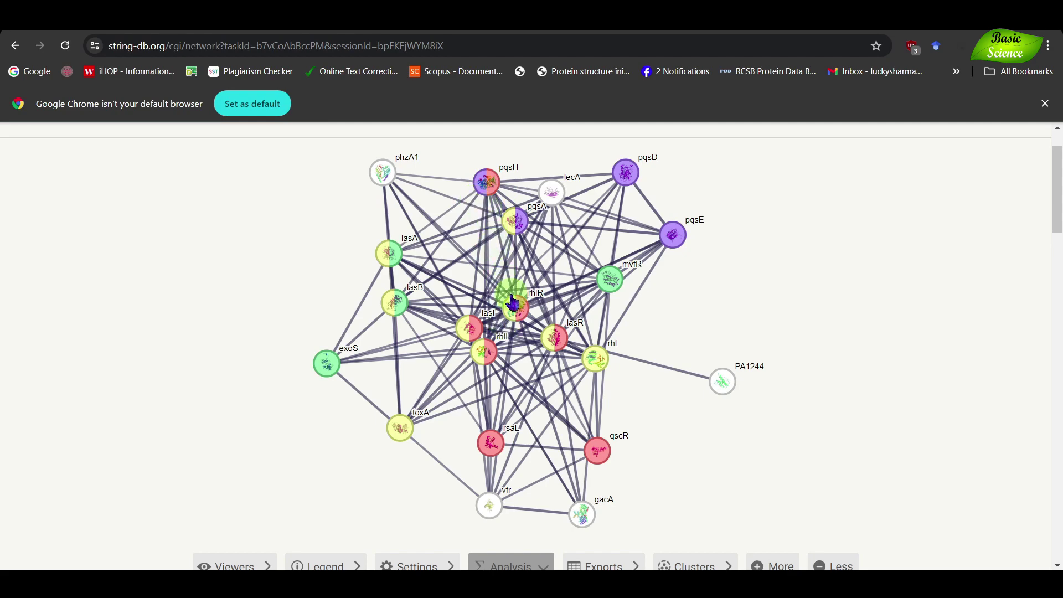
Highlight the proteins annotated with the UniProt keyword Virulence (KW-0843) in the network
{"action": "scroll", "coordinate": [514, 302], "scroll_direction": "down", "scroll_amount": 15}
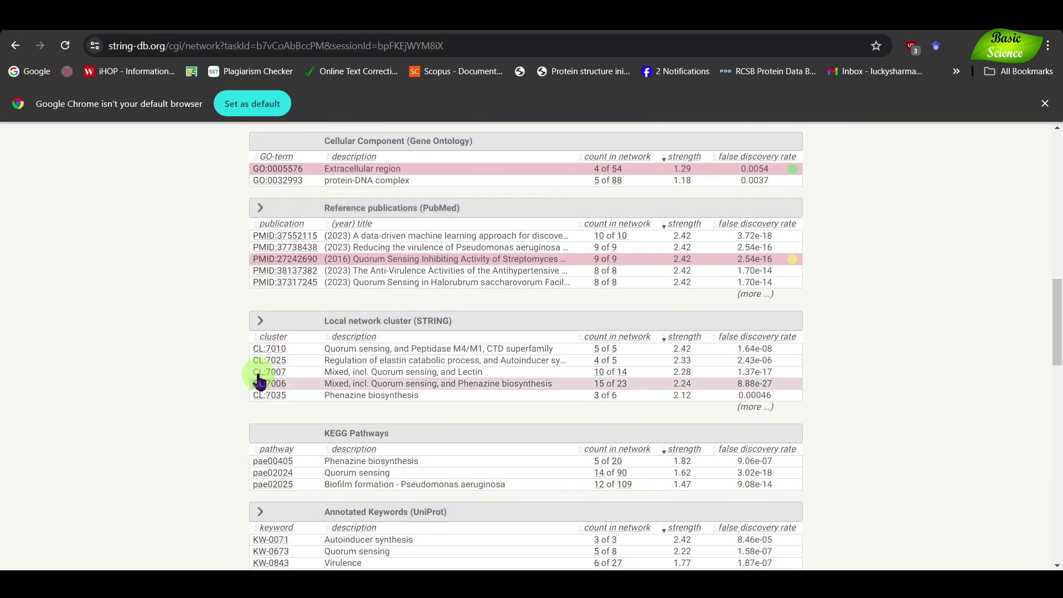
{"action": "scroll", "coordinate": [266, 350], "scroll_direction": "down", "scroll_amount": 6}
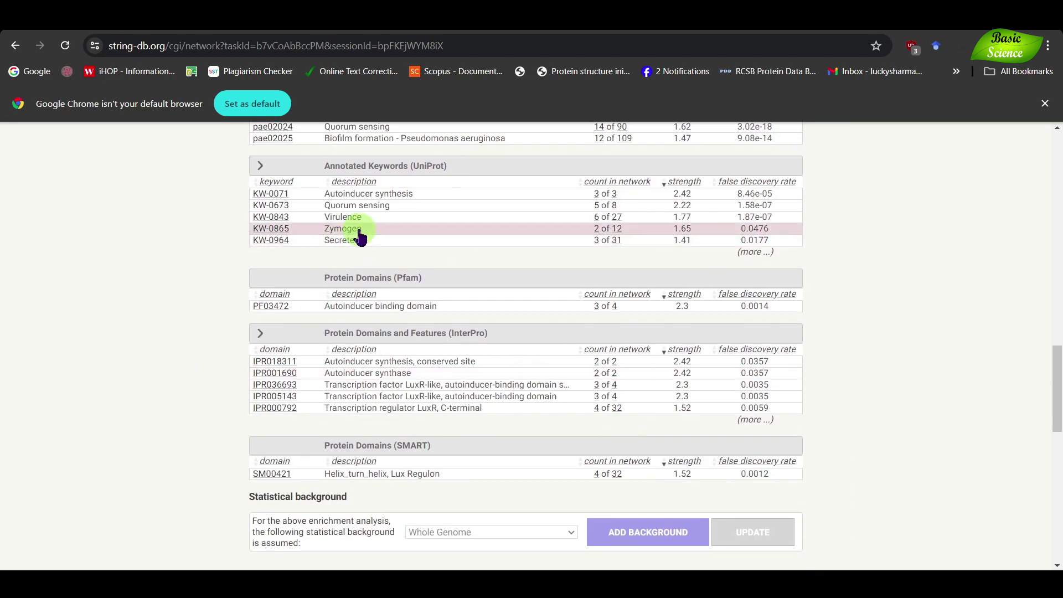
{"action": "left_click", "coordinate": [361, 219]}
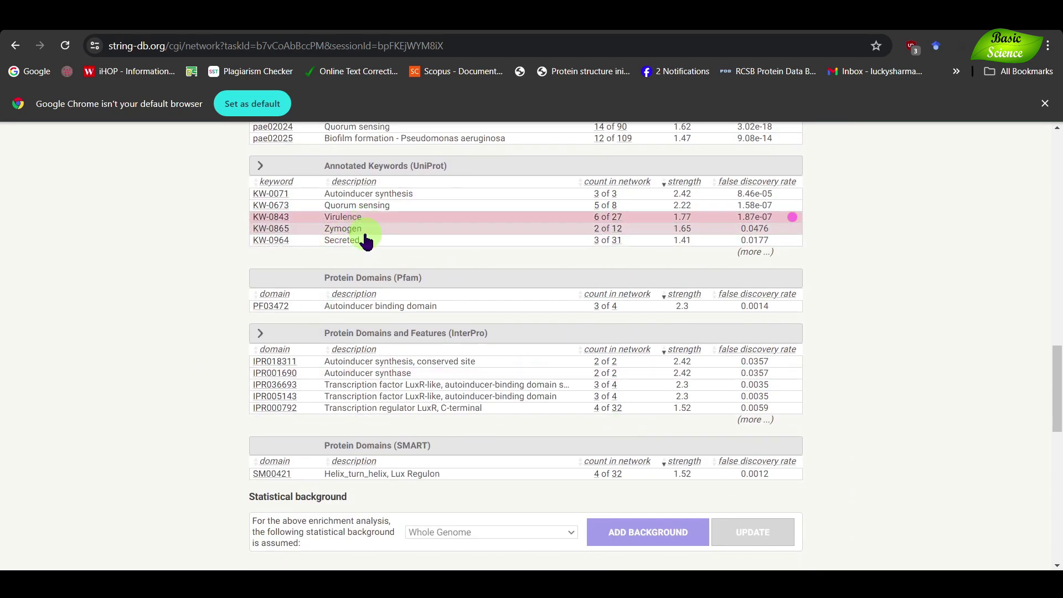
{"action": "scroll", "coordinate": [696, 497], "scroll_direction": "up", "scroll_amount": 15}
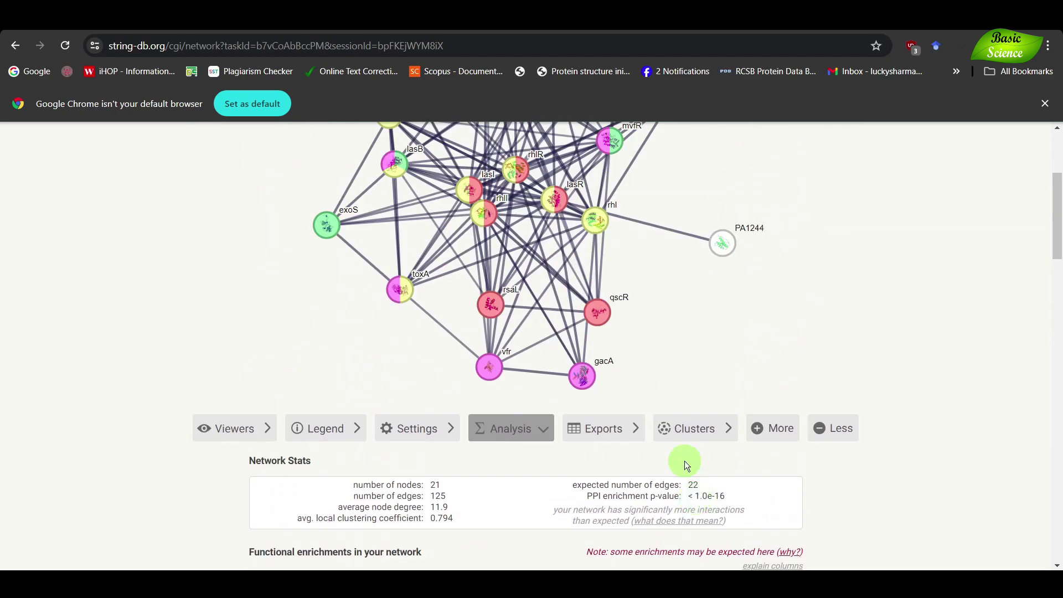
{"action": "scroll", "coordinate": [684, 461], "scroll_direction": "up", "scroll_amount": 3}
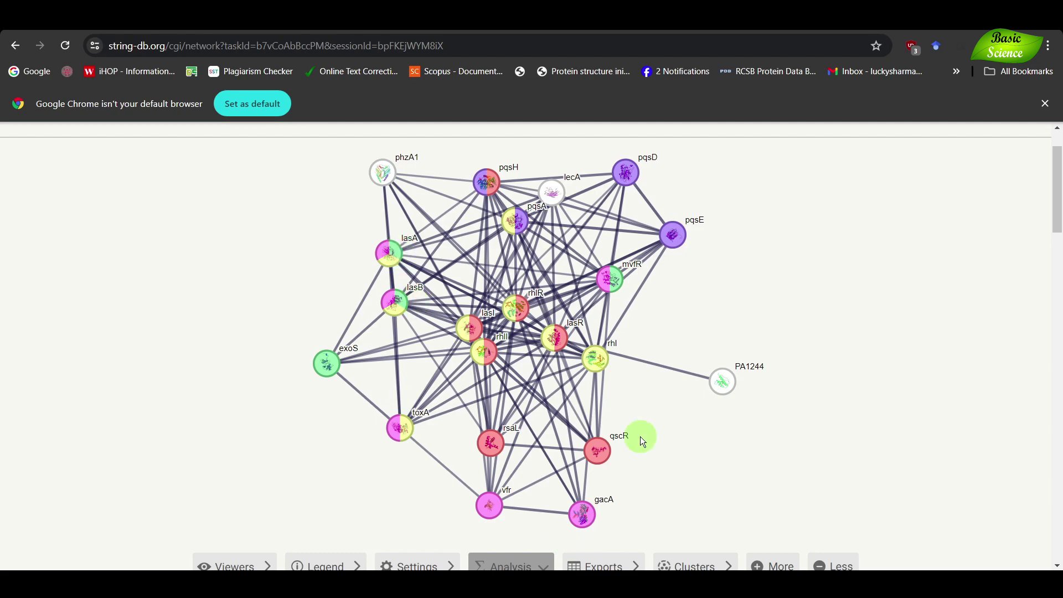
Export the coloured network as a high-resolution bitmap in PNG format
{"action": "scroll", "coordinate": [640, 437], "scroll_direction": "down", "scroll_amount": 5}
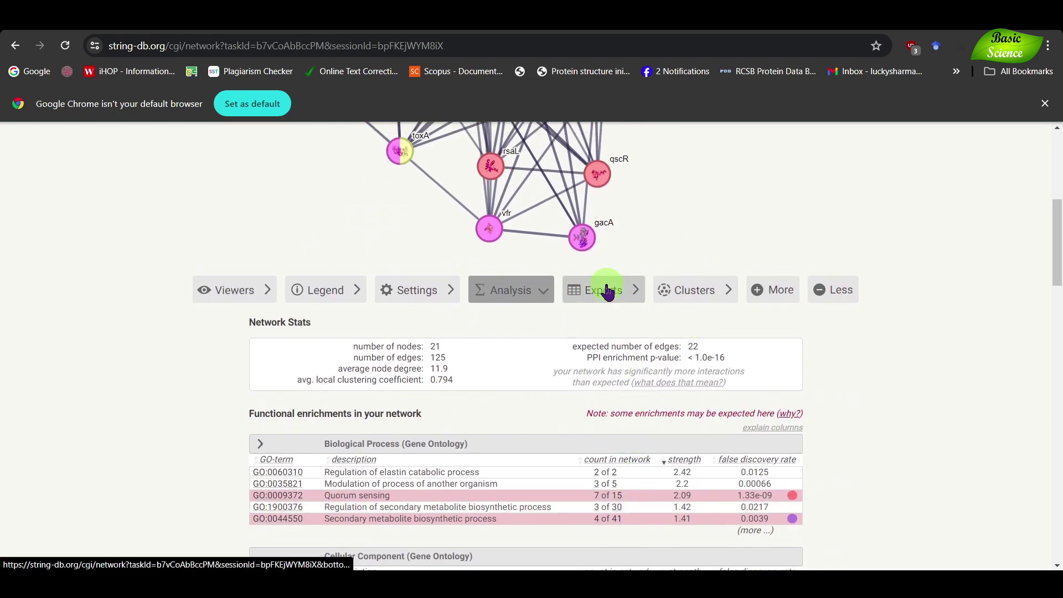
{"action": "scroll", "coordinate": [514, 314], "scroll_direction": "up", "scroll_amount": 5}
{"action": "scroll", "coordinate": [527, 370], "scroll_direction": "down", "scroll_amount": 4}
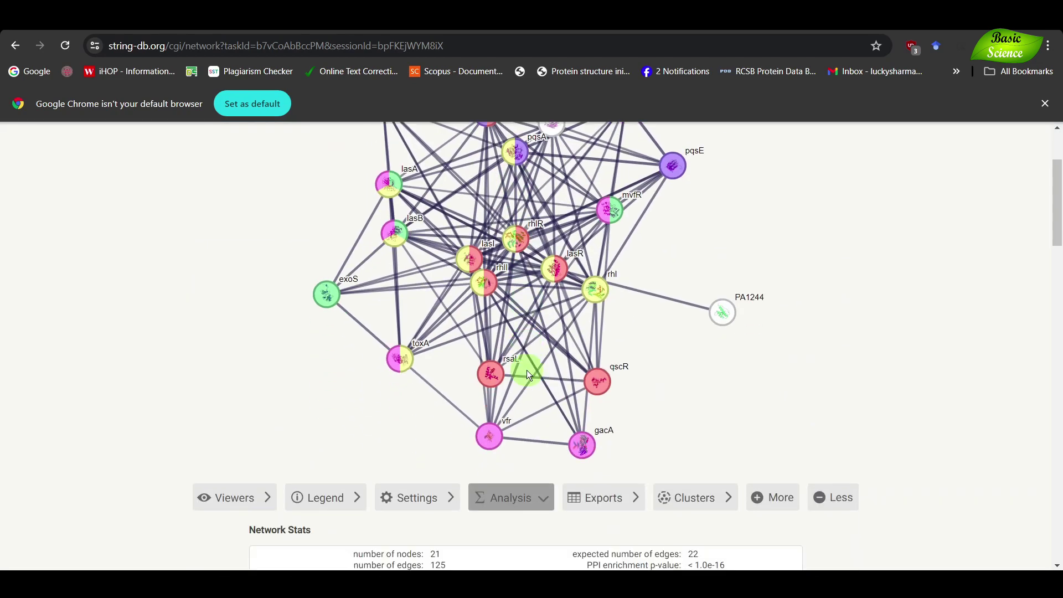
{"action": "left_click", "coordinate": [590, 441]}
{"action": "scroll", "coordinate": [590, 441], "scroll_direction": "down", "scroll_amount": 1}
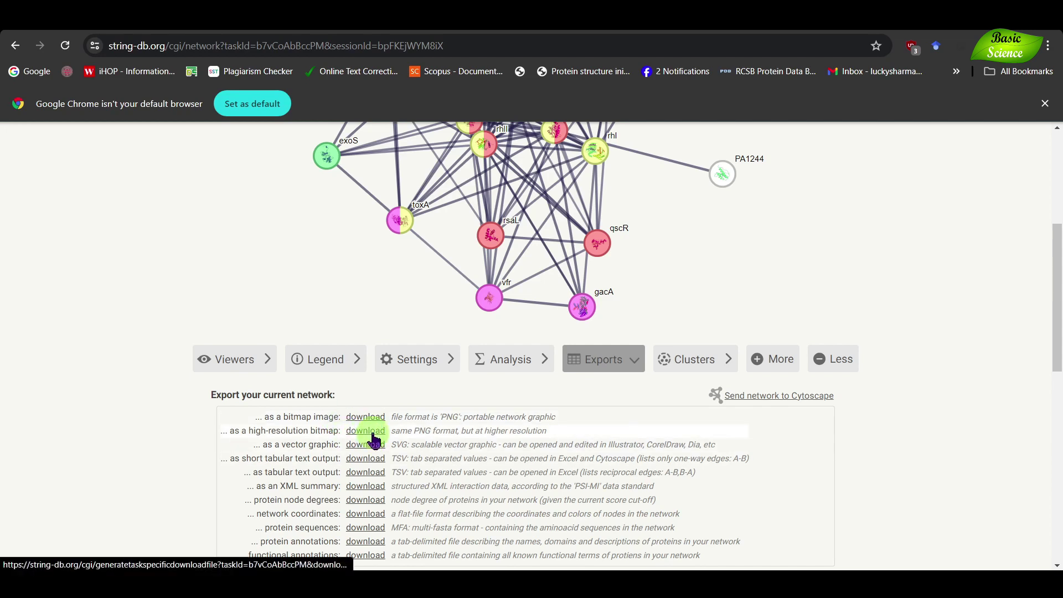
{"action": "left_click", "coordinate": [377, 437]}
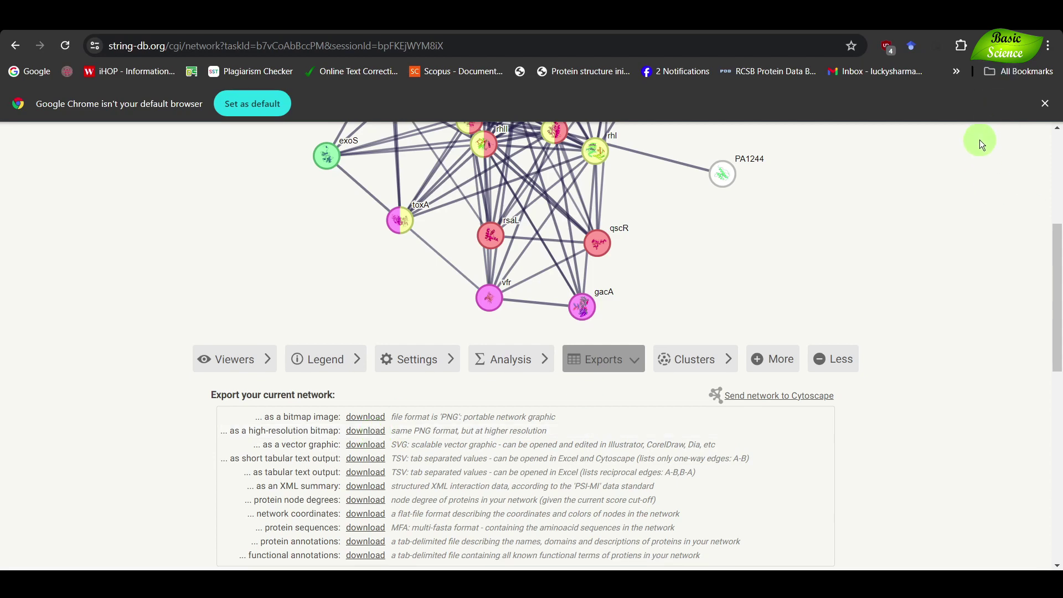
Open the downloaded network image in the image viewer, copy it to the clipboard and return to the STRING network
{"action": "left_click", "coordinate": [896, 92]}
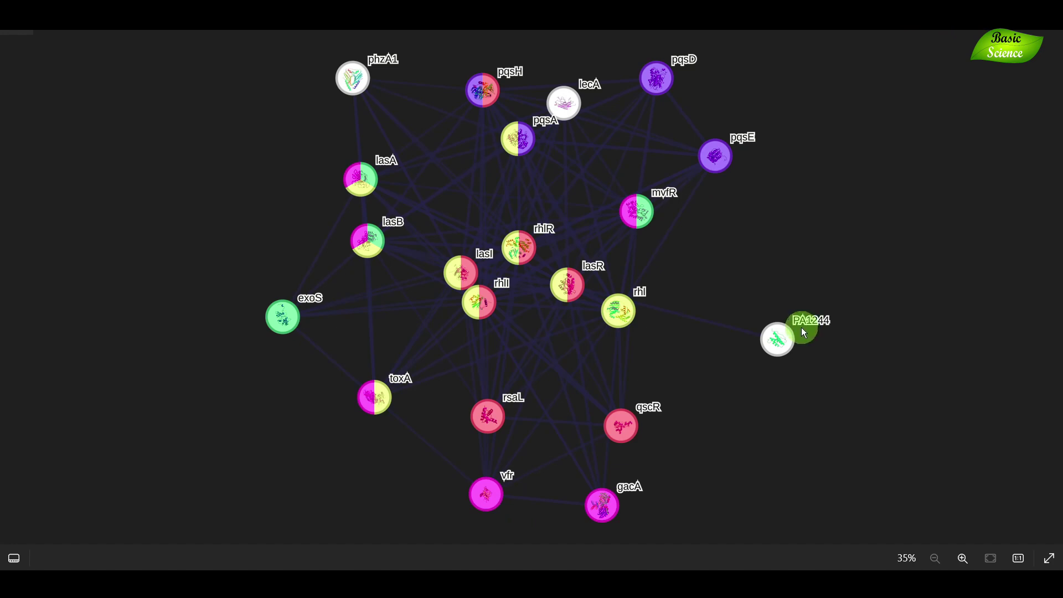
{"action": "right_click", "coordinate": [516, 197]}
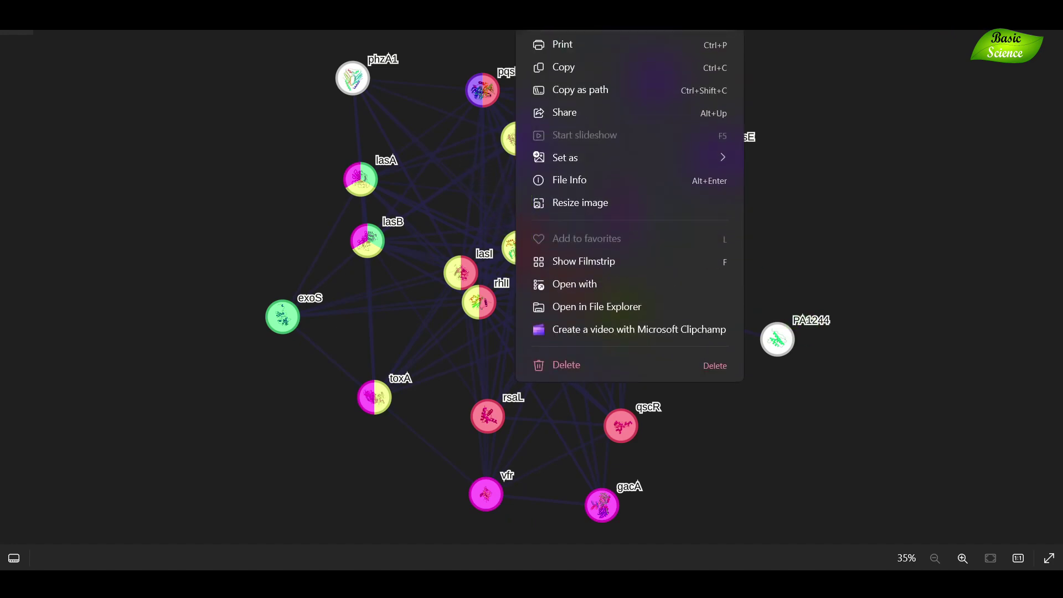
{"action": "left_click", "coordinate": [553, 67]}
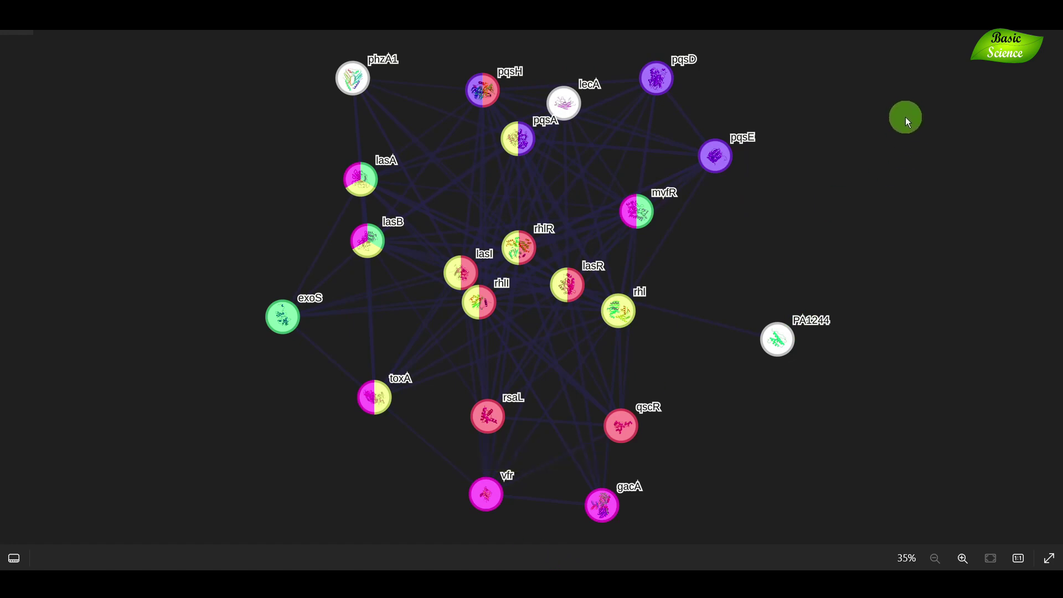
{"action": "key", "text": "Escape"}
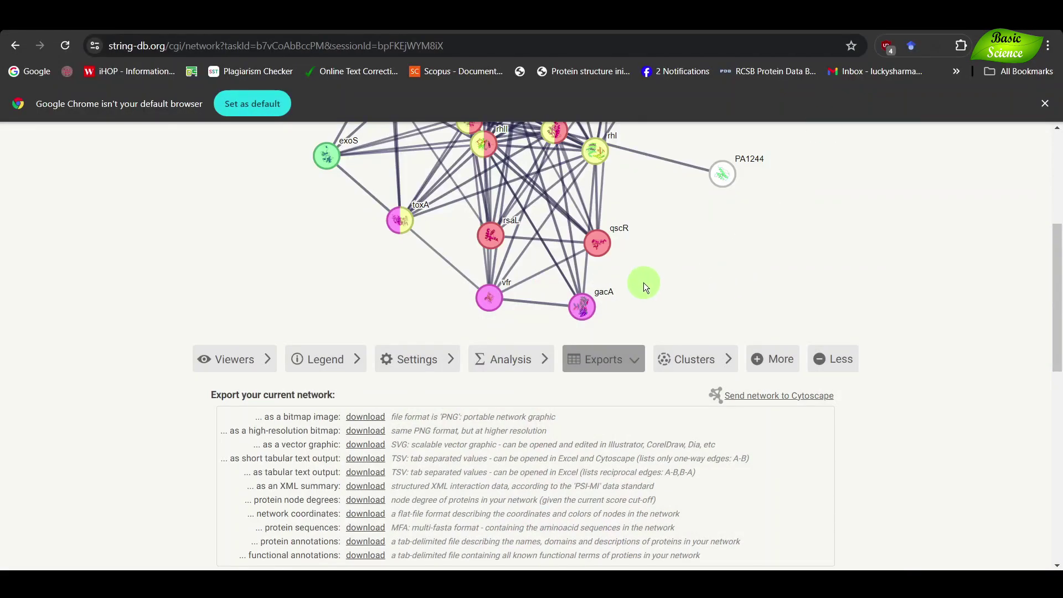
{"action": "scroll", "coordinate": [643, 282], "scroll_direction": "up", "scroll_amount": 4}
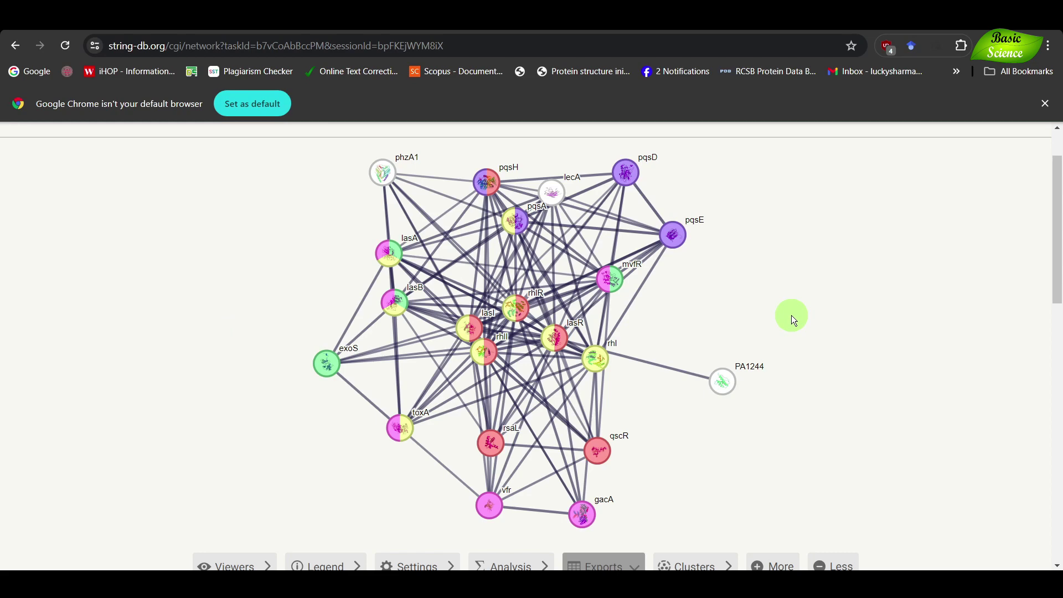
Review the available network export formats and the table of protein interactions with their annotations and scores
{"action": "scroll", "coordinate": [791, 316], "scroll_direction": "down", "scroll_amount": 5}
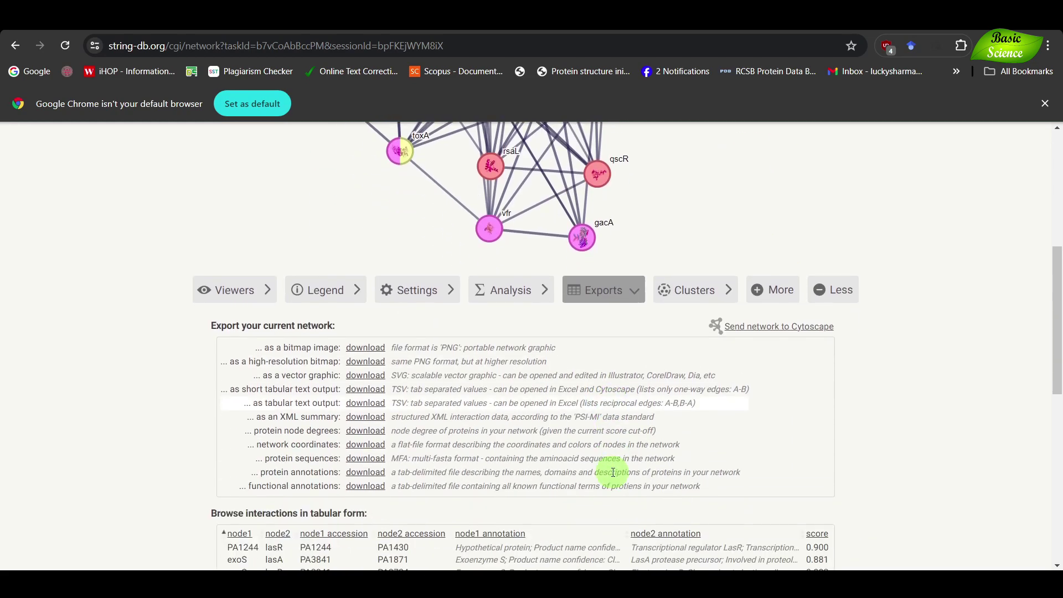
{"action": "scroll", "coordinate": [613, 472], "scroll_direction": "down", "scroll_amount": 4}
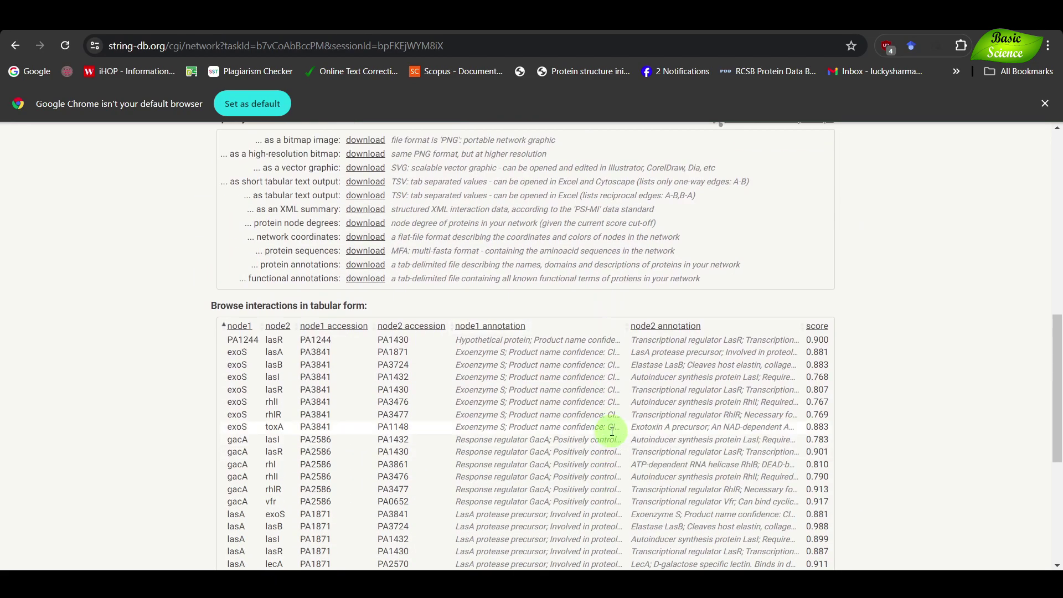
{"action": "scroll", "coordinate": [612, 430], "scroll_direction": "down", "scroll_amount": 2}
{"action": "scroll", "coordinate": [612, 430], "scroll_direction": "up", "scroll_amount": 2}
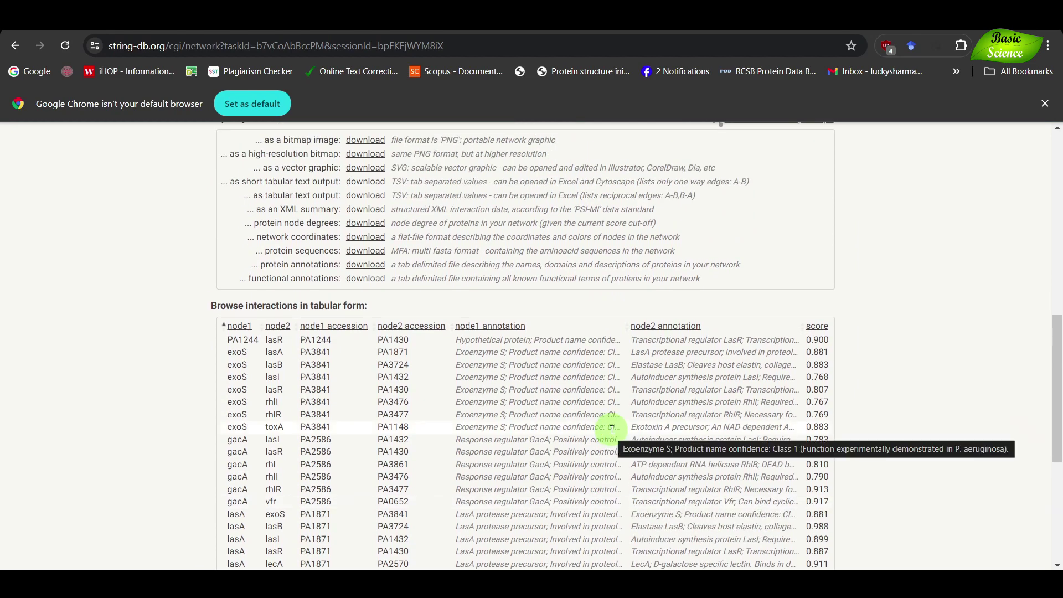
{"action": "scroll", "coordinate": [612, 429], "scroll_direction": "up", "scroll_amount": 1}
{"action": "scroll", "coordinate": [613, 431], "scroll_direction": "up", "scroll_amount": 1}
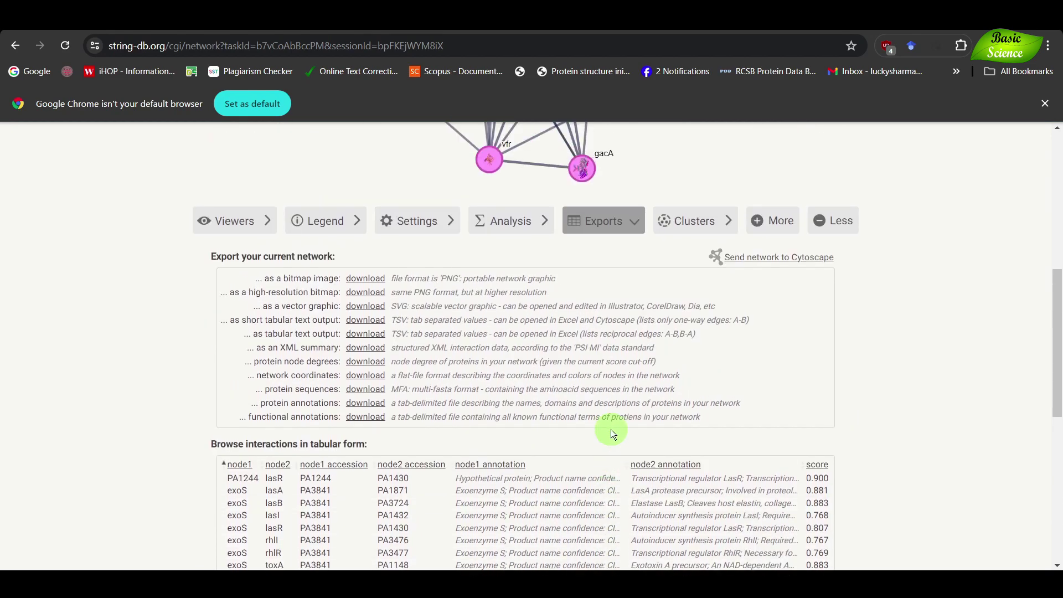
{"action": "scroll", "coordinate": [611, 430], "scroll_direction": "up", "scroll_amount": 6}
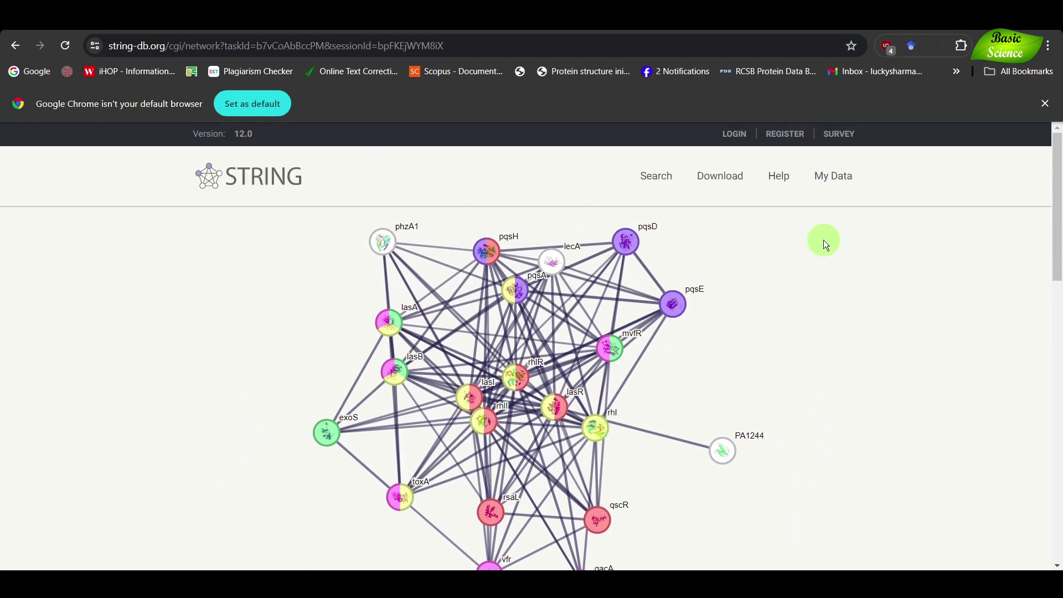
Open the STRING Videos page of the help documentation and look through its tutorials, including the Basic Tutorial section
{"action": "left_click", "coordinate": [779, 177]}
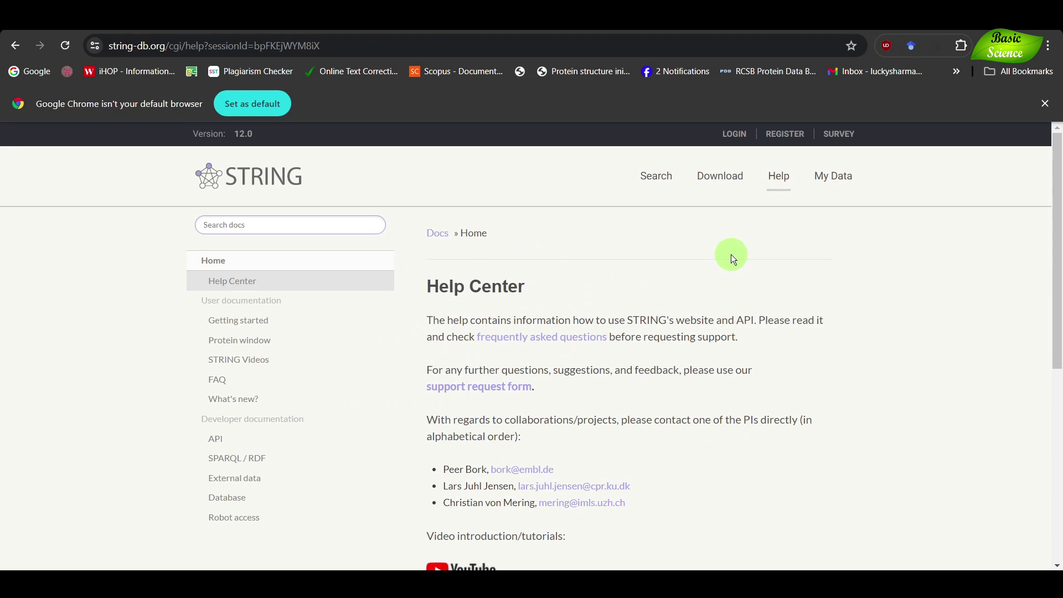
{"action": "left_click", "coordinate": [294, 360]}
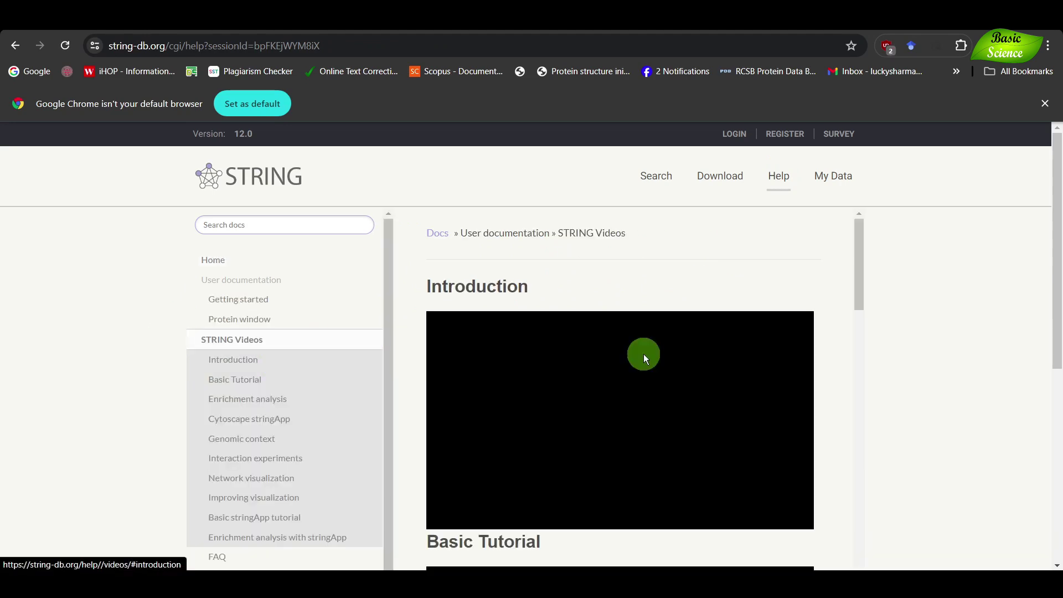
{"action": "scroll", "coordinate": [643, 354], "scroll_direction": "down", "scroll_amount": 4}
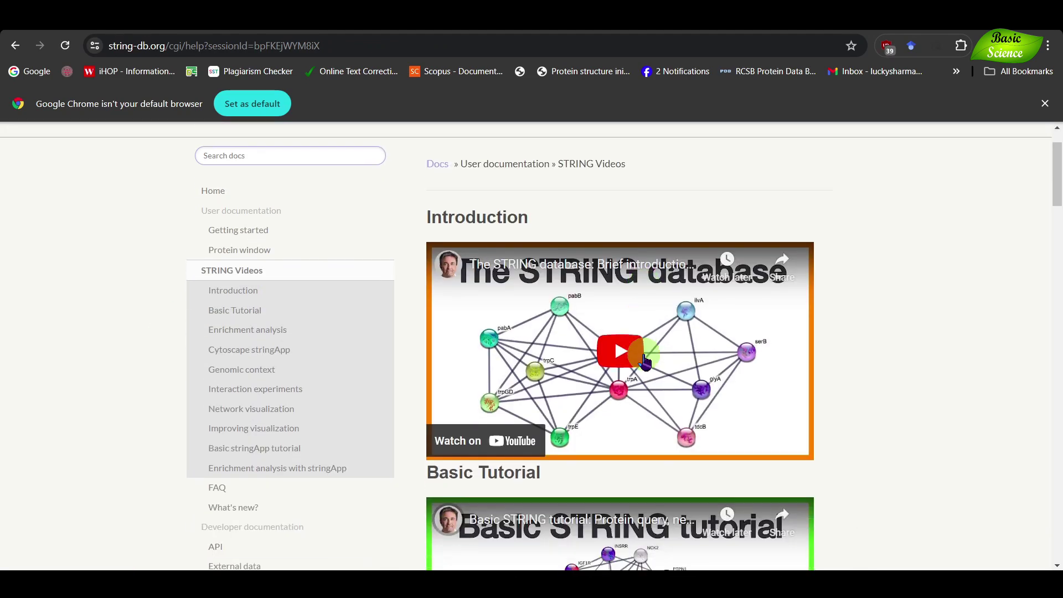
{"action": "scroll", "coordinate": [645, 361], "scroll_direction": "down", "scroll_amount": 11}
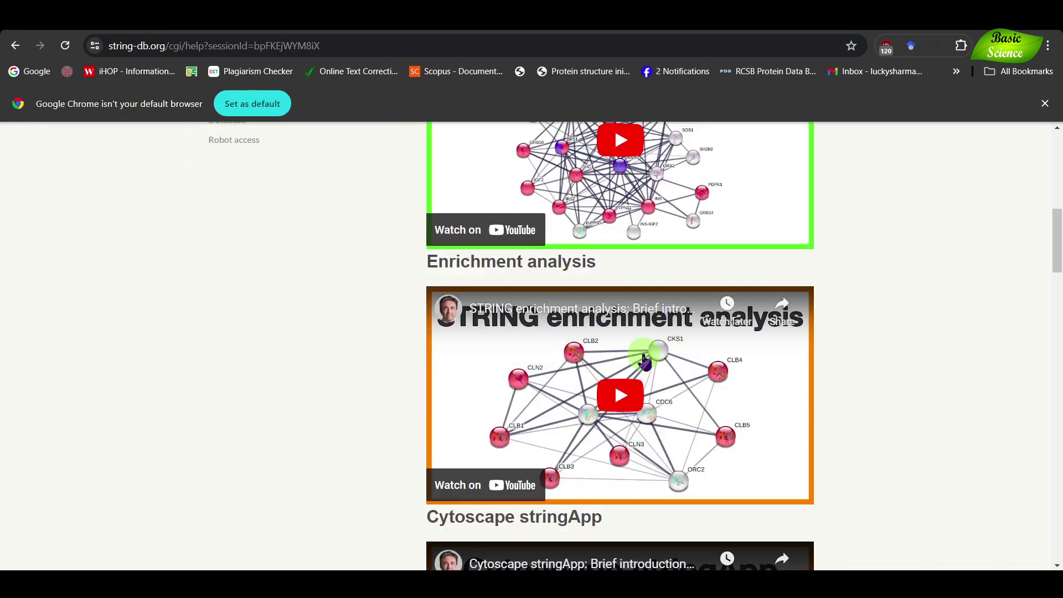
{"action": "scroll", "coordinate": [645, 361], "scroll_direction": "down", "scroll_amount": 18}
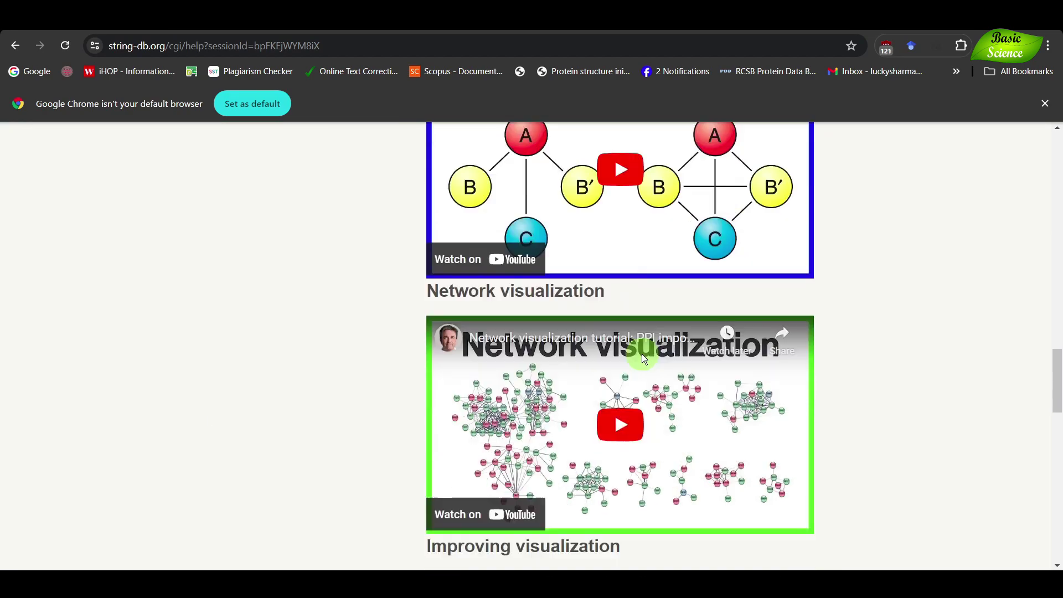
{"action": "scroll", "coordinate": [642, 356], "scroll_direction": "up", "scroll_amount": 20}
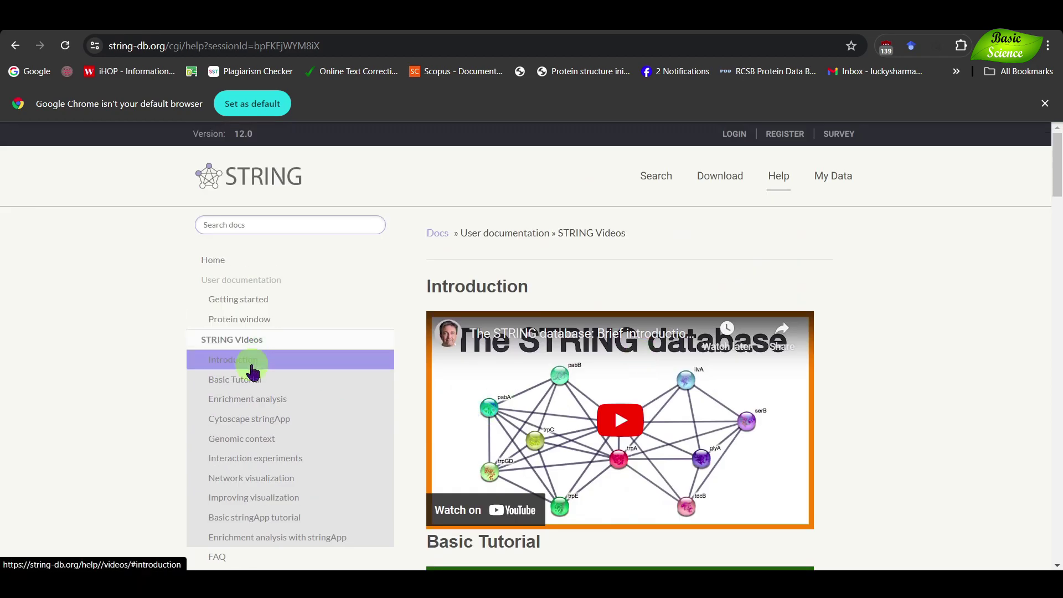
{"action": "left_click", "coordinate": [249, 382]}
{"action": "scroll", "coordinate": [247, 380], "scroll_direction": "up", "scroll_amount": 5}
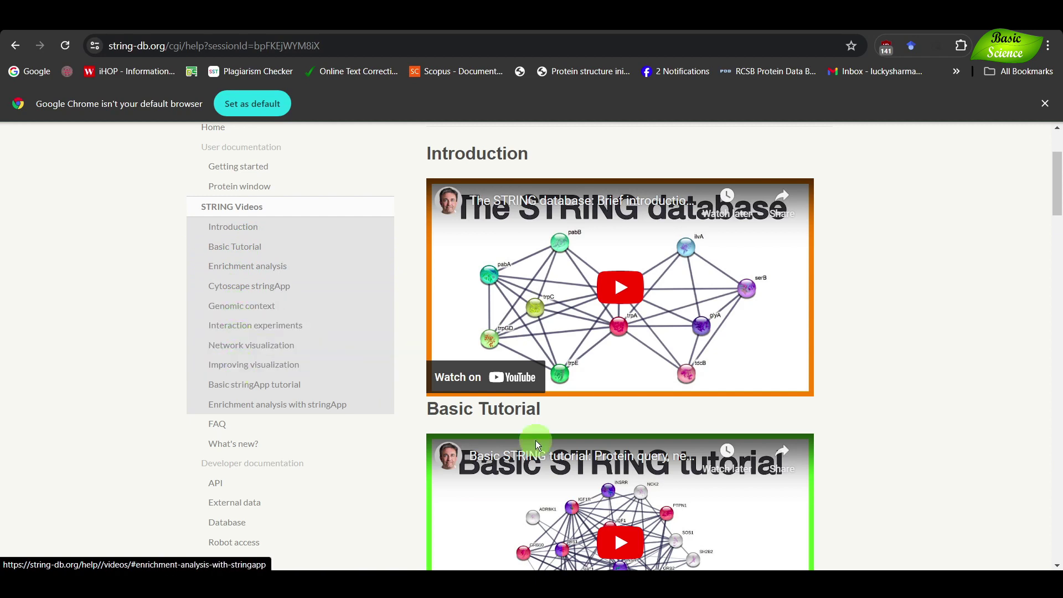
{"action": "scroll", "coordinate": [275, 370], "scroll_direction": "down", "scroll_amount": 1}
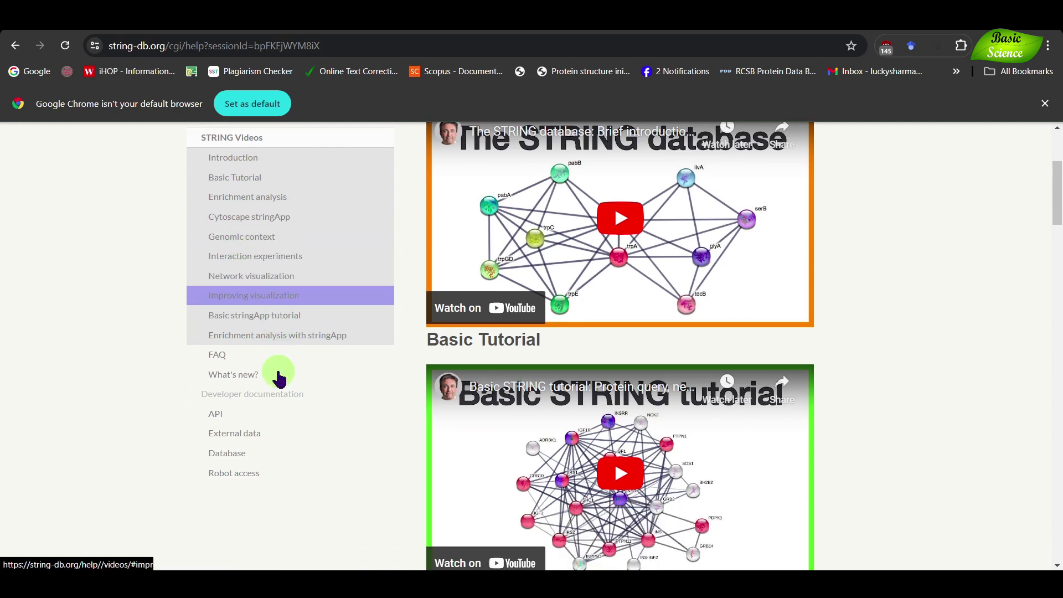
Open the FAQ of the user documentation and review the question list and how the combined scores are computed
{"action": "left_click", "coordinate": [216, 362]}
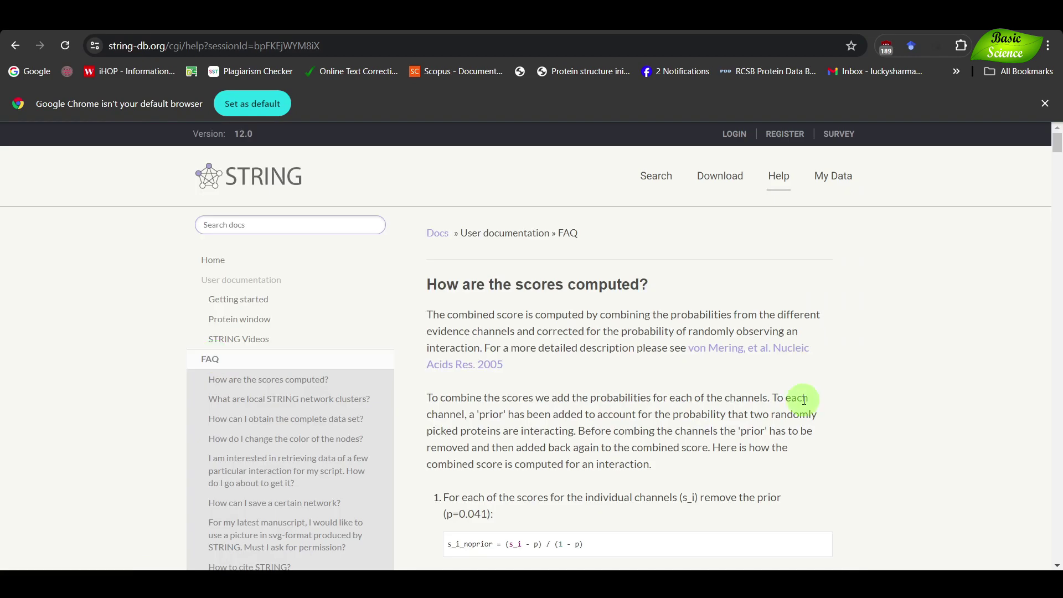
{"action": "scroll", "coordinate": [800, 401], "scroll_direction": "down", "scroll_amount": 6}
{"action": "scroll", "coordinate": [804, 400], "scroll_direction": "down", "scroll_amount": 9}
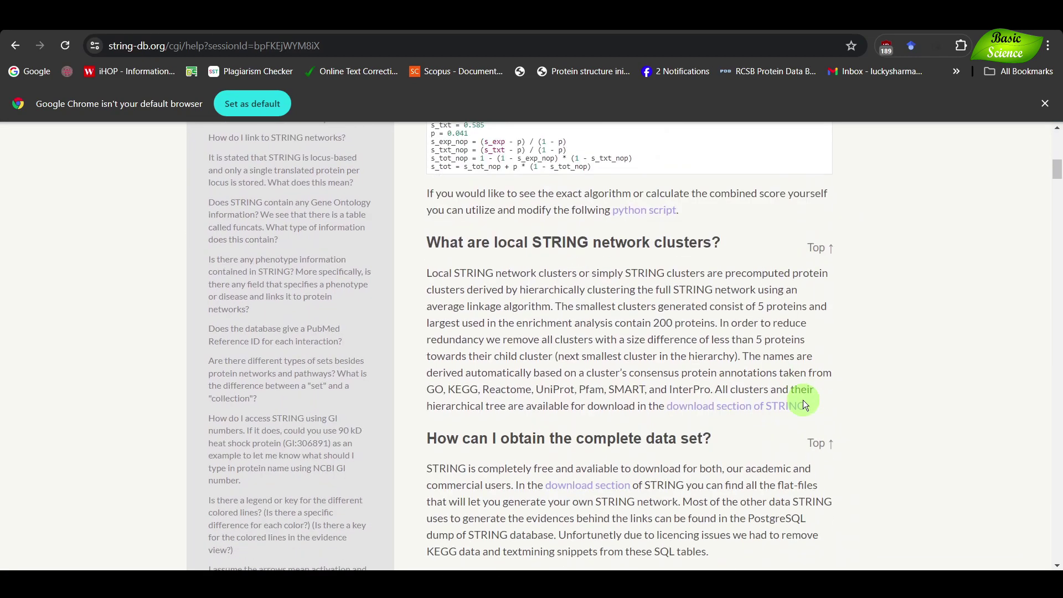
{"action": "scroll", "coordinate": [806, 404], "scroll_direction": "up", "scroll_amount": 16}
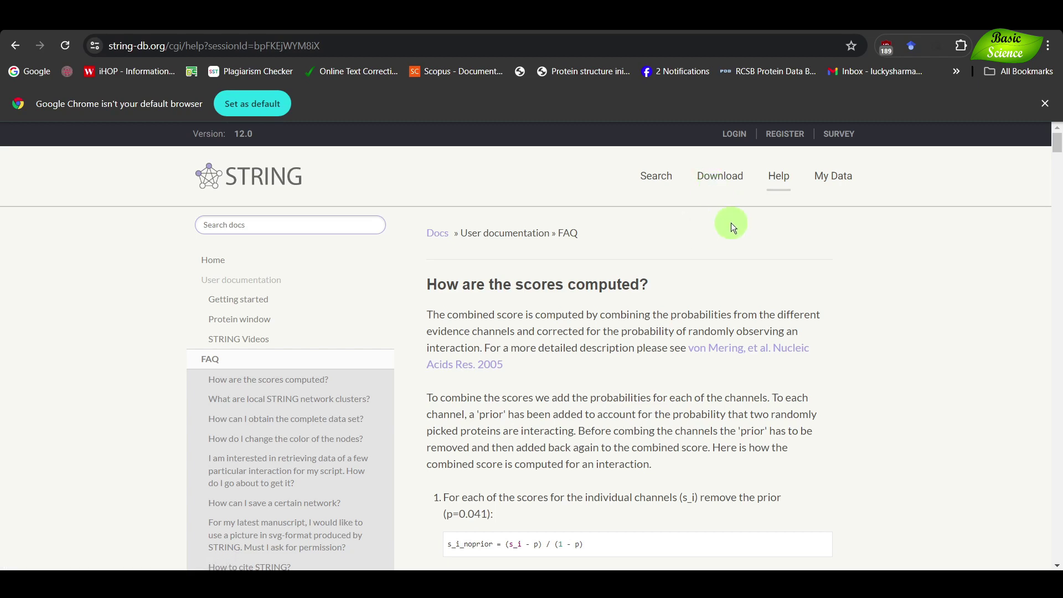
{"action": "scroll", "coordinate": [731, 223], "scroll_direction": "down", "scroll_amount": 1}
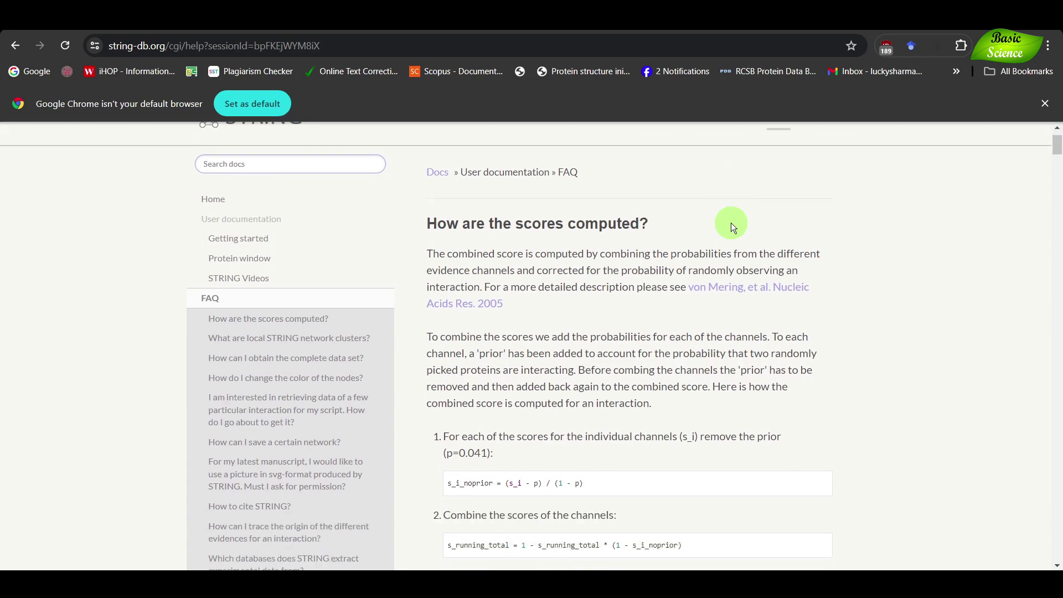
{"action": "scroll", "coordinate": [731, 223], "scroll_direction": "down", "scroll_amount": 7}
{"action": "scroll", "coordinate": [344, 350], "scroll_direction": "up", "scroll_amount": 3}
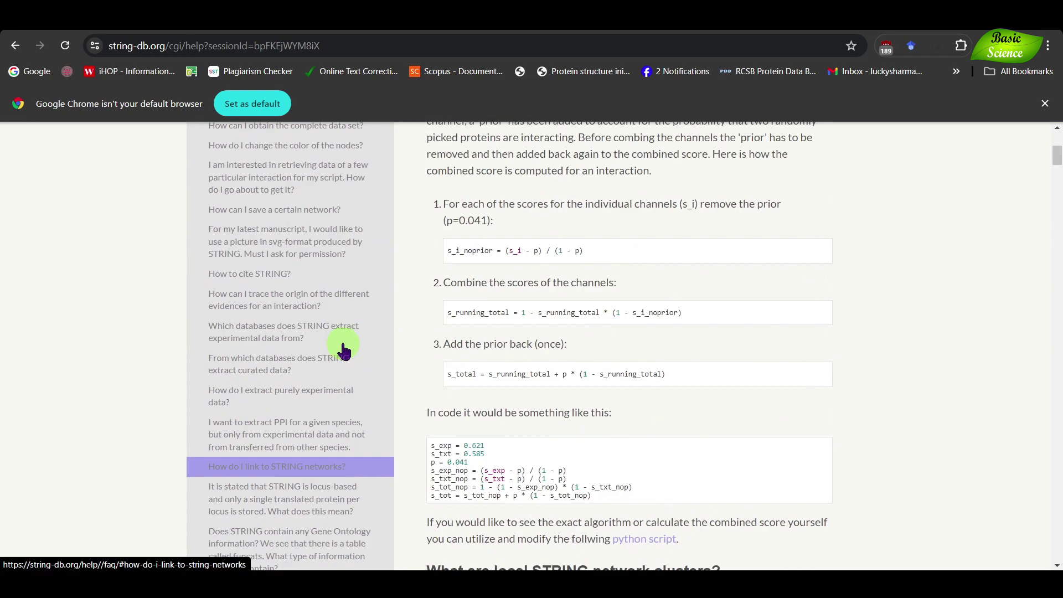
{"action": "scroll", "coordinate": [343, 350], "scroll_direction": "up", "scroll_amount": 5}
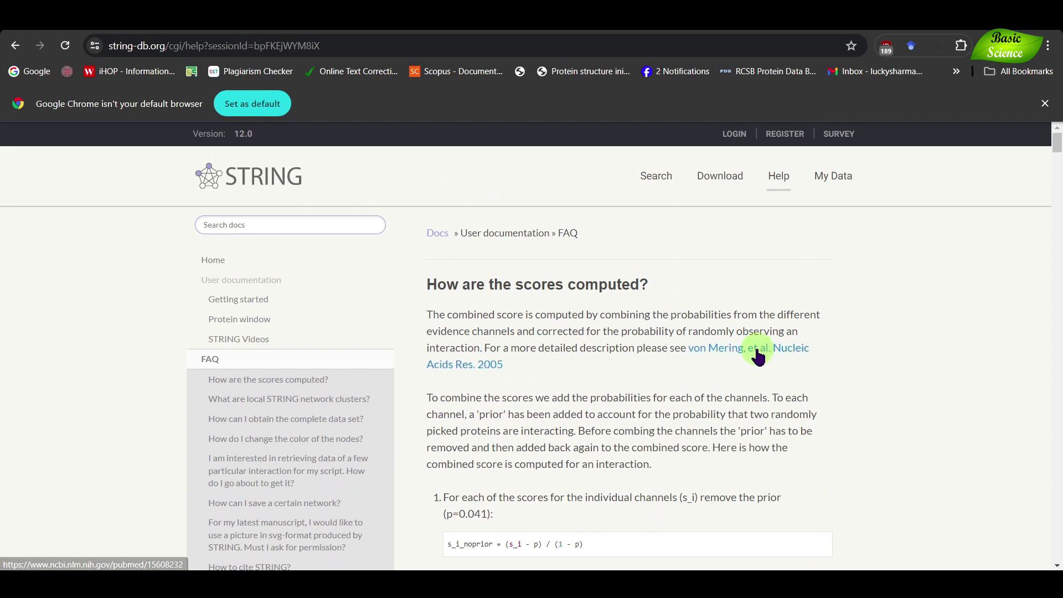
Read the PubMed abstract of the Nucleic Acids Res. 2005 paper cited for score computation and return to the STRING FAQ
{"action": "left_click", "coordinate": [701, 346]}
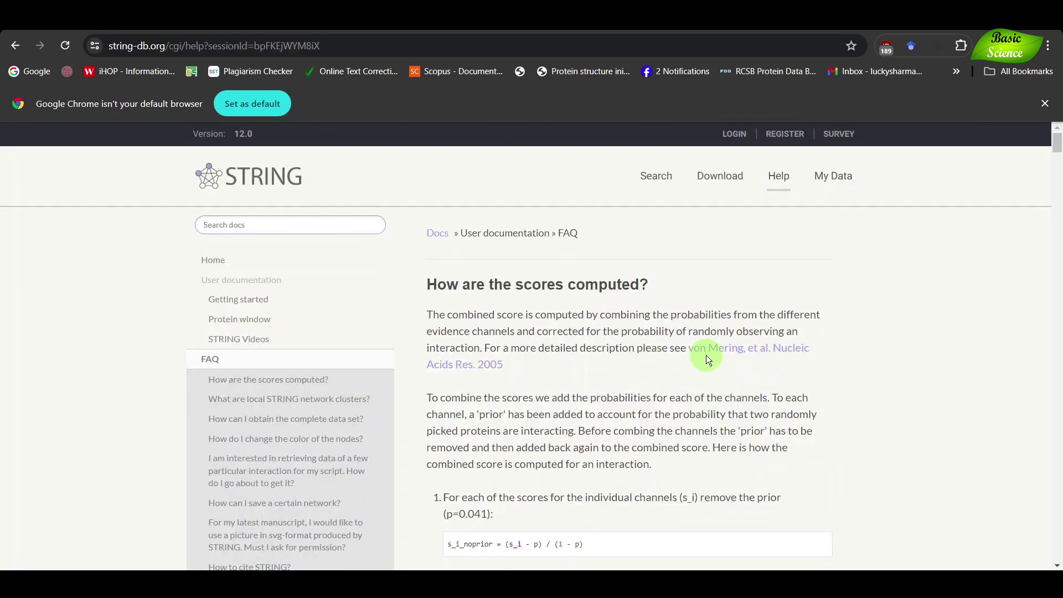
{"action": "scroll", "coordinate": [326, 221], "scroll_direction": "down", "scroll_amount": 1}
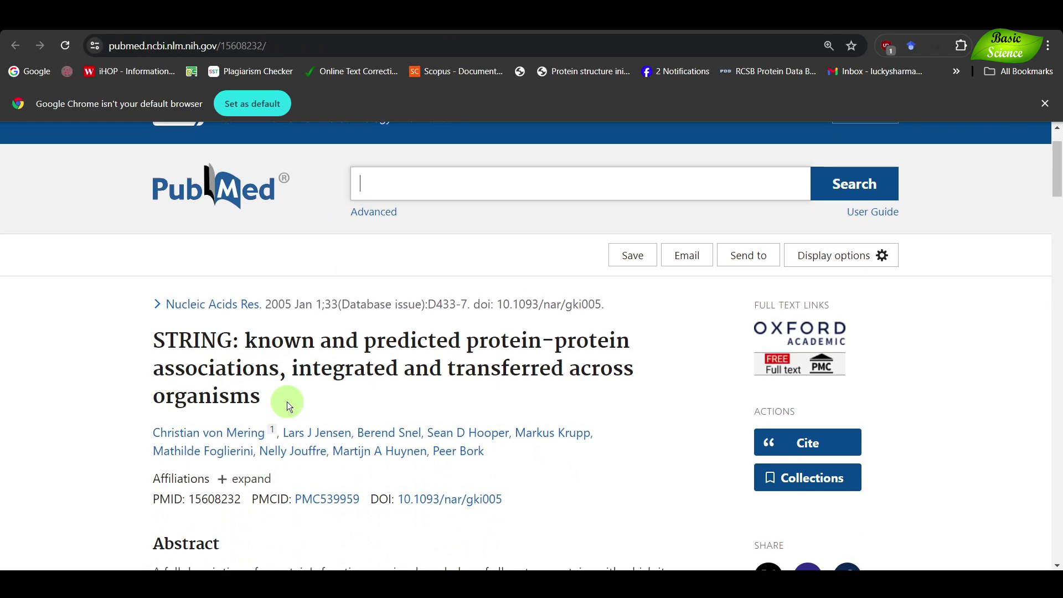
{"action": "scroll", "coordinate": [287, 401], "scroll_direction": "down", "scroll_amount": 5}
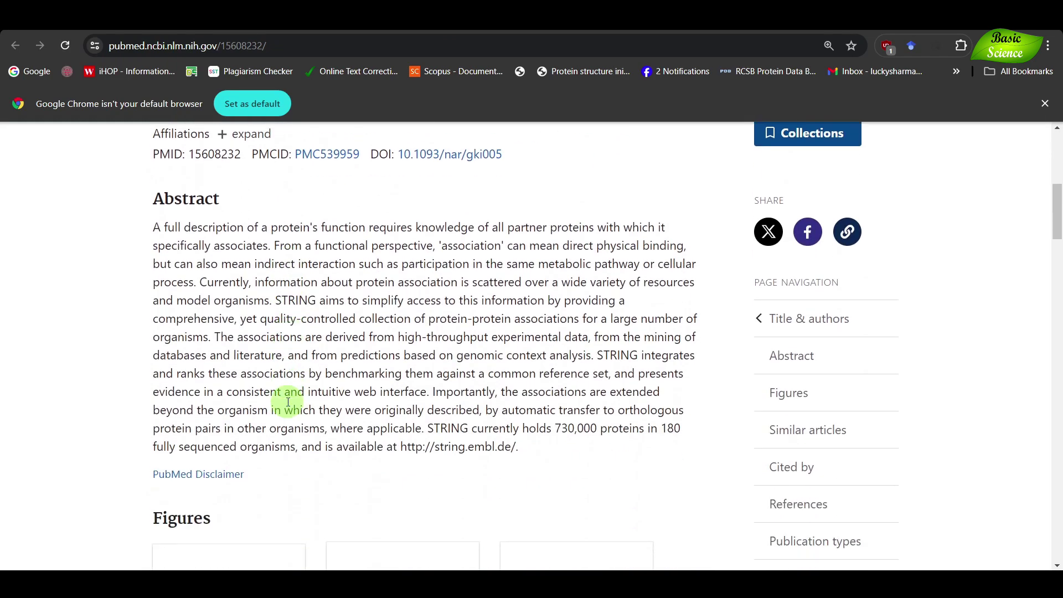
{"action": "scroll", "coordinate": [287, 400], "scroll_direction": "up", "scroll_amount": 8}
{"action": "left_click", "coordinate": [281, 15]}
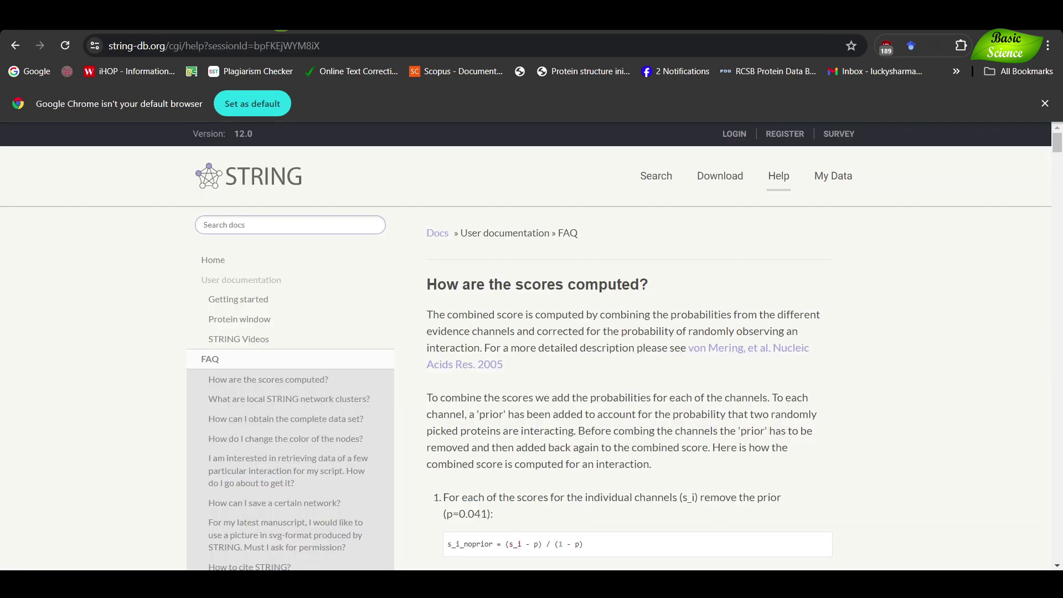